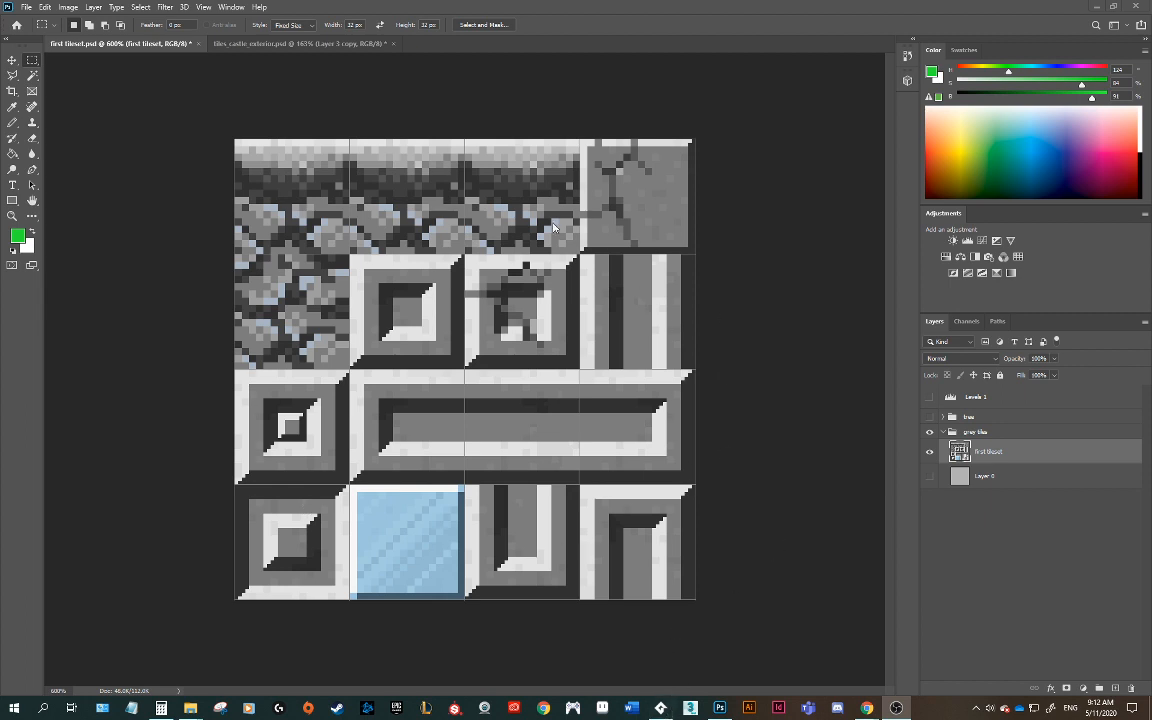
Step: Switch to GameMaker Studio to view the level's room, then return to Photoshop
click(661, 709)
click(314, 59)
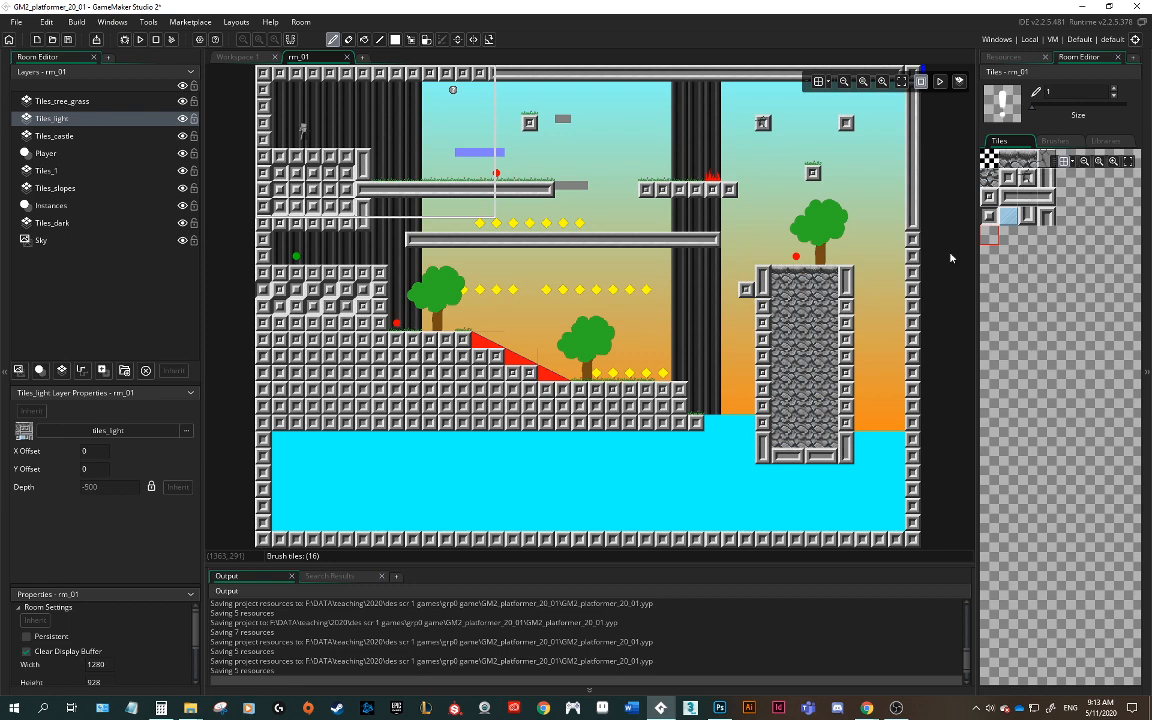
click(721, 708)
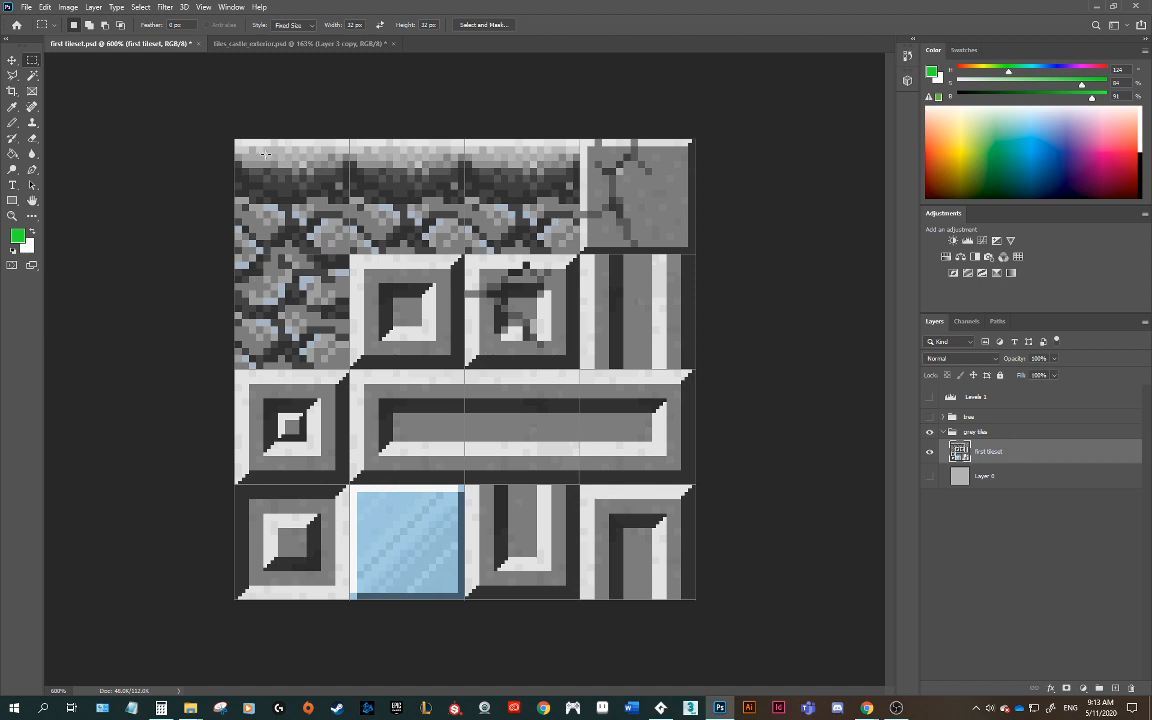
Step: Select the top-left 32 px tile of the tileset and try to delete it
click(235, 141)
key(Delete)
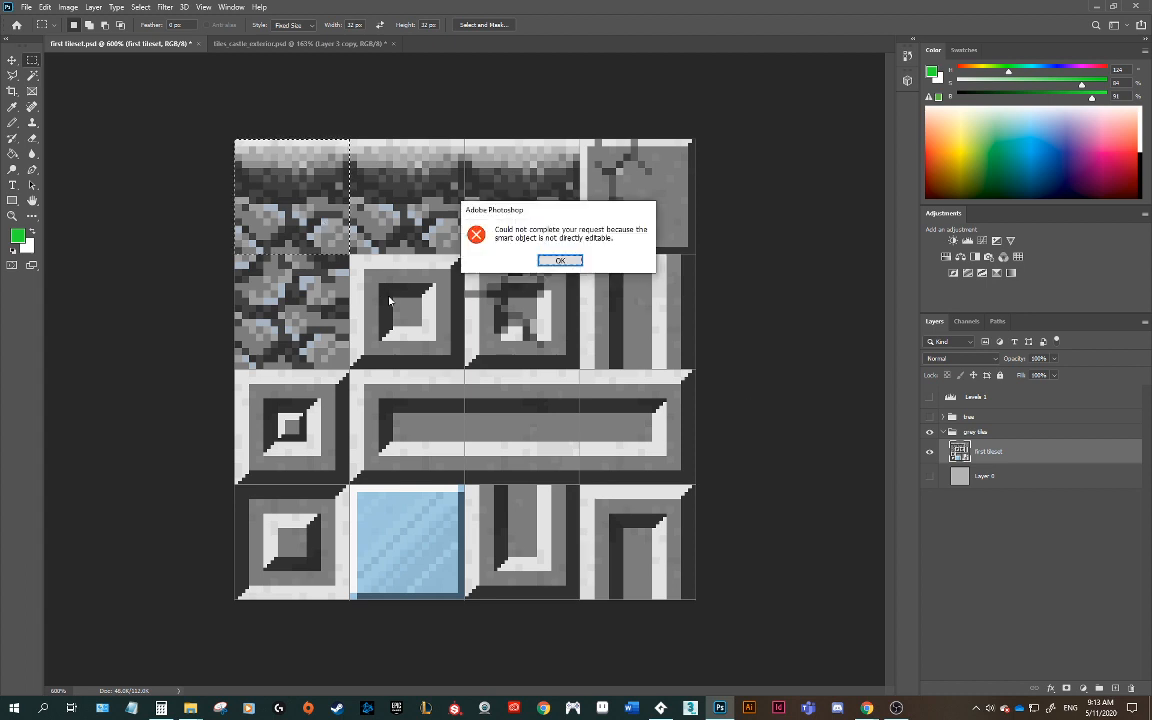
click(577, 260)
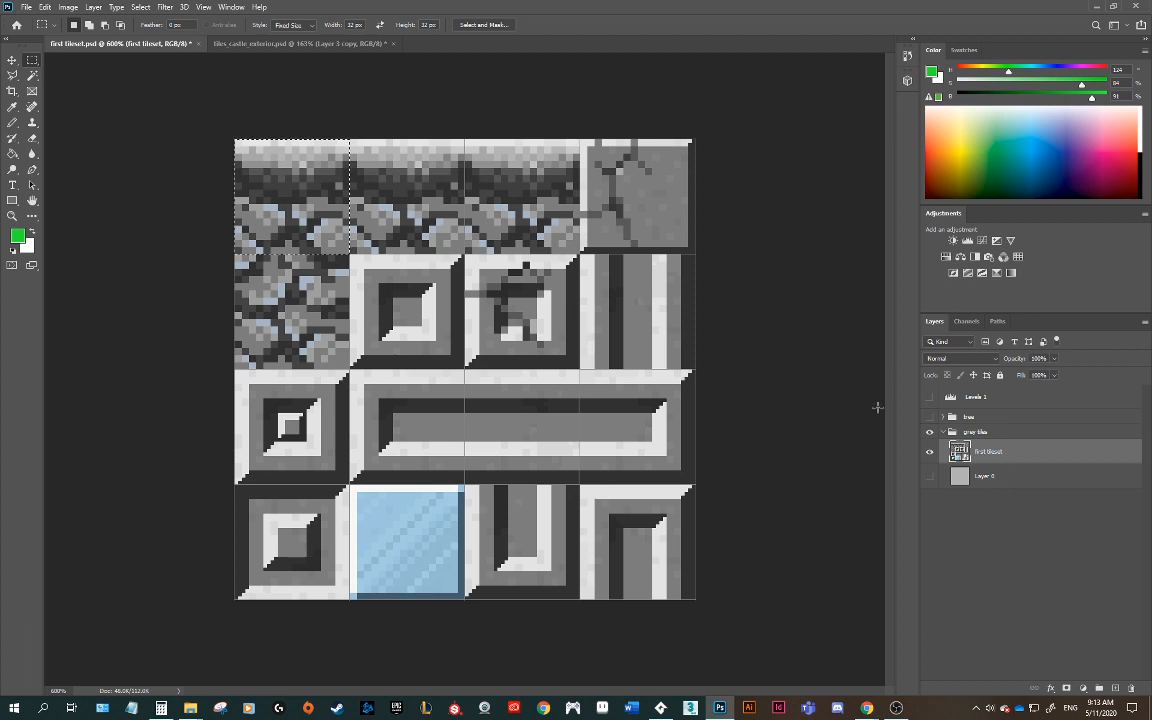
key(Delete)
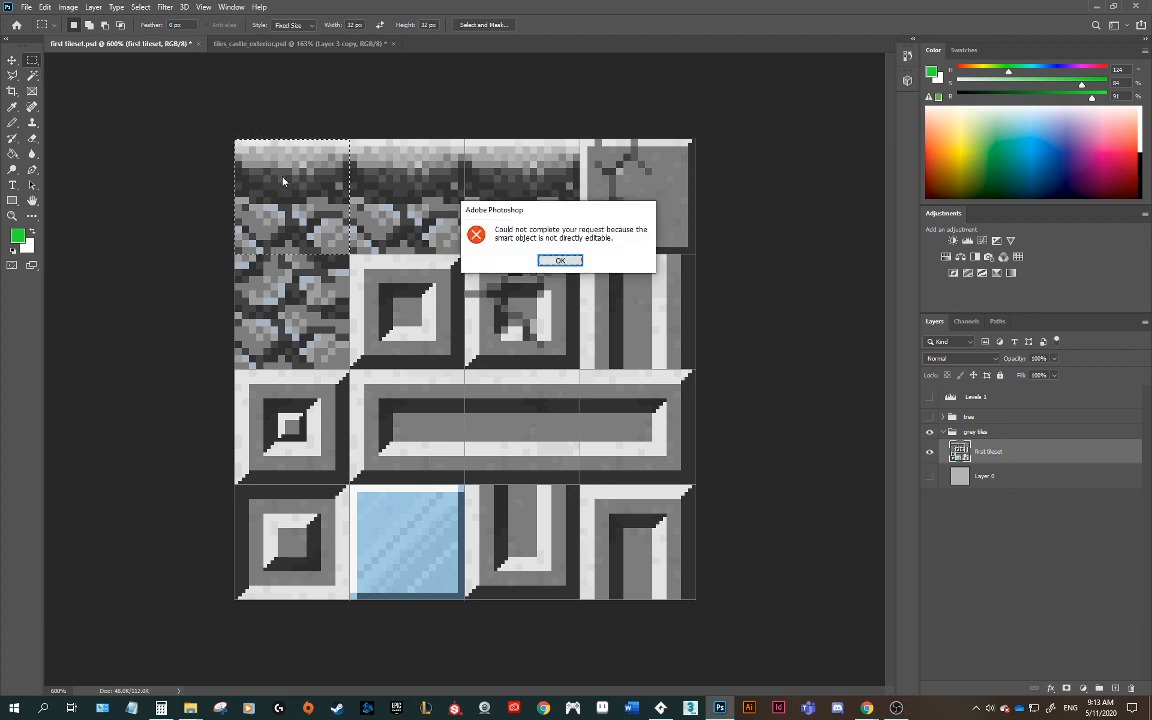
click(559, 259)
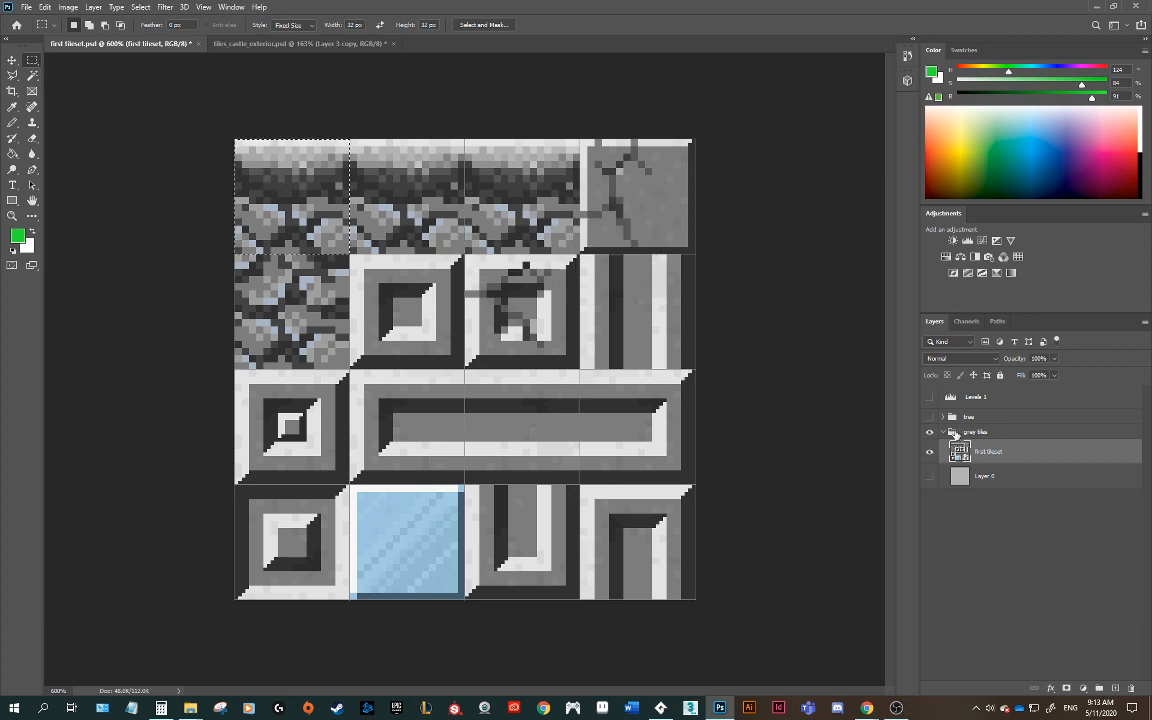
Step: Rasterize the first tileset layer and delete the selected top-left tile
right_click(1002, 460)
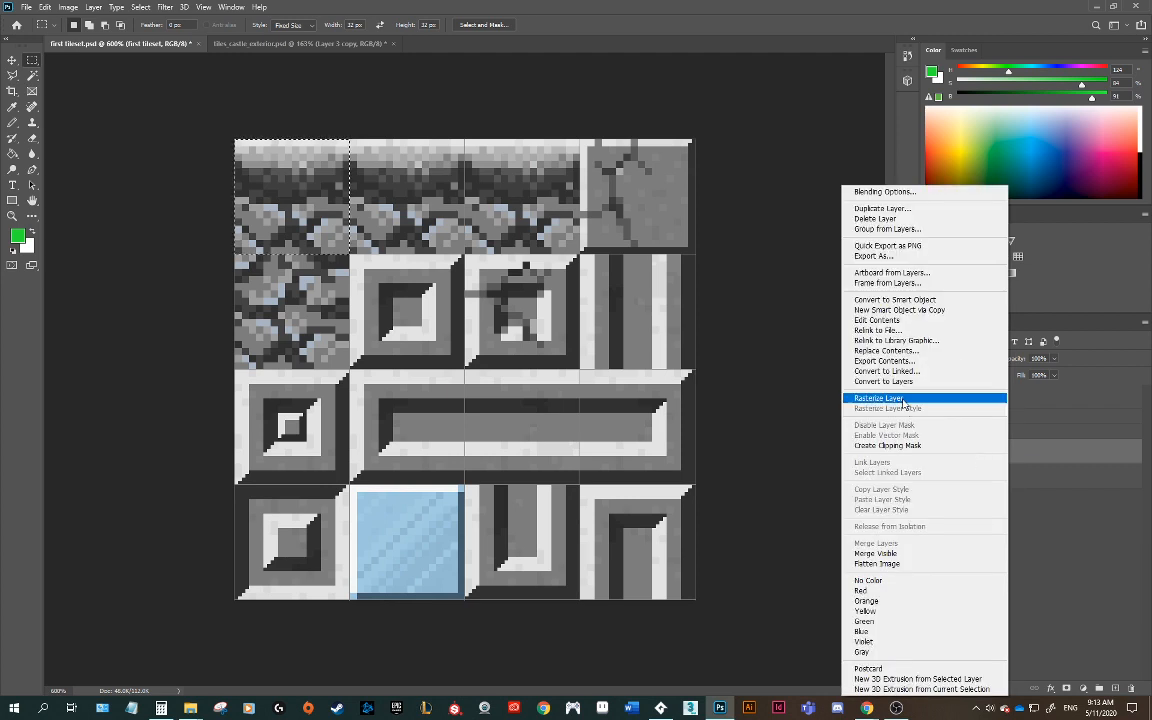
click(902, 398)
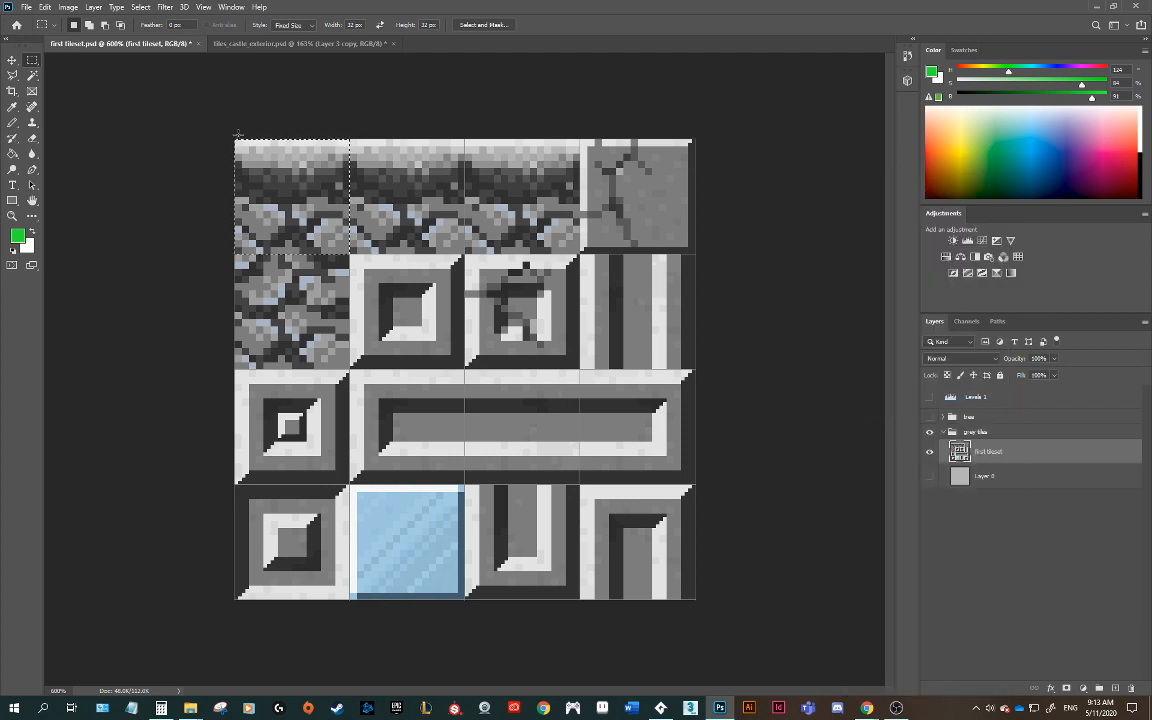
key(Delete)
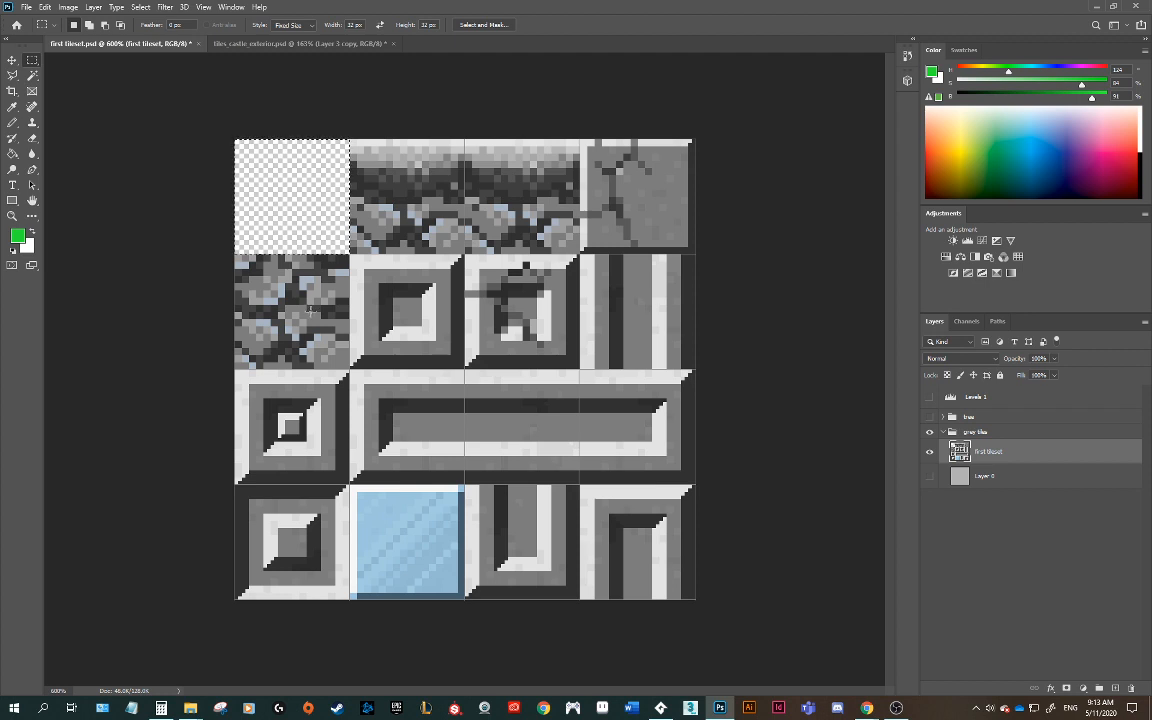
Step: Move the tile selection to the third tile of the top row and delete it
click(238, 259)
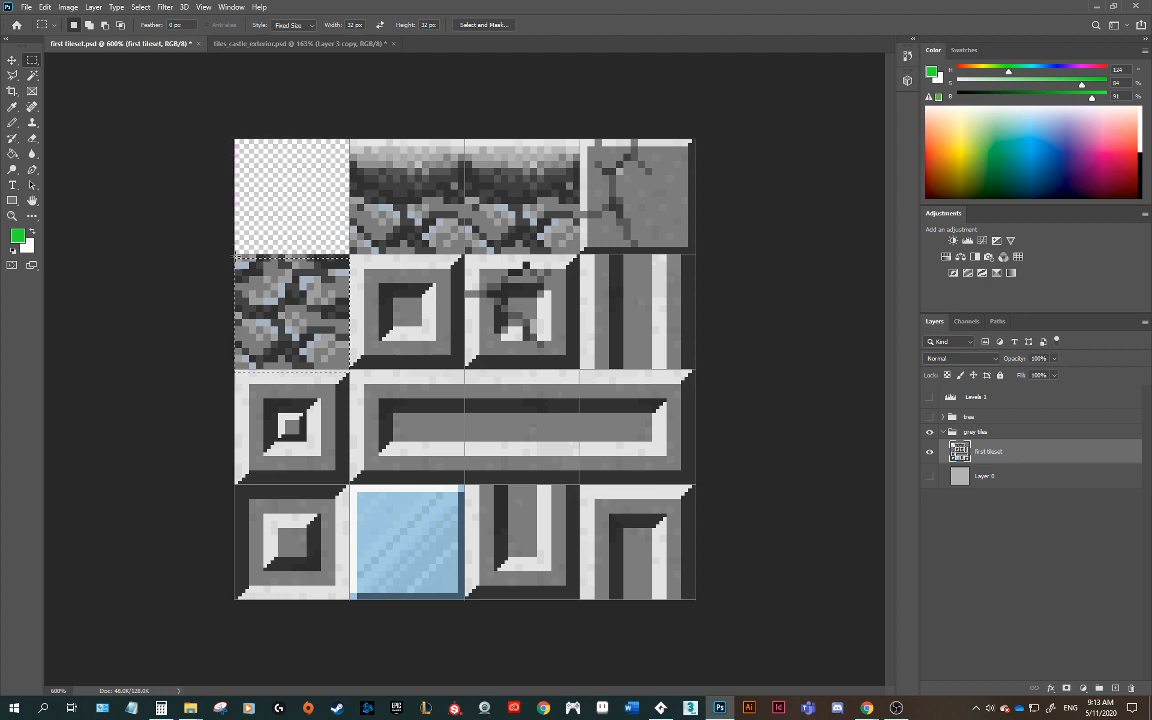
drag(243, 266, 521, 196)
key(Delete)
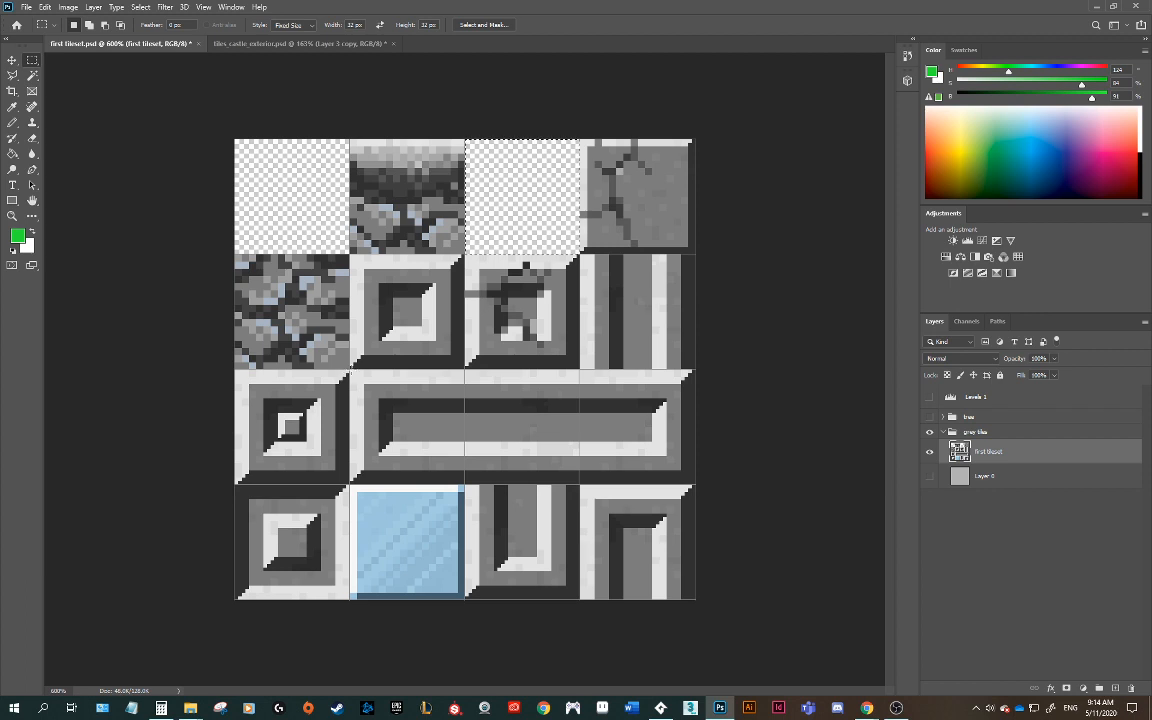
Step: Copy the left end of the long bar tile into the empty third slot of the top row
click(351, 373)
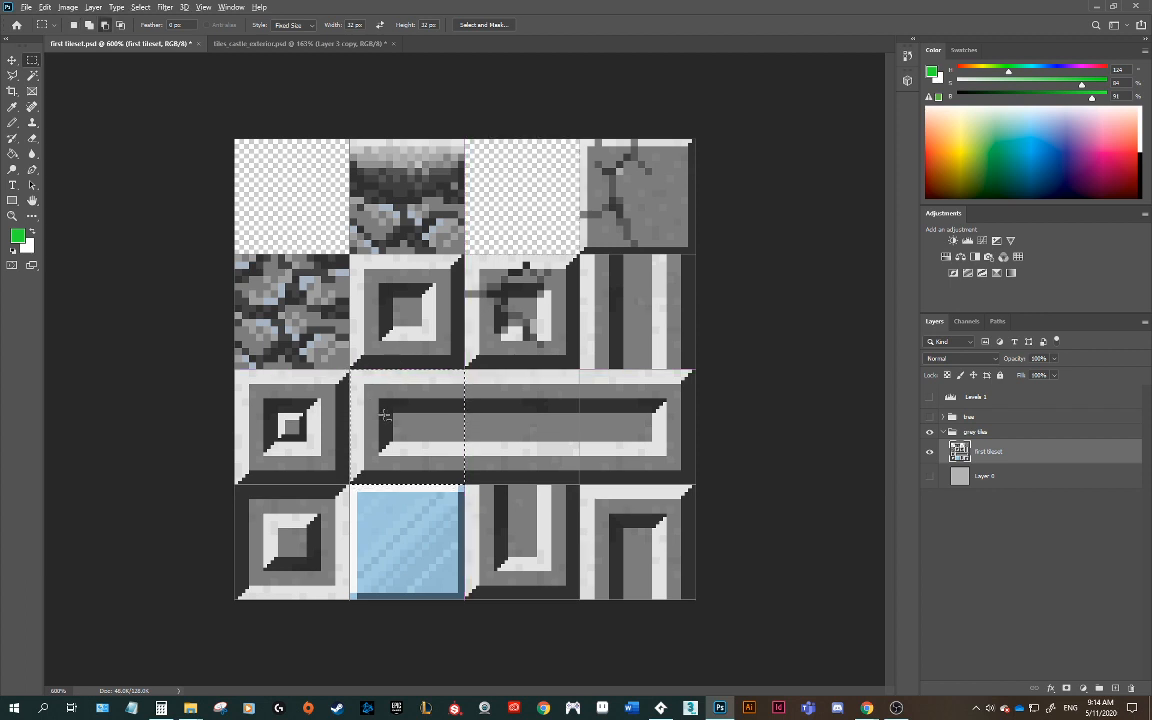
click(11, 59)
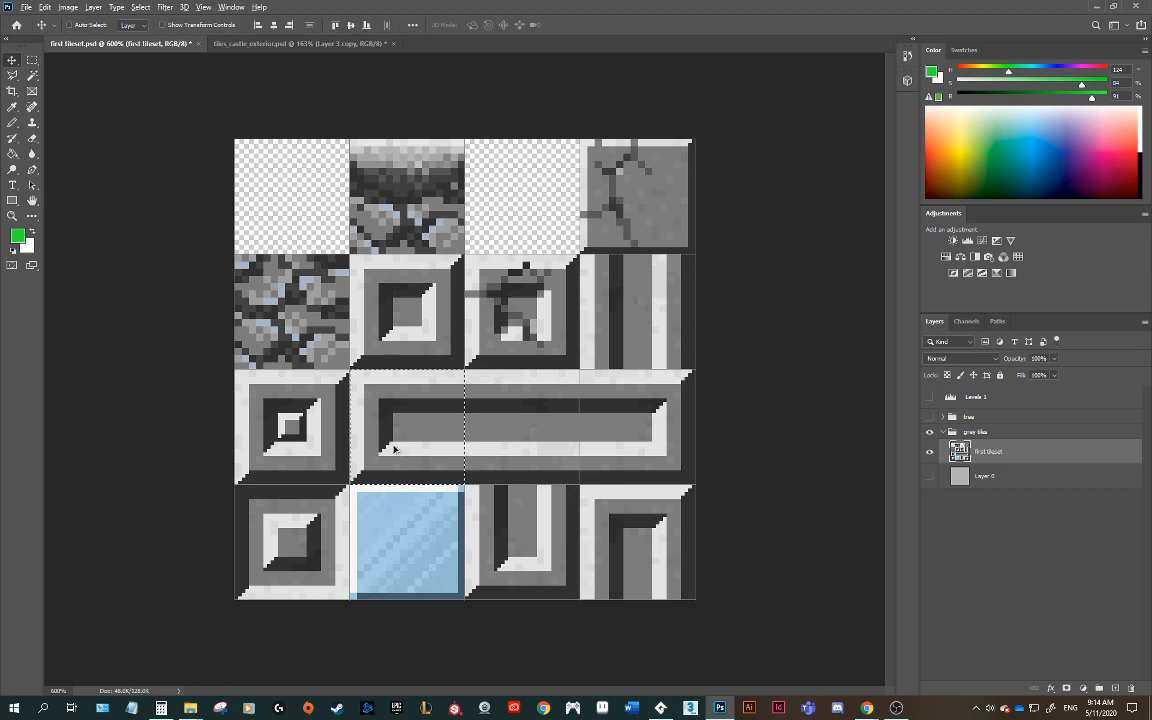
alt+drag(394, 449, 509, 218)
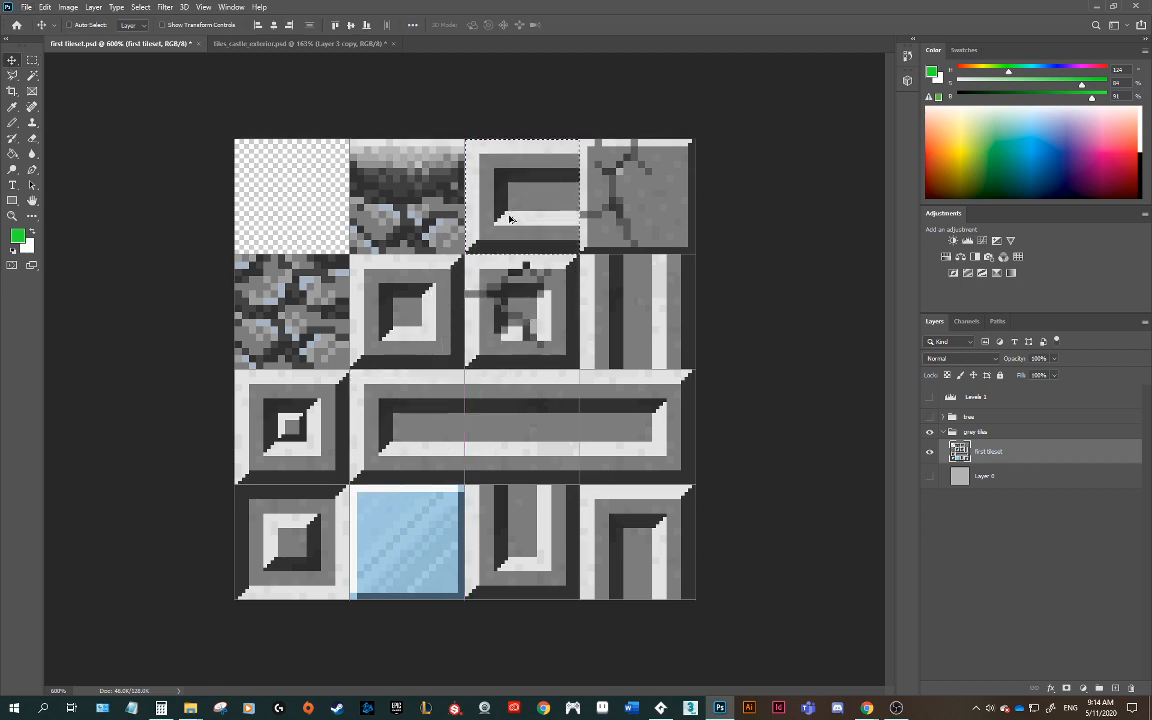
Step: With the Pencil, extend the copied tile's dark inner edge down to the tile's bottom
key(ctrl+plus)
key(ctrl+plus)
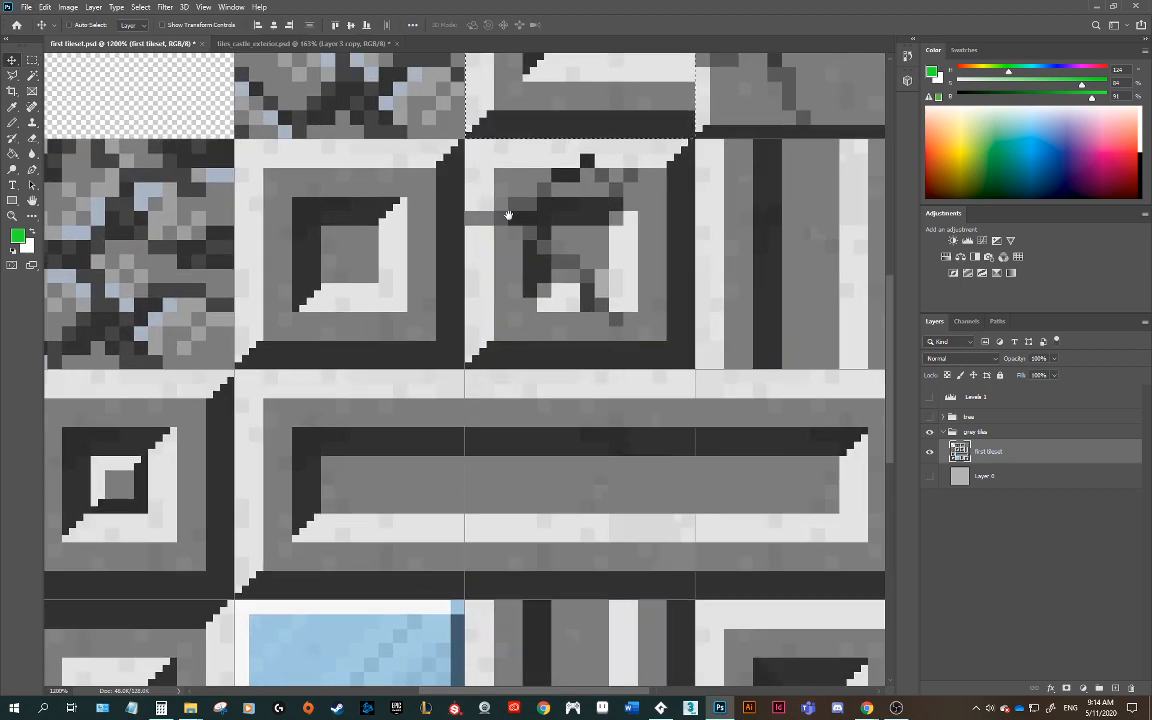
key(ctrl+plus)
key(b)
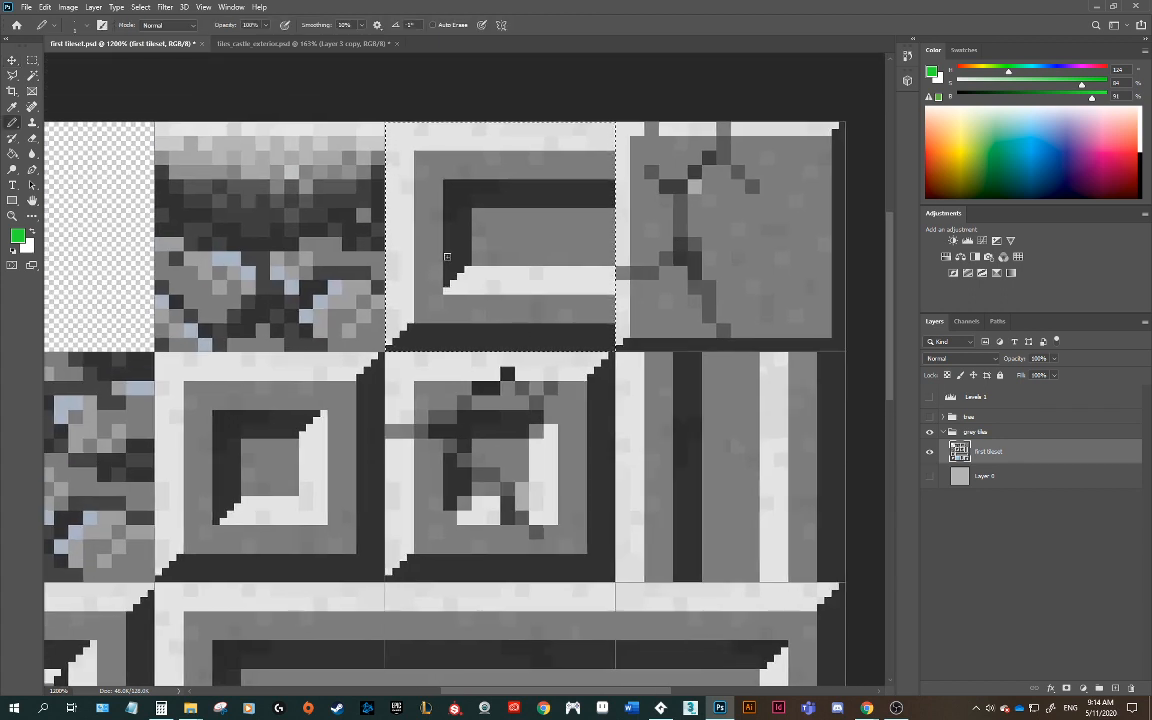
alt+click(462, 252)
click(459, 281)
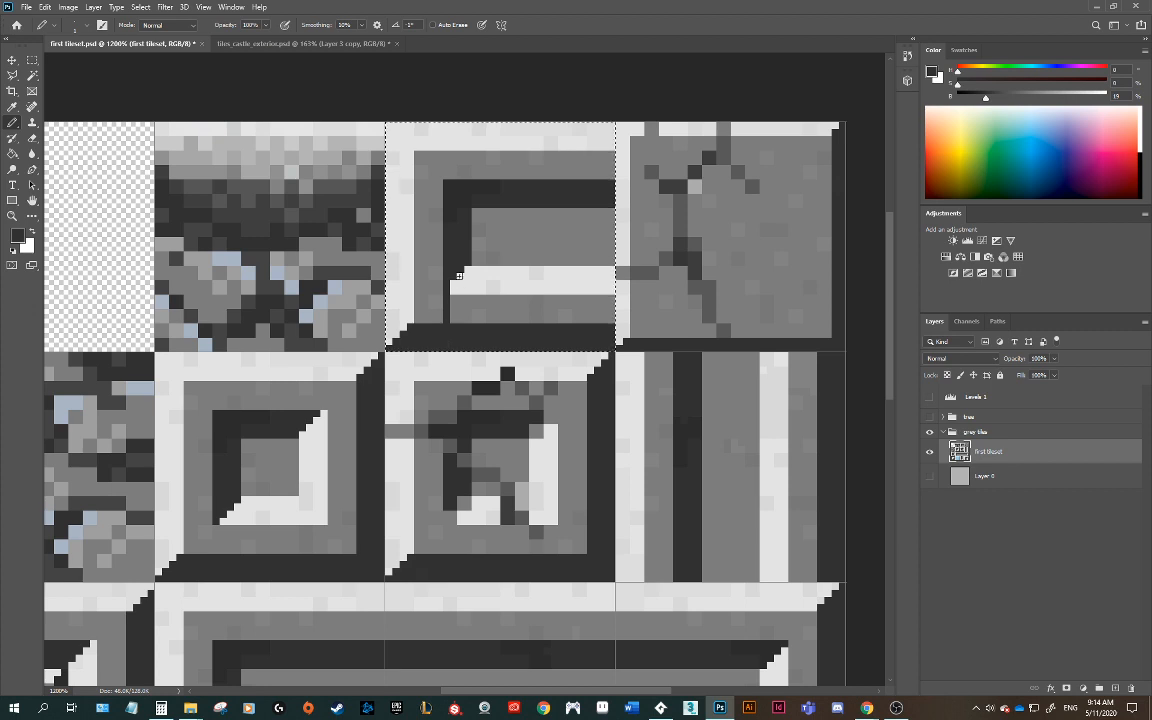
click(454, 289)
drag(461, 269, 459, 337)
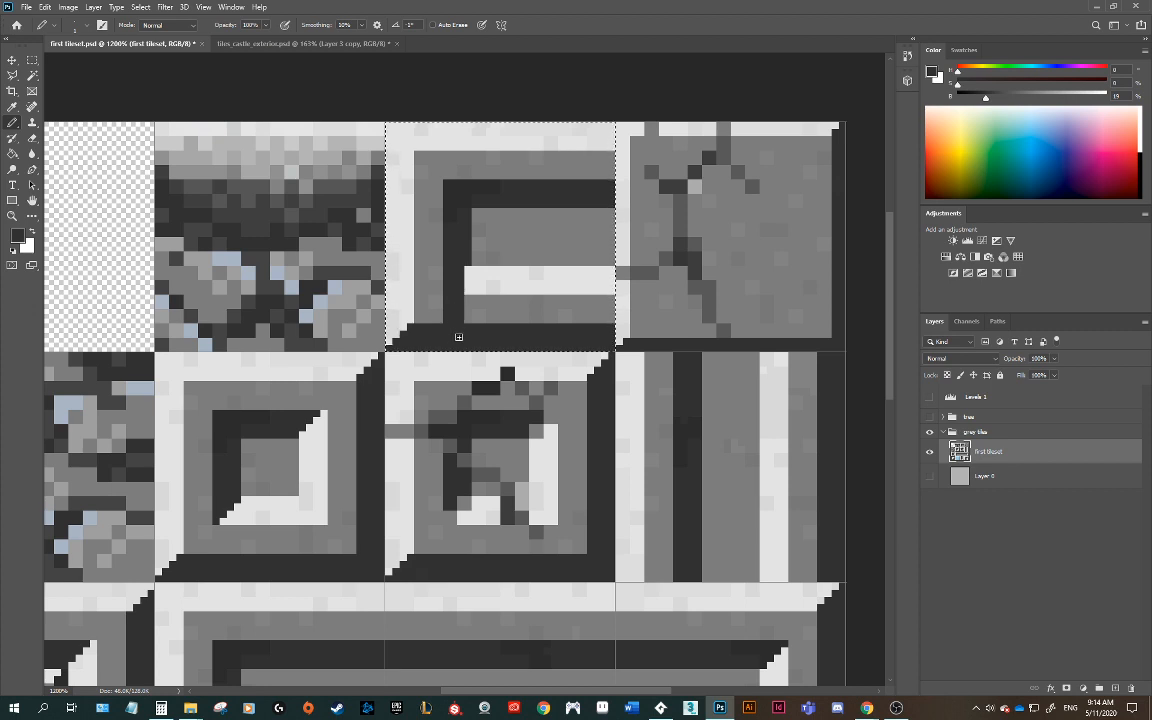
drag(470, 261, 470, 328)
Step: Repaint the copied tile's light strip and lower corner in grey and light pixels
alt+click(428, 270)
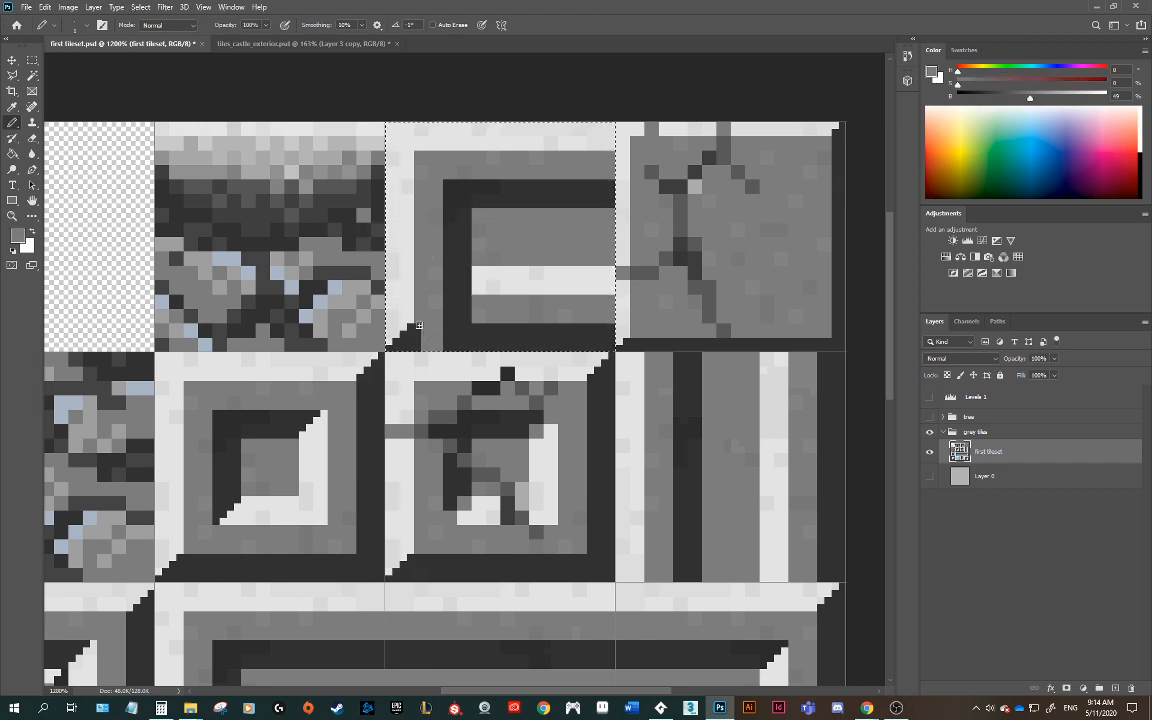
alt+click(400, 262)
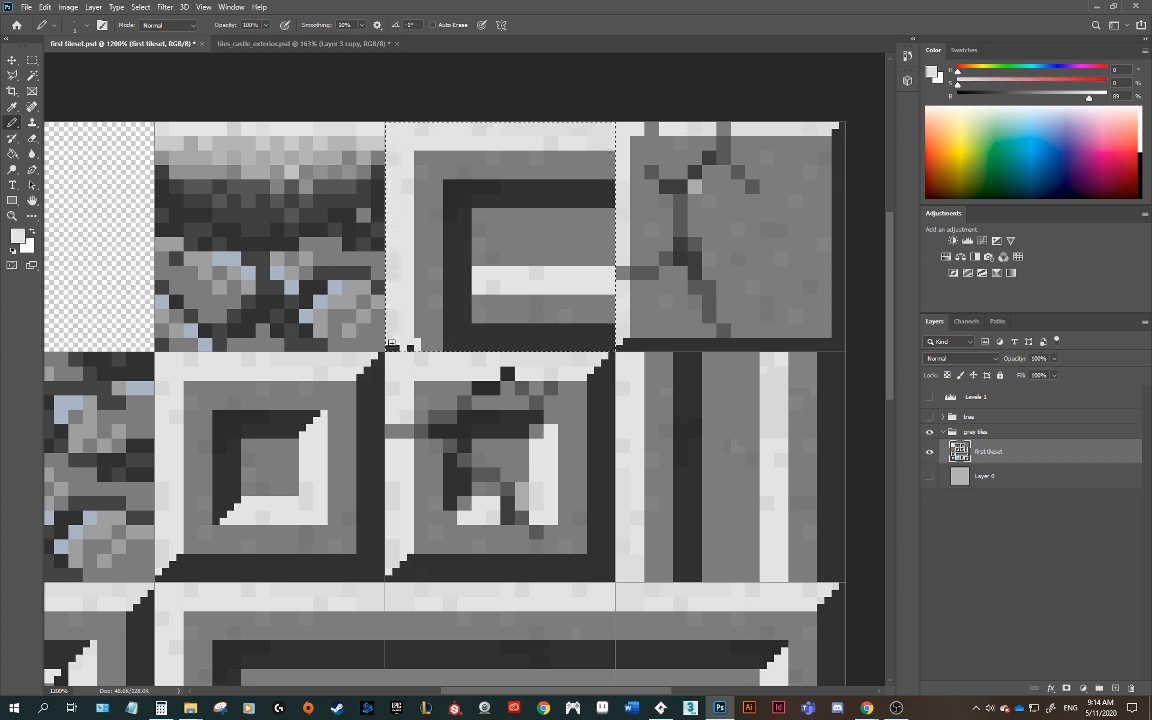
alt+click(418, 337)
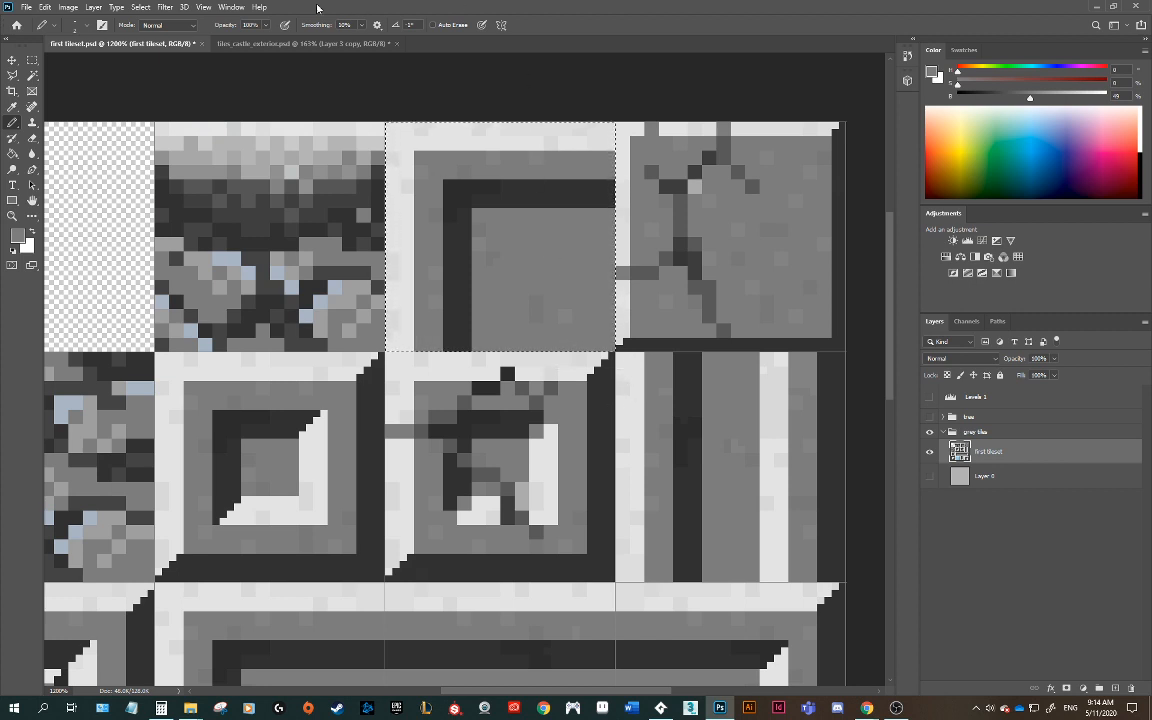
Step: Turn on the pixel grid display
click(203, 7)
mouse_move(263, 234)
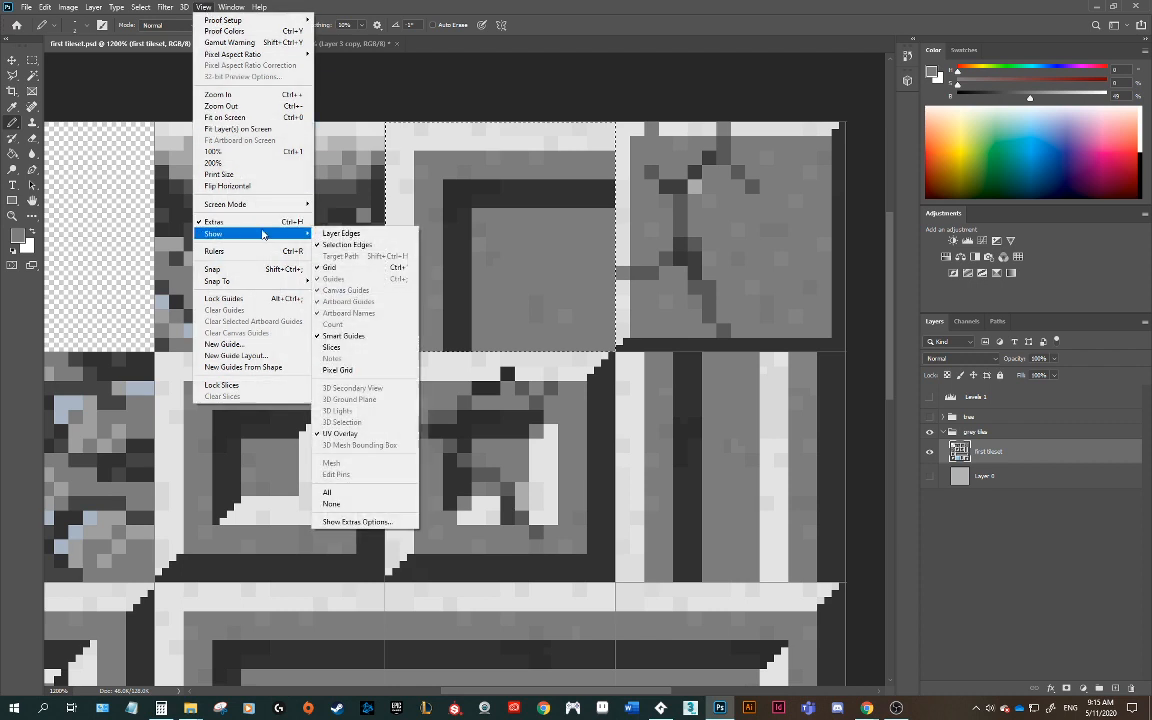
click(337, 370)
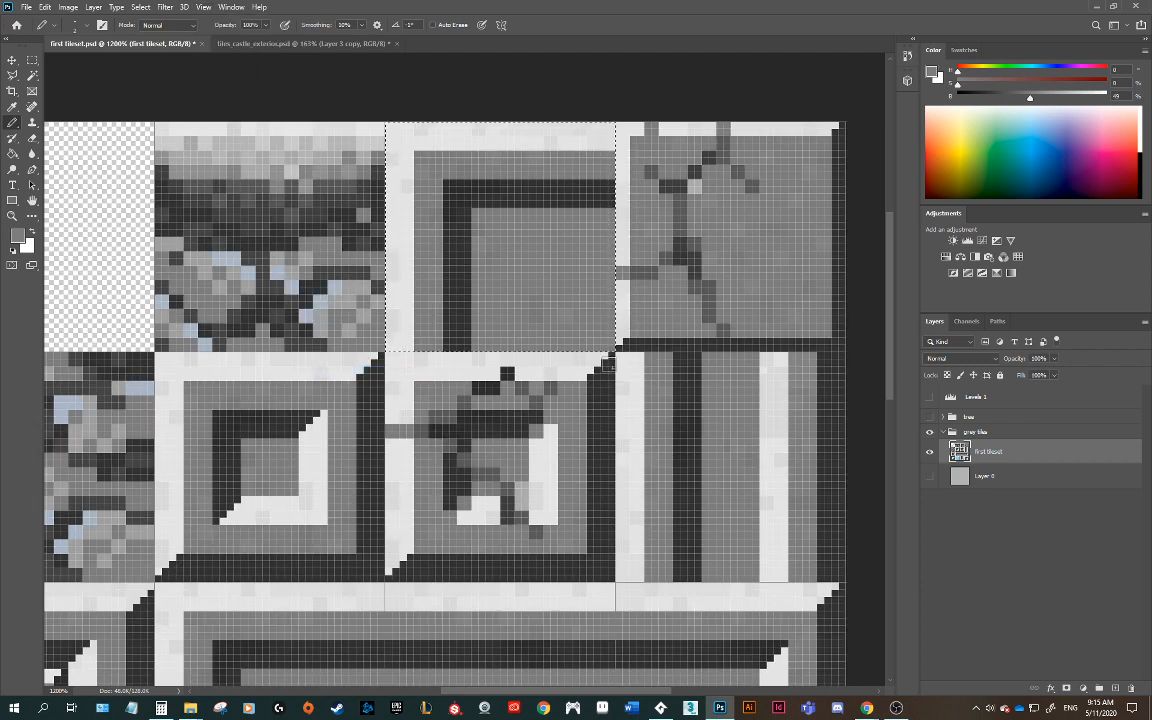
Step: Paint a light inner-corner strip with dark edging in the copied tile's lower-right area
alt+click(601, 390)
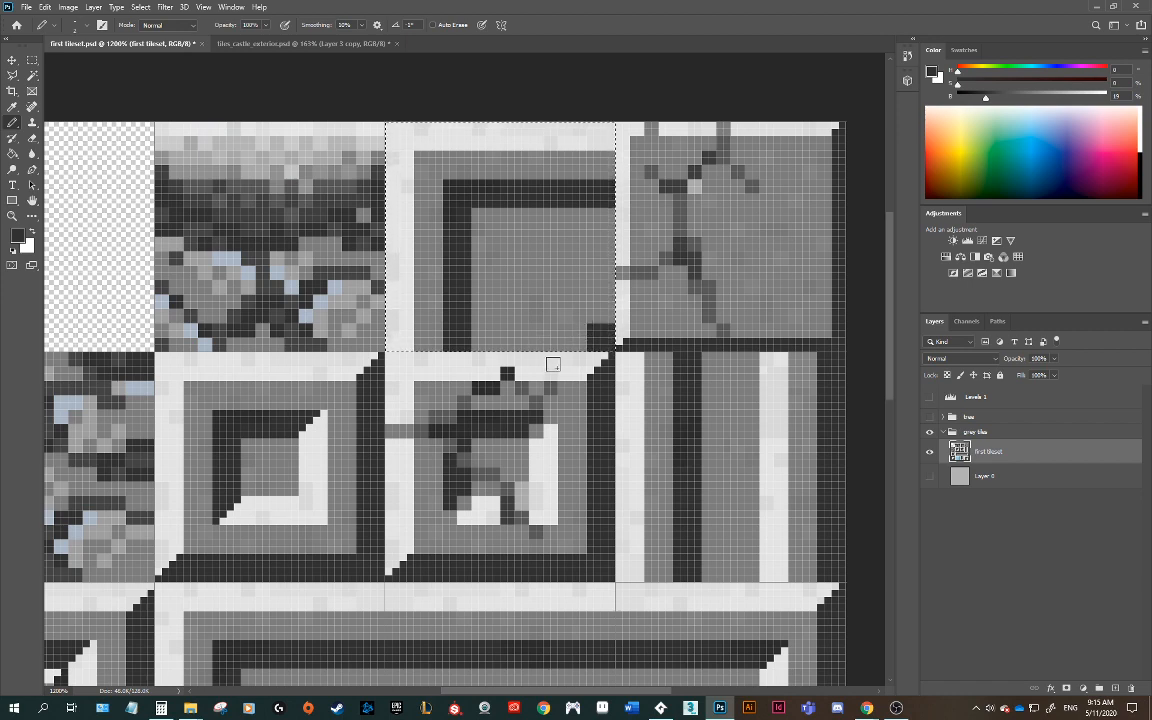
alt+click(575, 361)
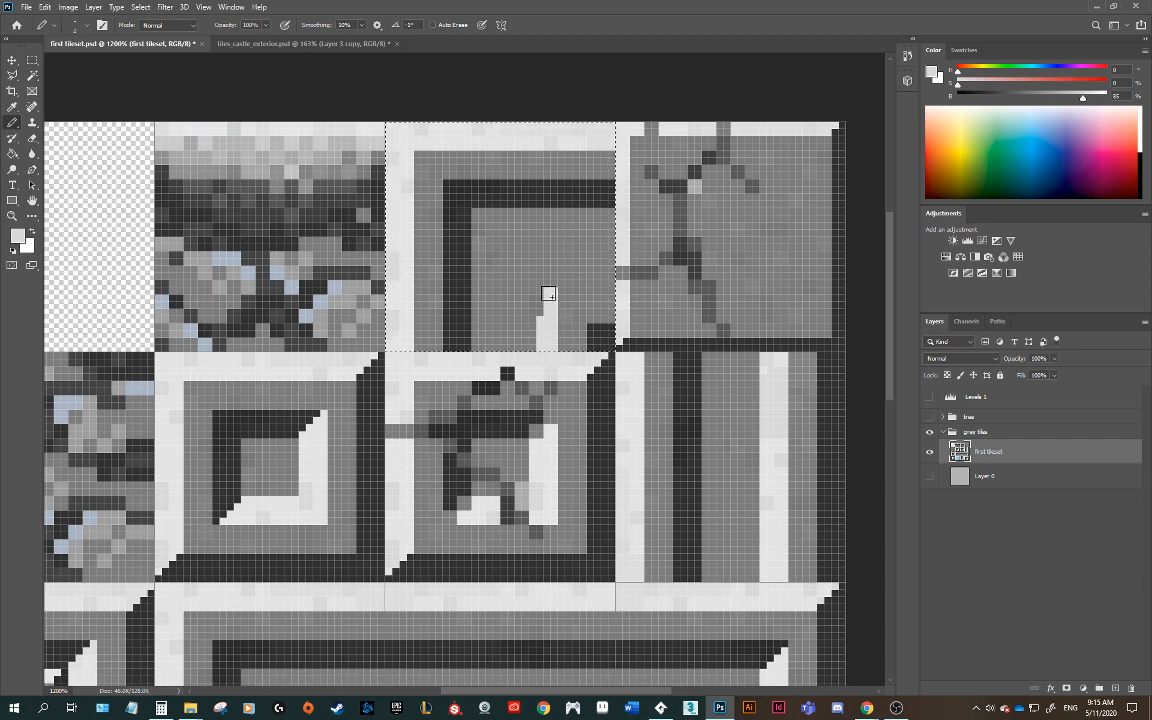
mouse_move(548, 287)
mouse_down()
mouse_move(548, 275)
mouse_move(572, 288)
mouse_up()
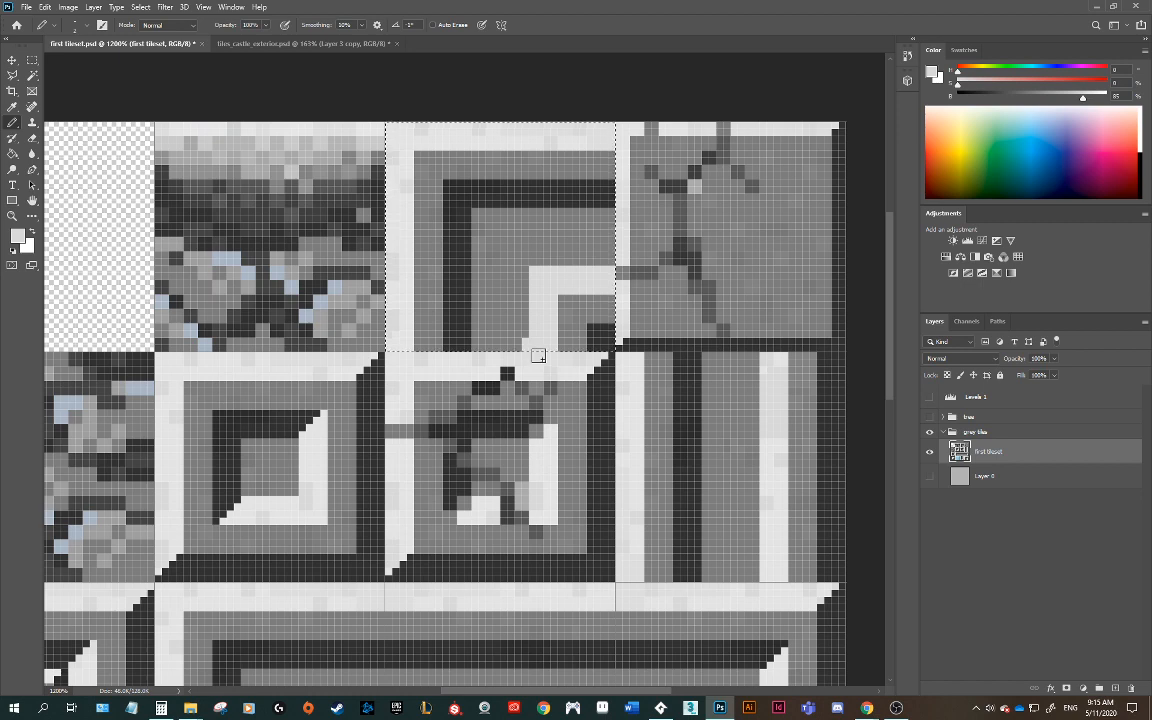
alt+click(490, 268)
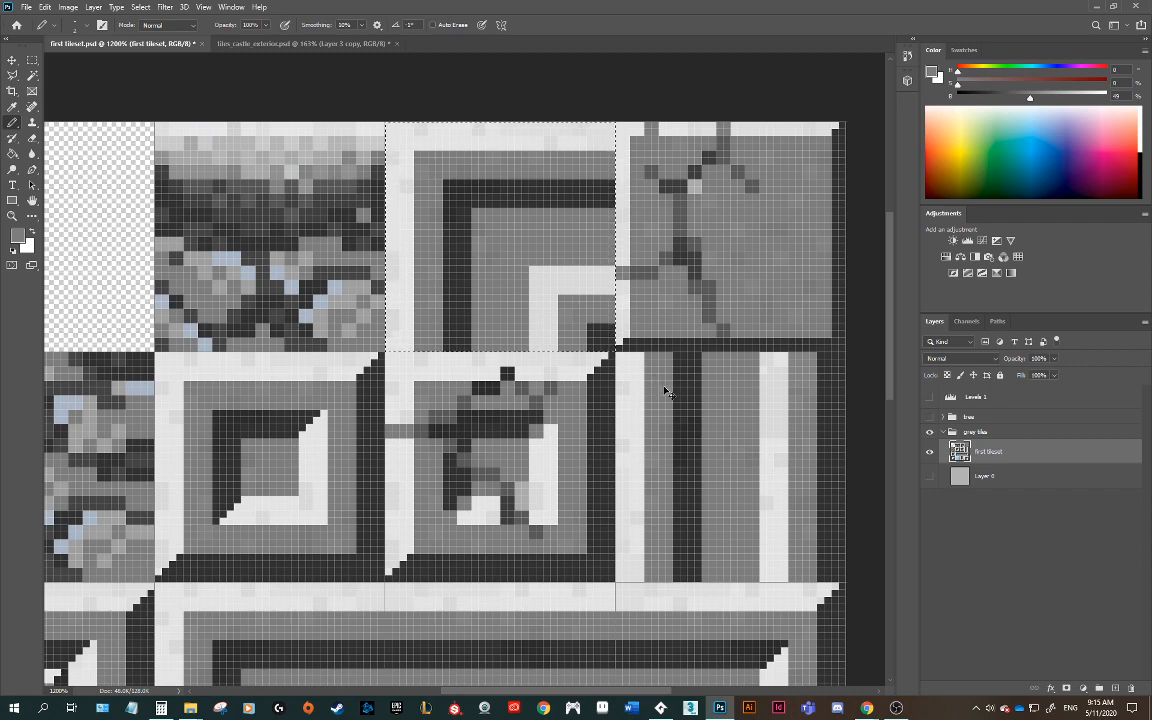
Step: Quick-export the tileset as a PNG named first tileset_2.png
alt+scroll(665, 392, down, 5)
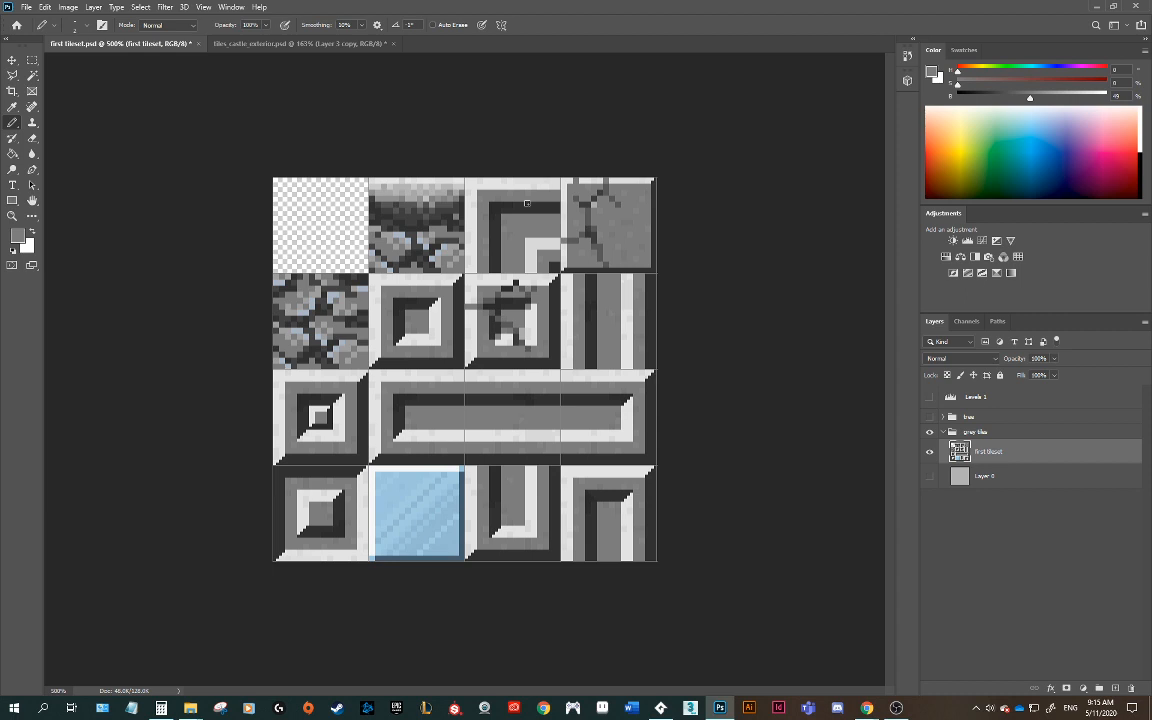
click(26, 8)
mouse_move(43, 184)
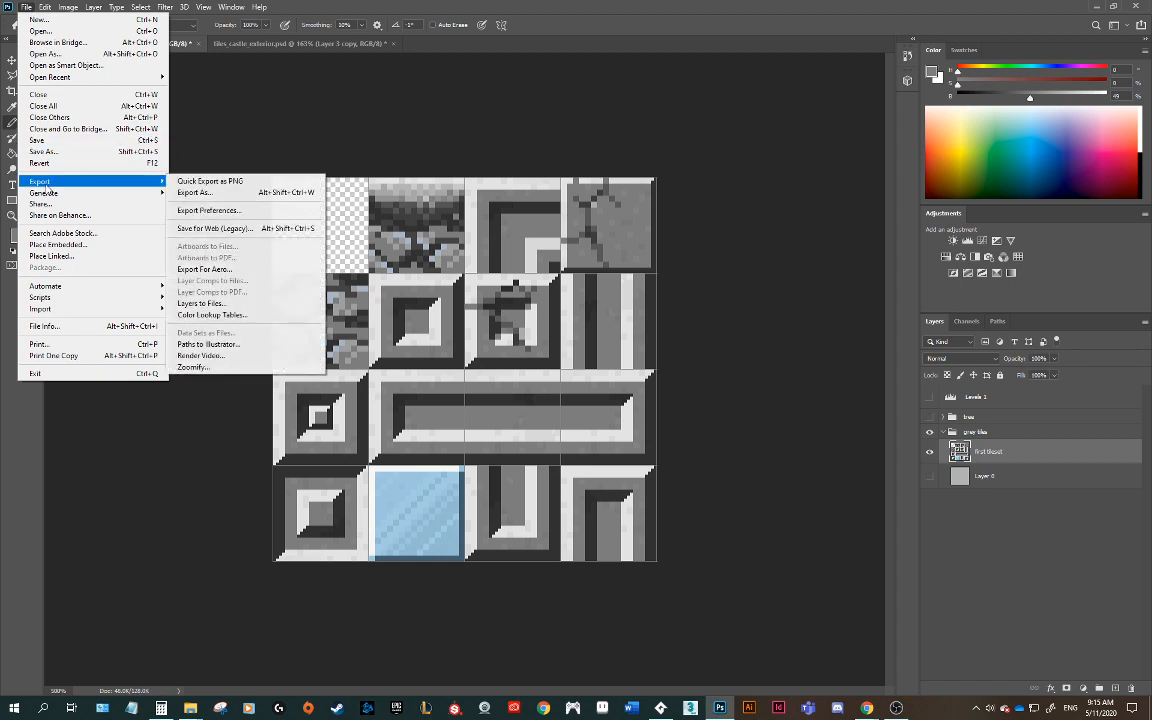
click(199, 181)
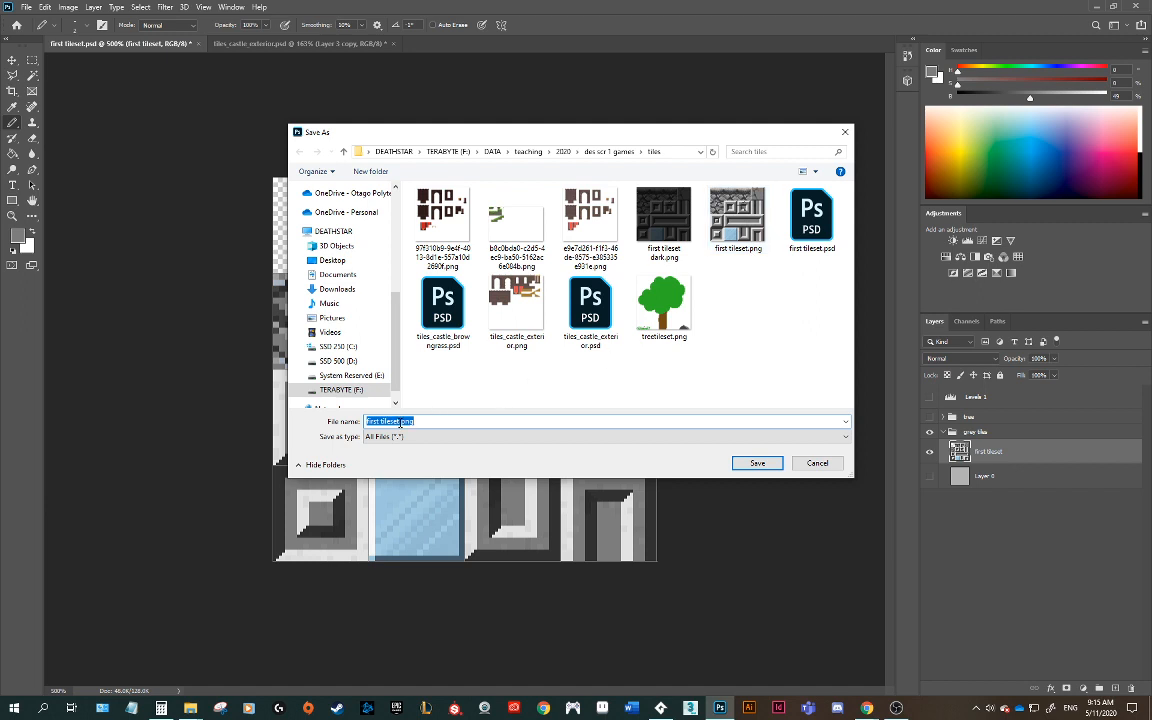
click(401, 423)
text(_2)
click(757, 463)
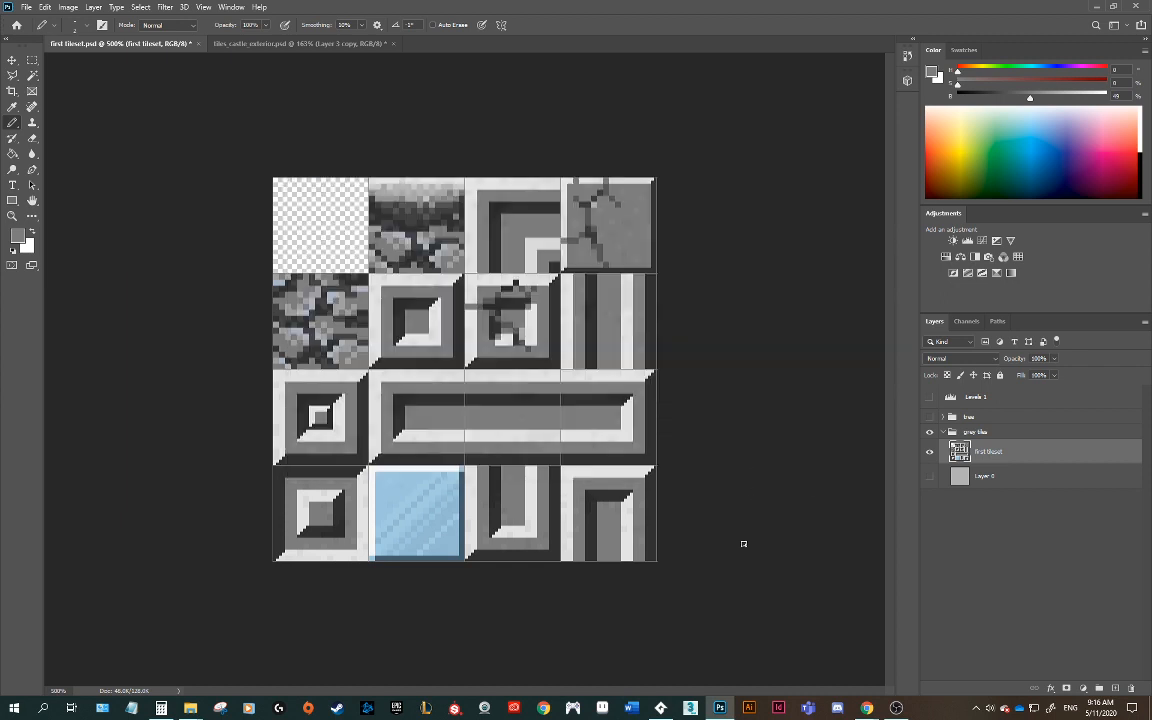
Step: Switch to GameMaker and import first tileset_2.png as the new image of the spr_tiles_light sprite
click(661, 708)
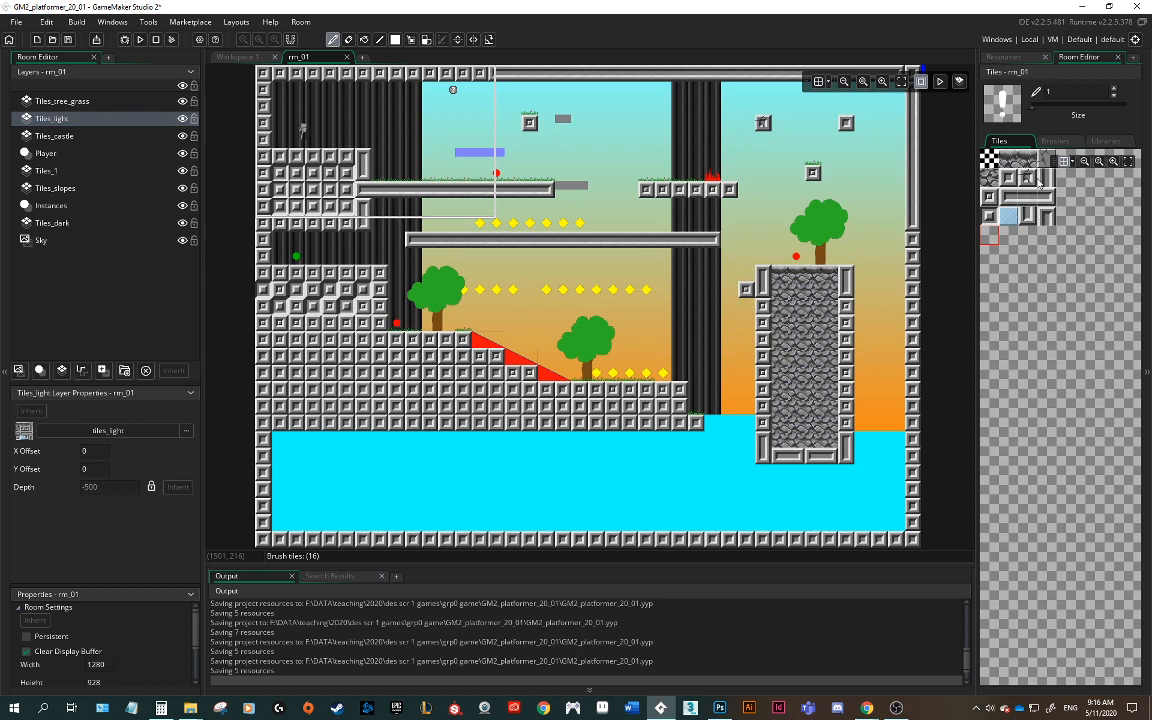
click(1010, 58)
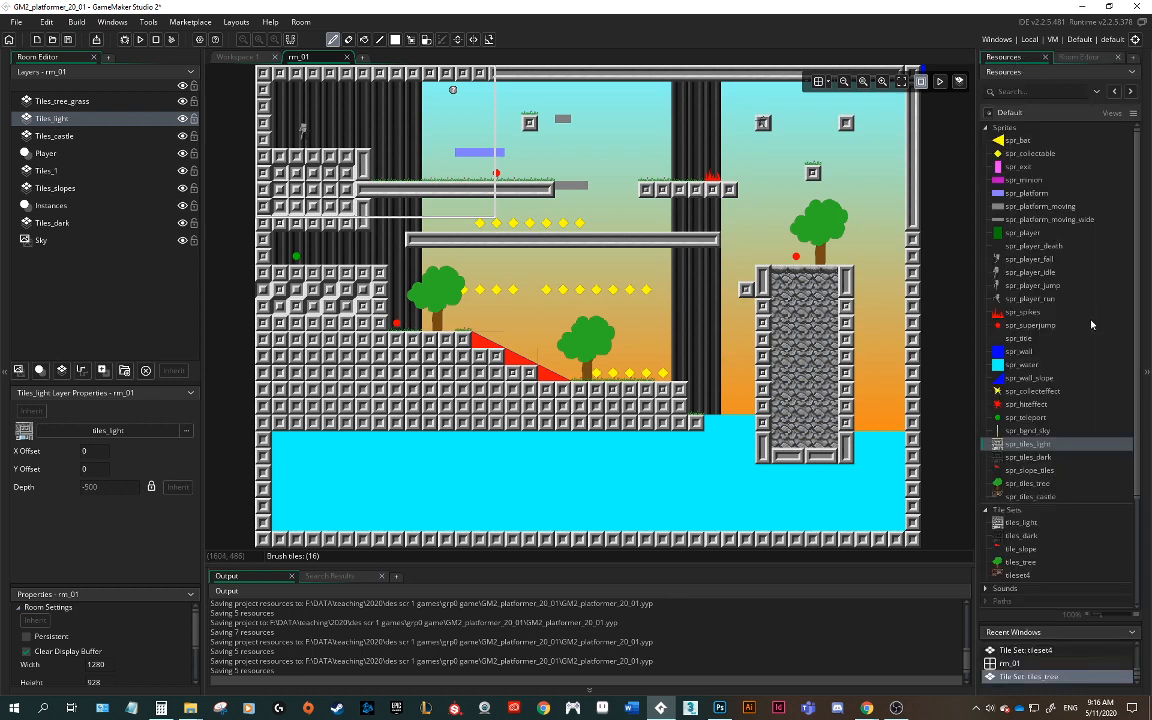
click(986, 128)
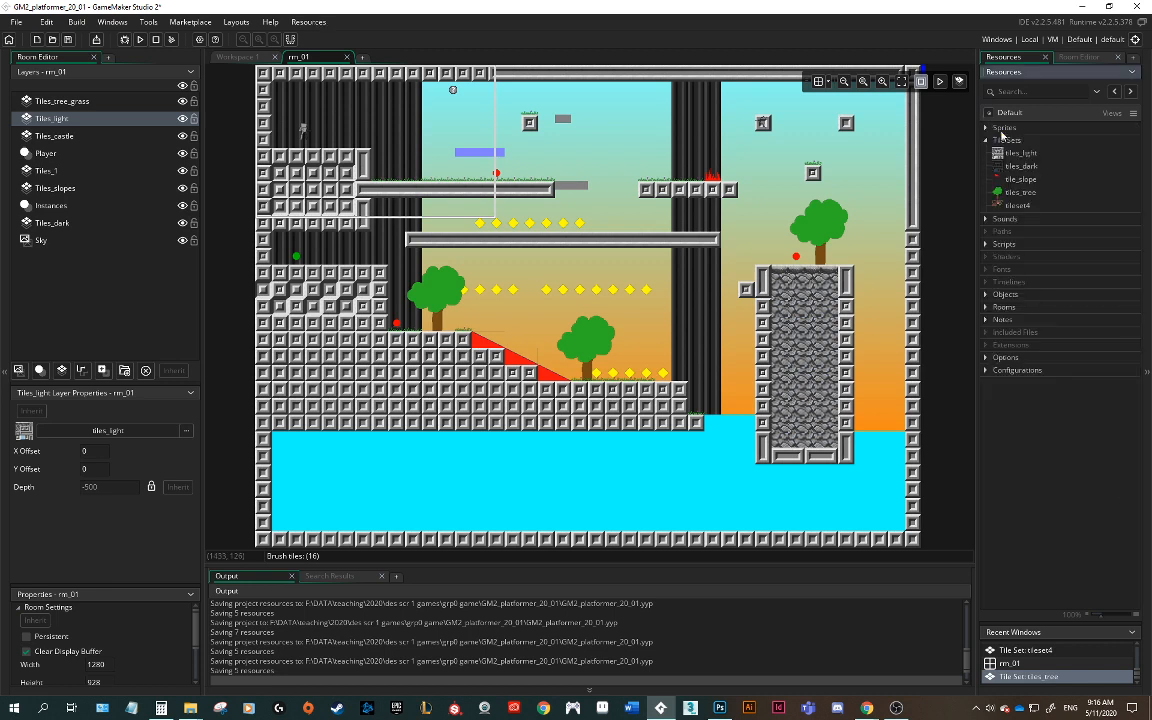
double_click(1002, 138)
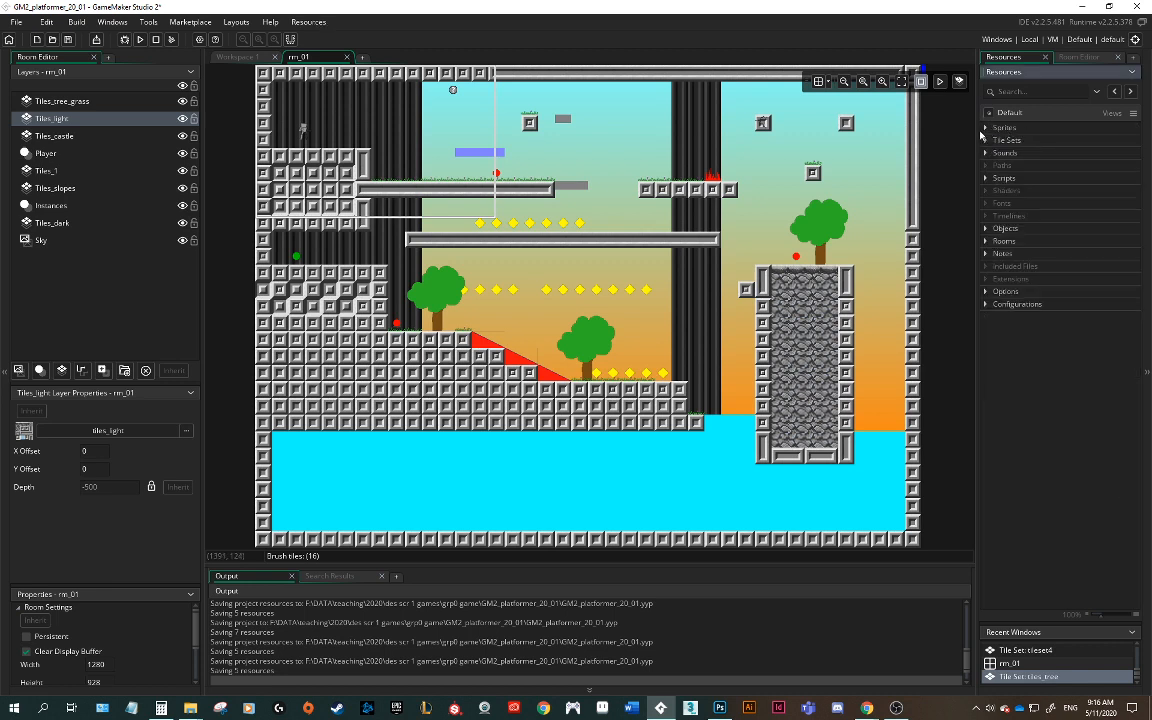
click(986, 128)
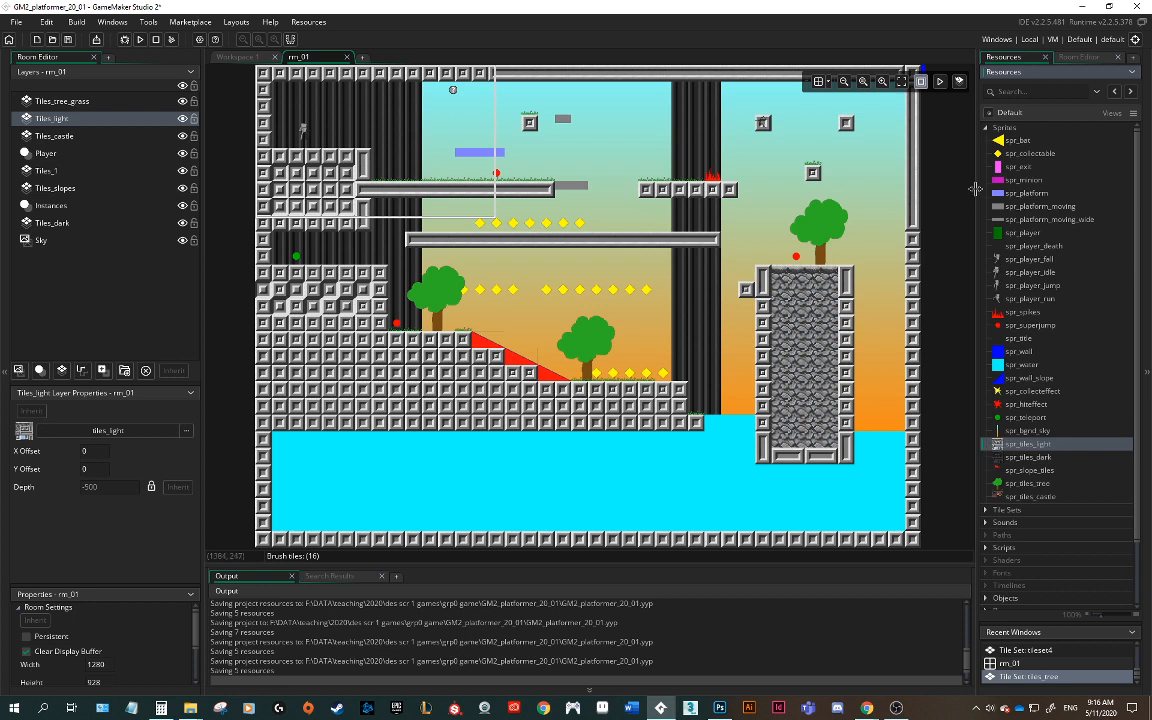
click(986, 512)
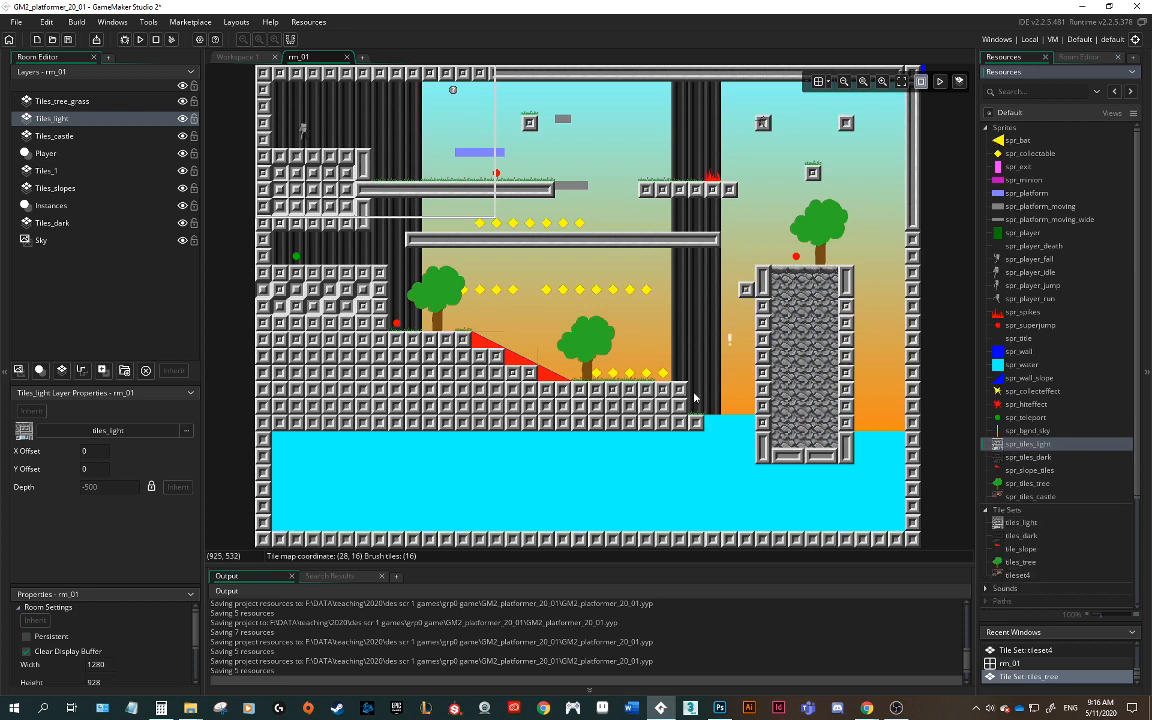
double_click(1000, 524)
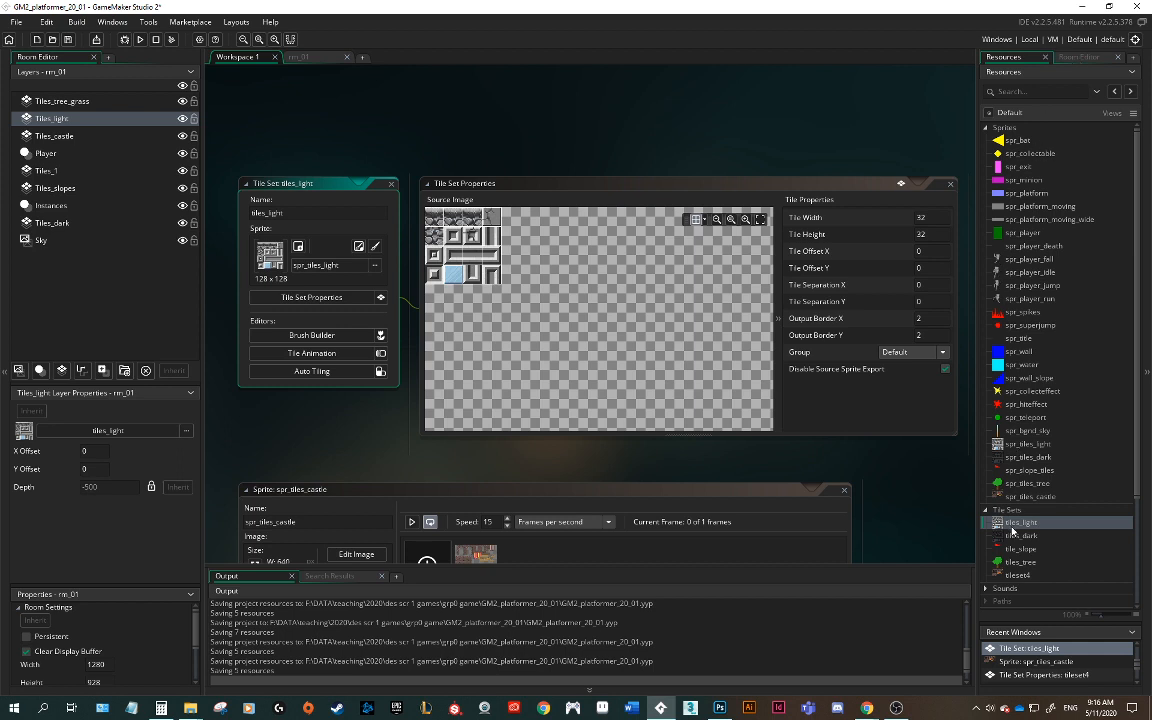
double_click(999, 446)
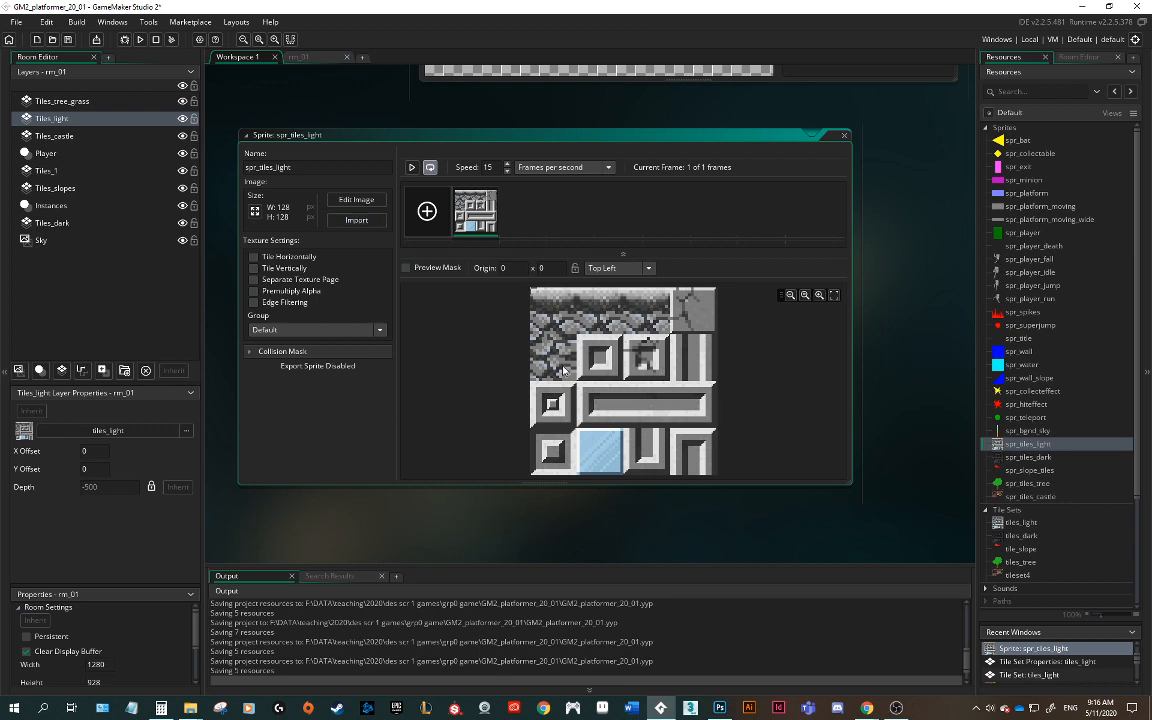
click(356, 220)
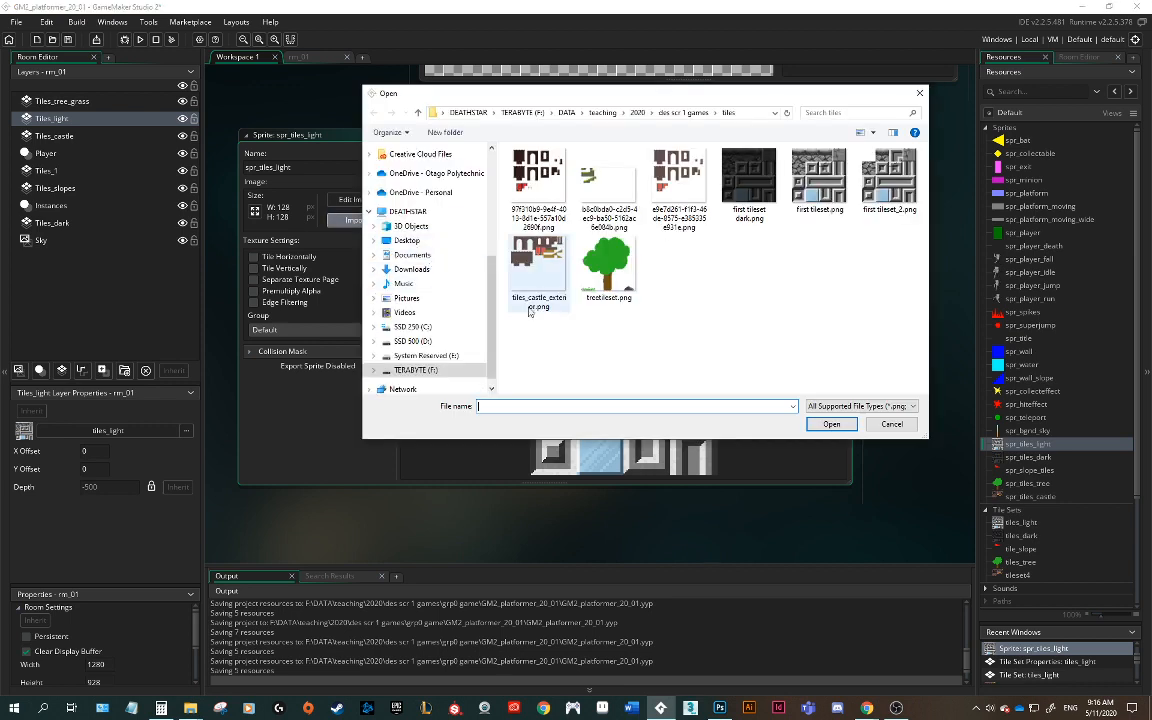
click(887, 182)
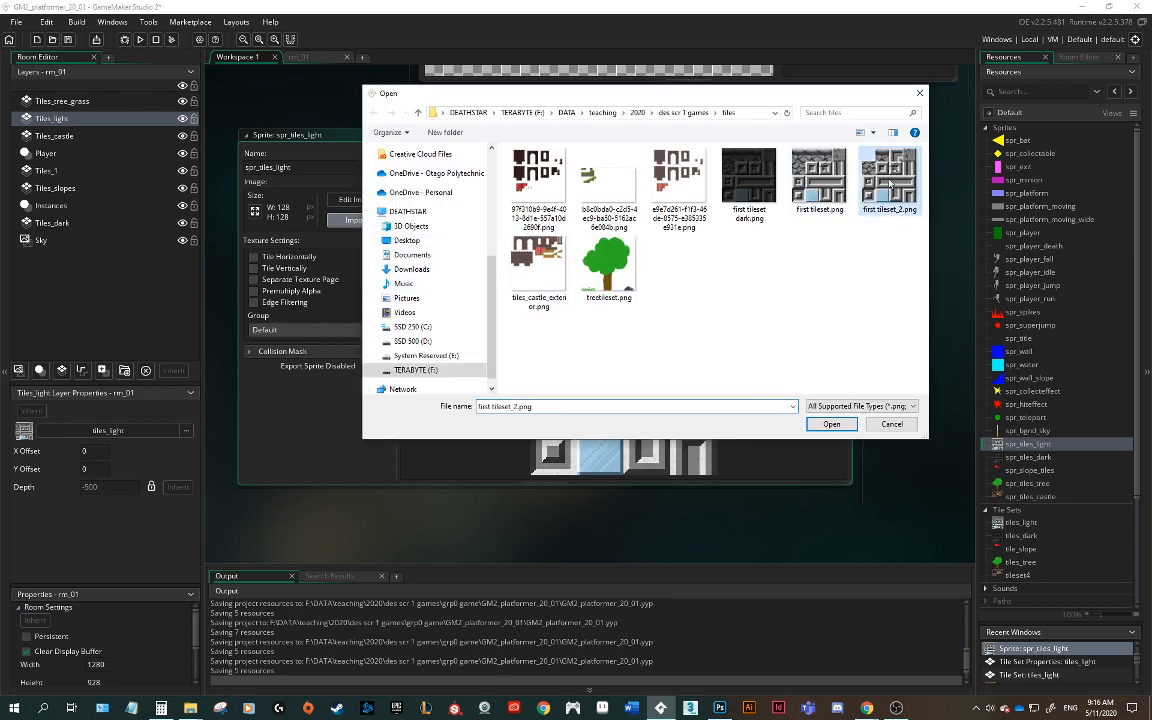
click(831, 424)
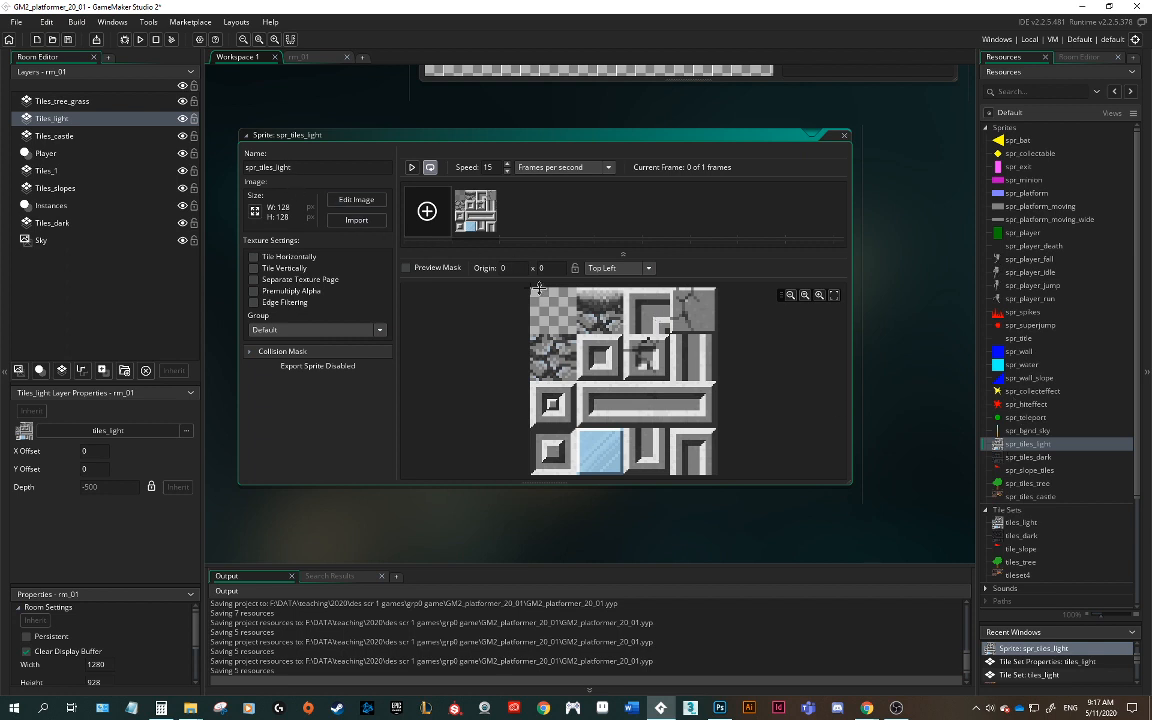
Step: Check the updated tiles_light tile set and return to the room's tile palette
double_click(997, 527)
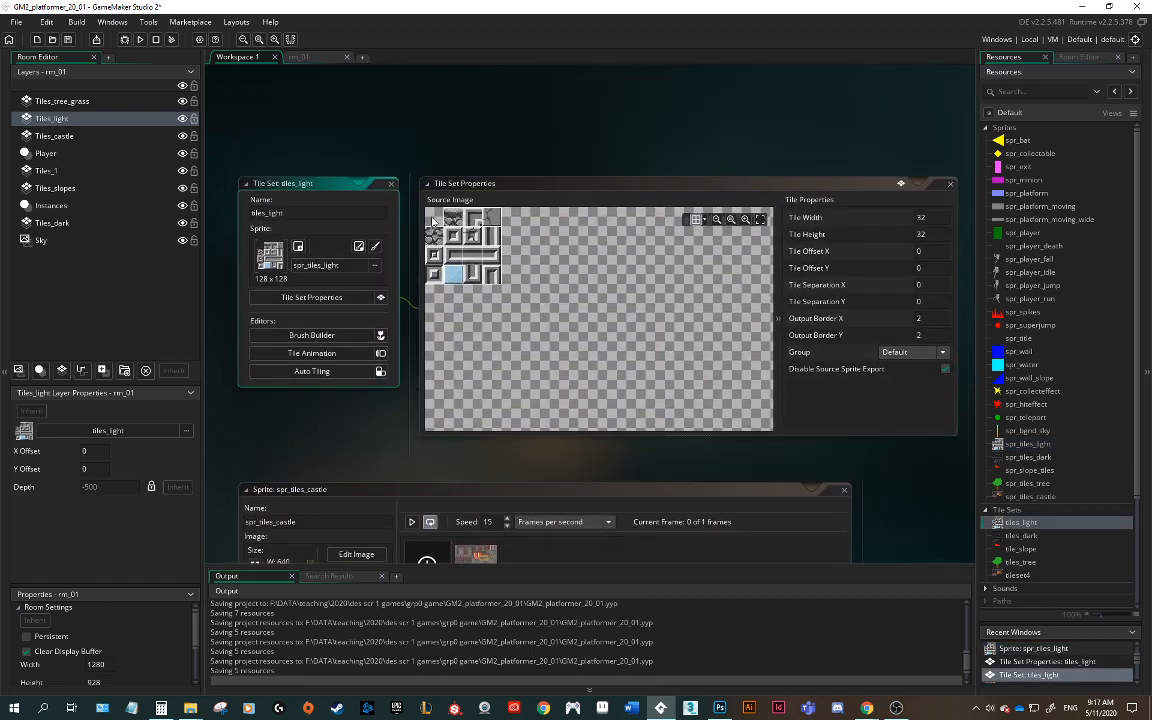
click(314, 58)
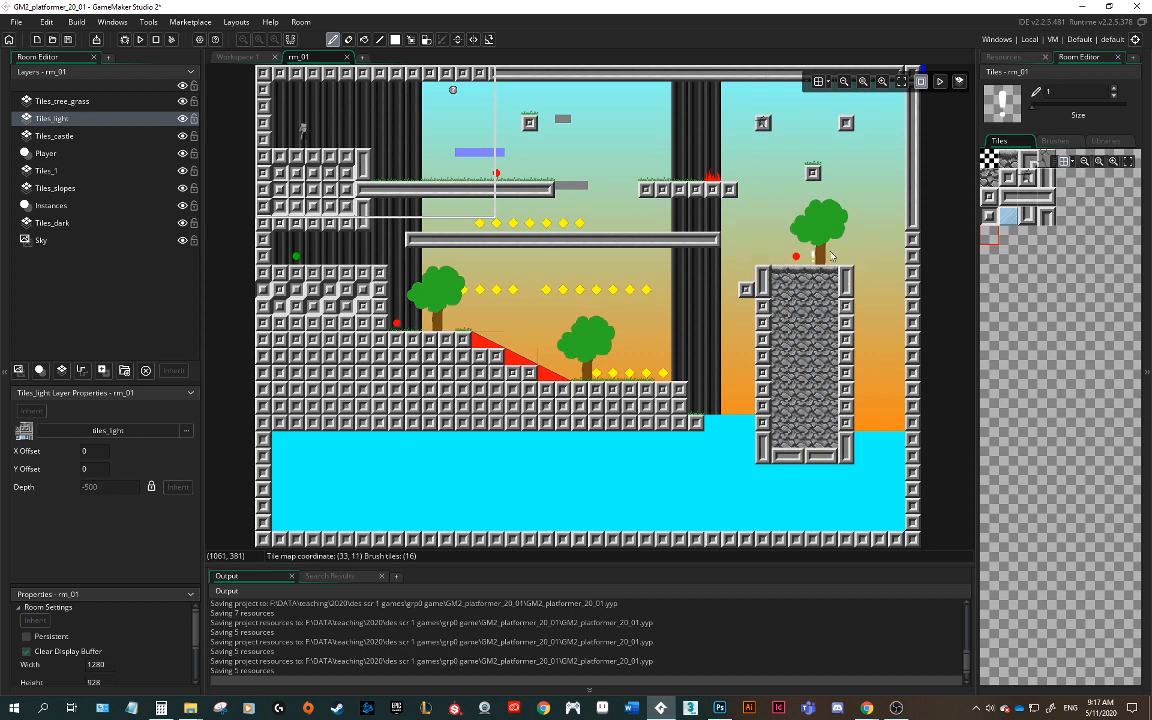
click(1011, 160)
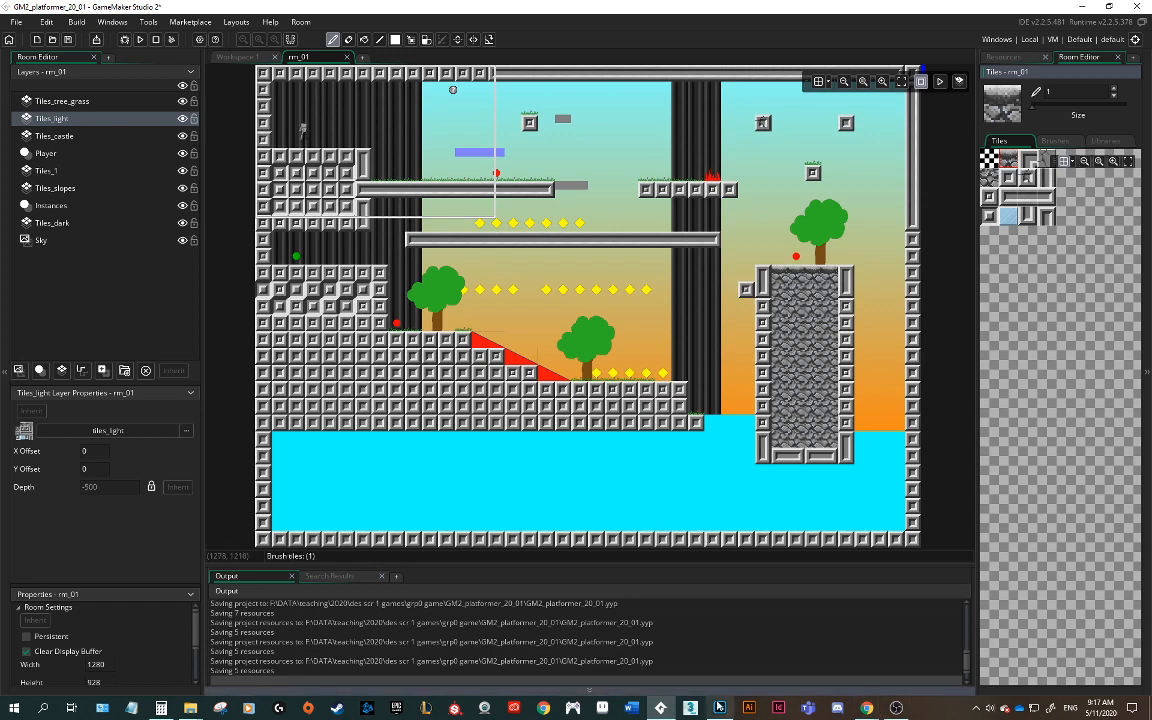
Step: Back in Photoshop, set the foreground colour to red F50303 and paint a red square inside the second-row framed tile
click(719, 709)
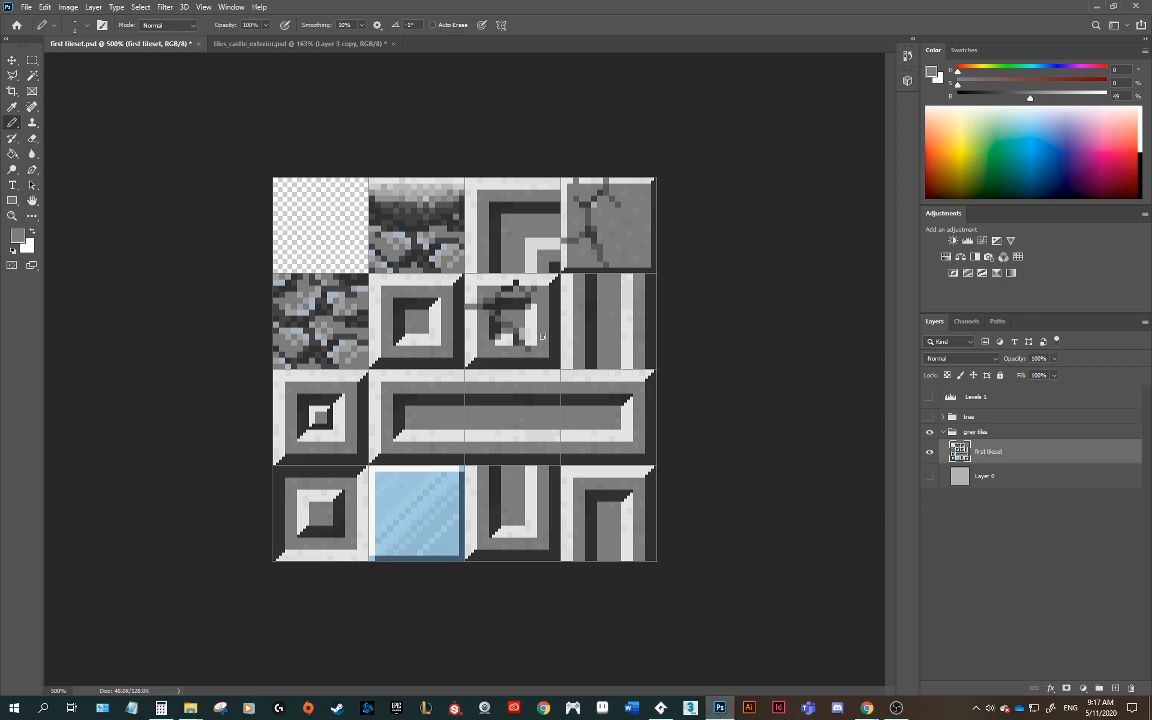
key(ctrl+equal)
key(ctrl+equal)
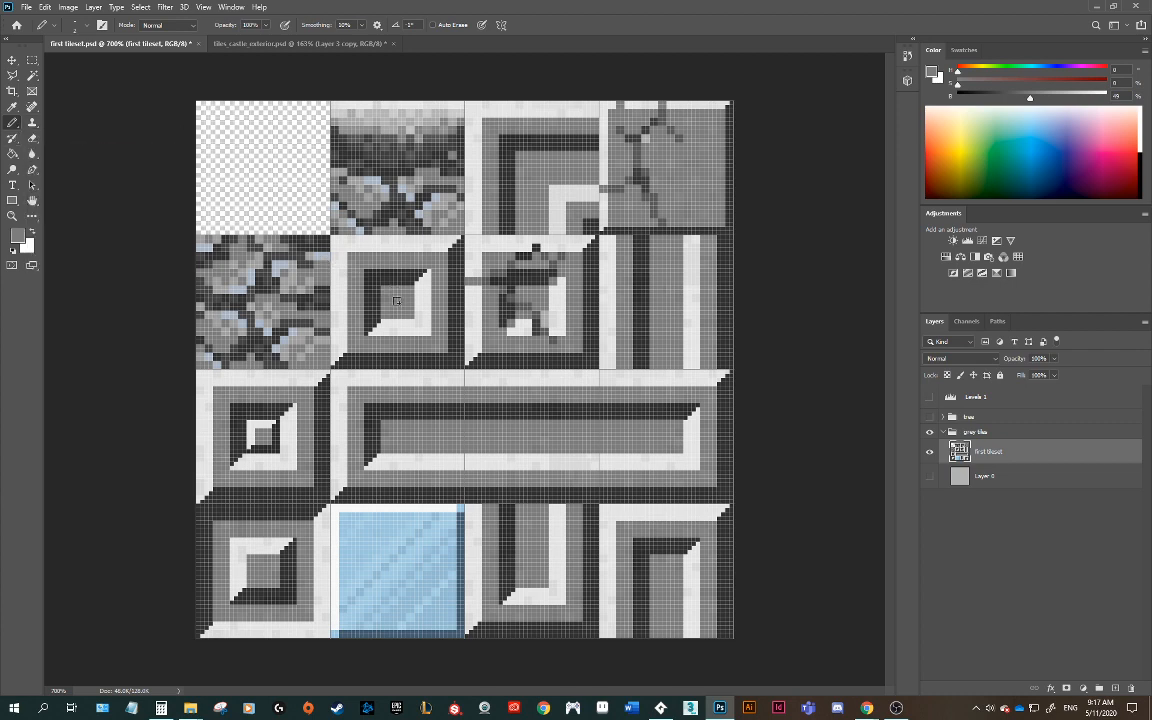
click(17, 235)
click(567, 168)
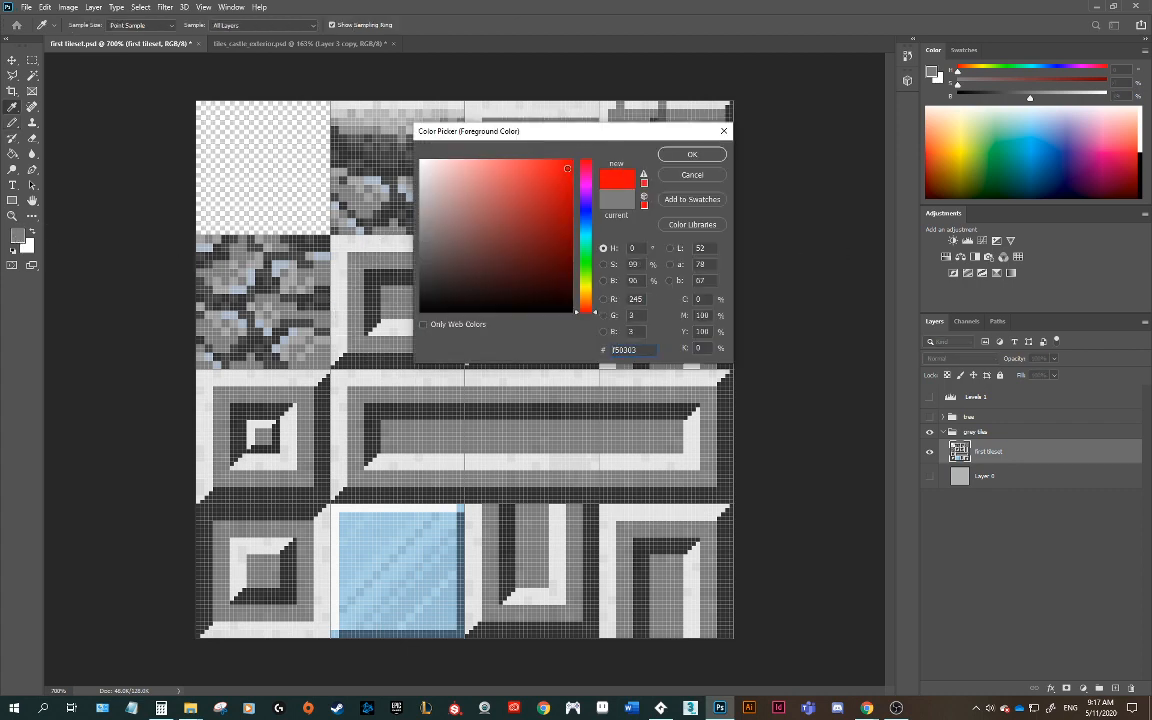
click(692, 154)
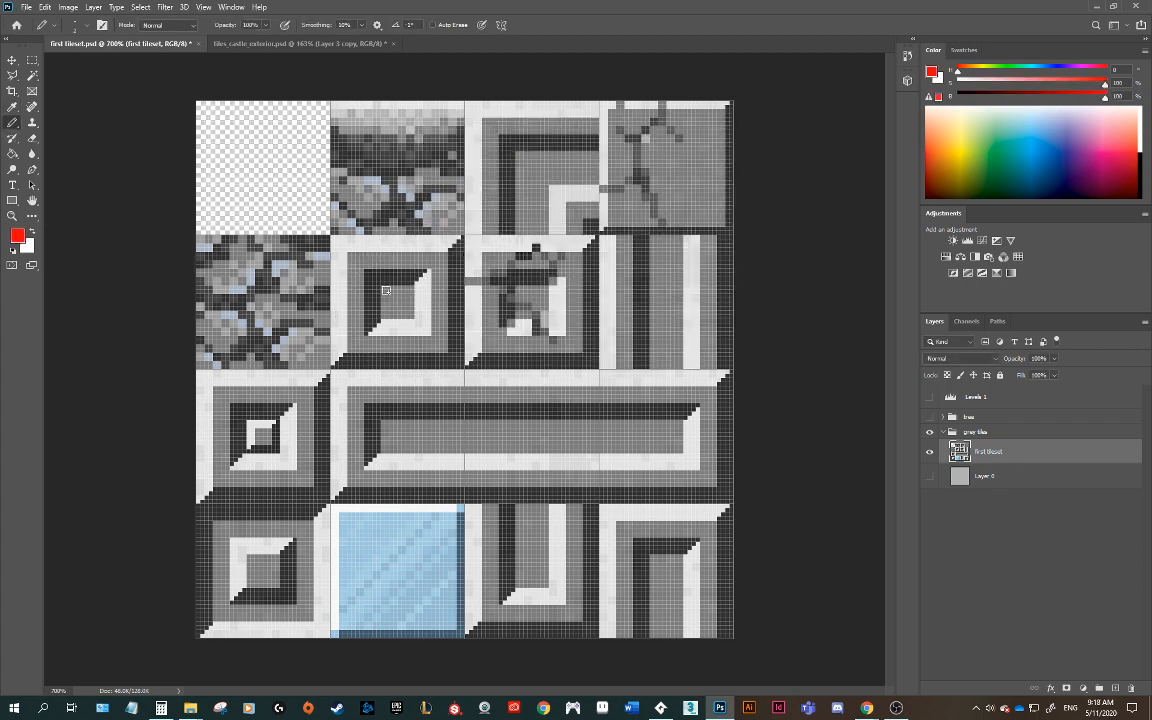
mouse_move(385, 290)
mouse_down()
mouse_move(385, 314)
mouse_move(409, 314)
mouse_move(410, 293)
mouse_move(398, 312)
mouse_up()
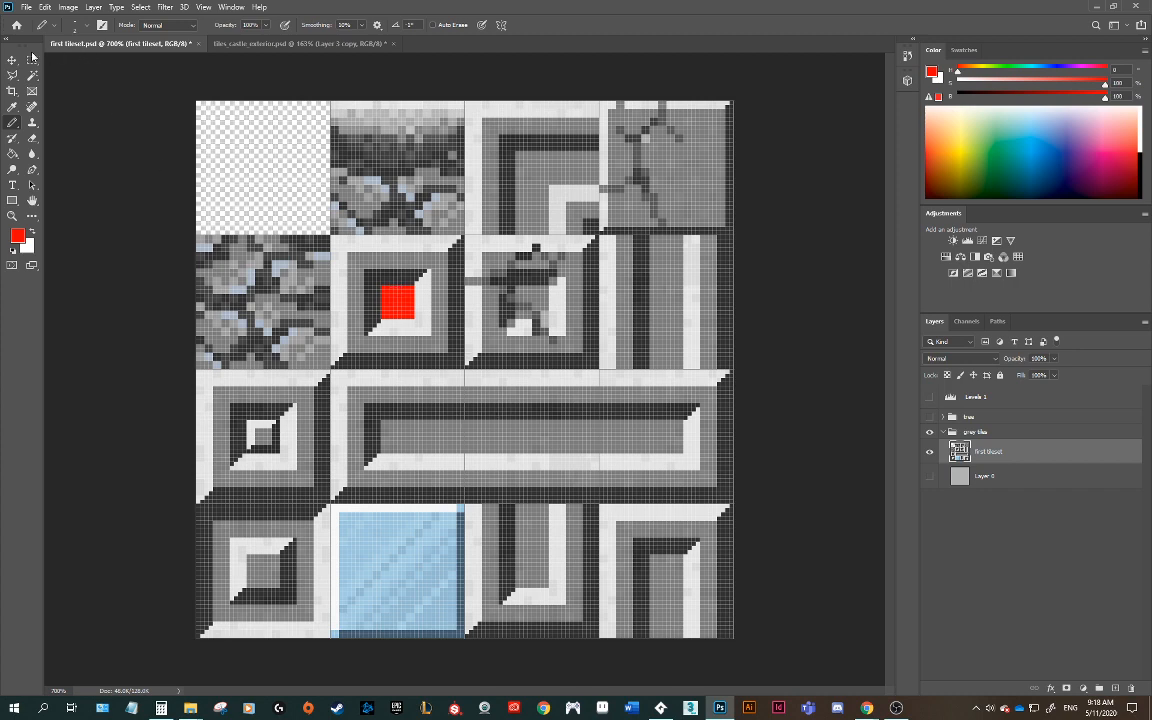
Step: Quick-export the tileset as PNG again, overwriting first tileset_2.png
click(24, 9)
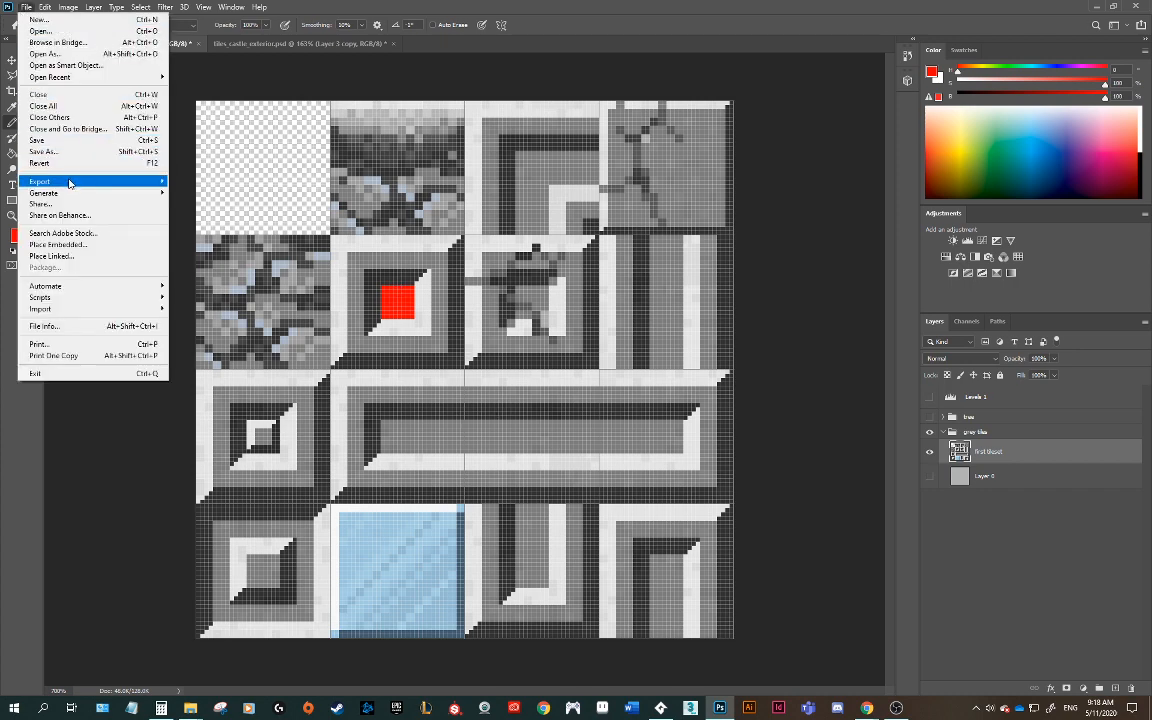
mouse_move(115, 186)
click(208, 181)
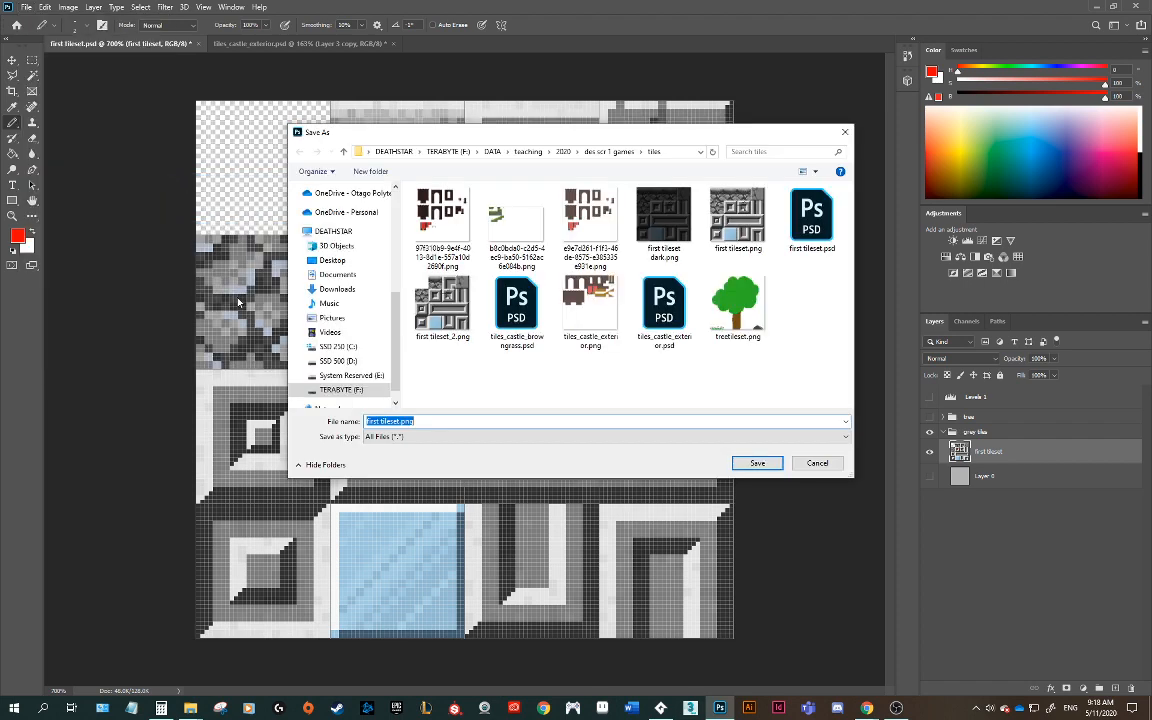
click(432, 318)
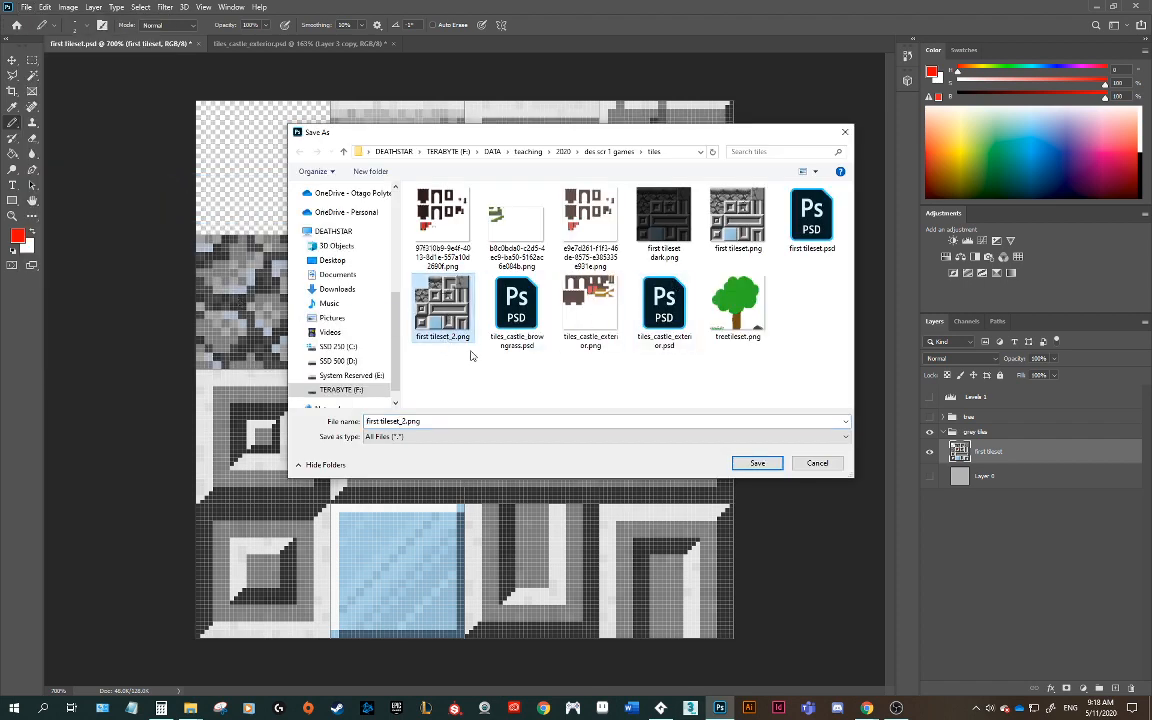
click(758, 464)
click(604, 355)
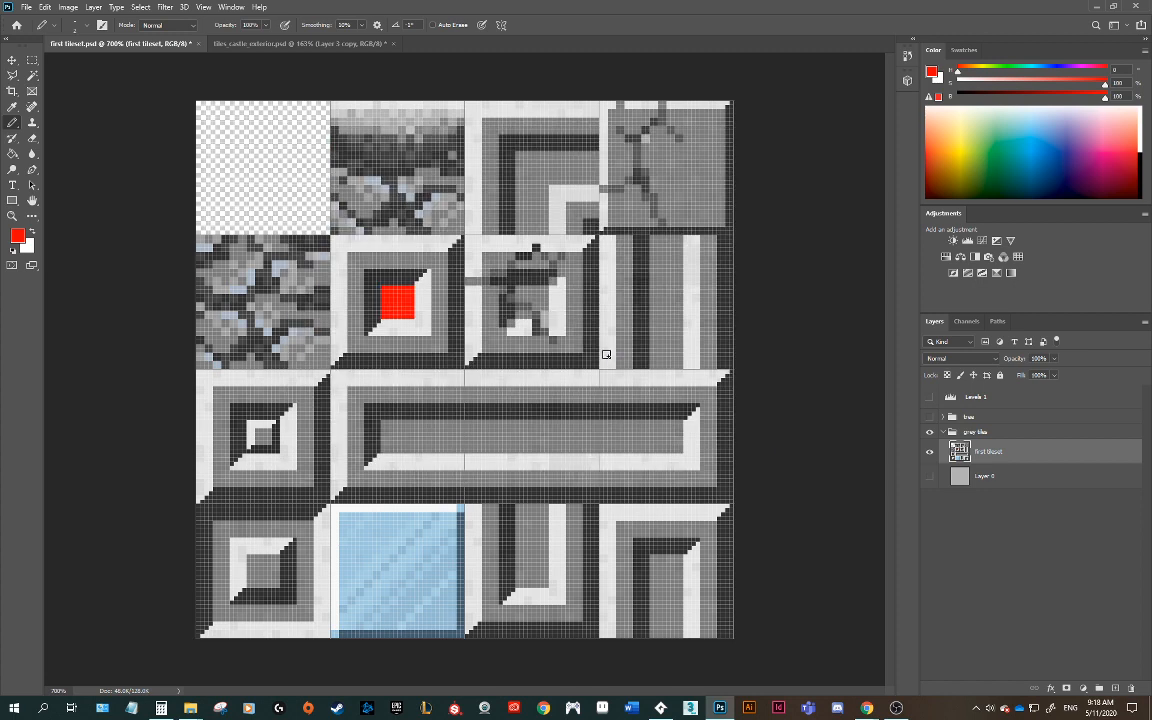
Step: Re-import first tileset_2.png into the spr_tiles_light sprite in GameMaker
click(661, 707)
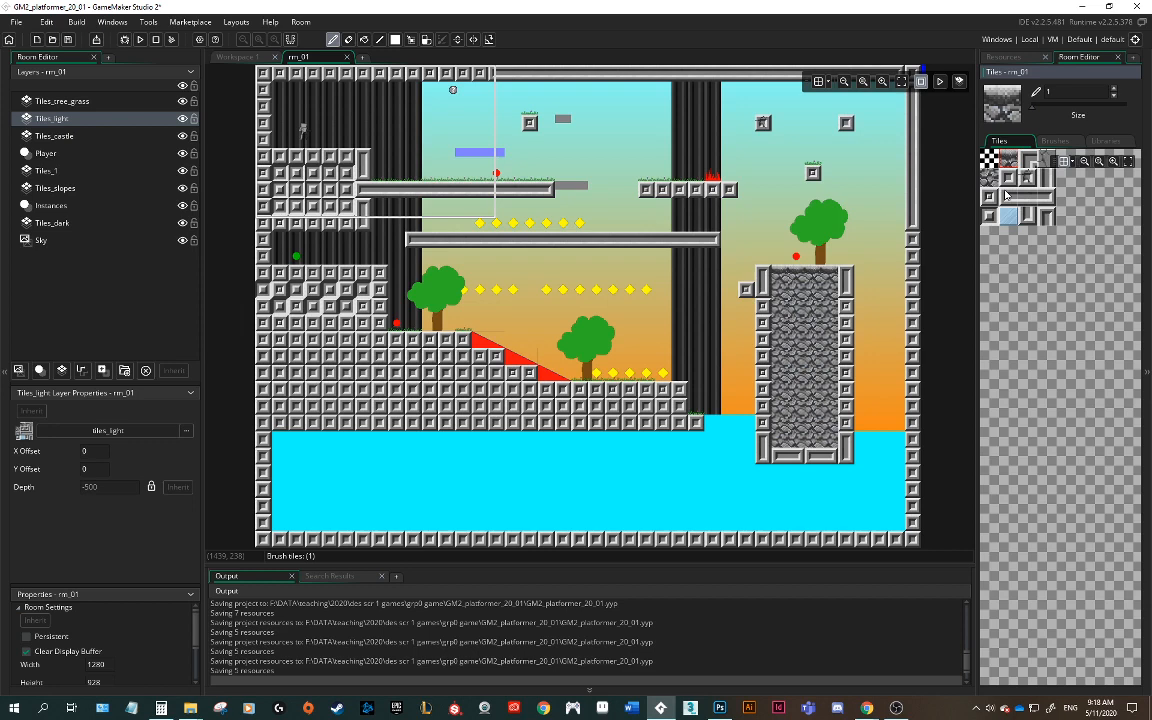
click(1002, 57)
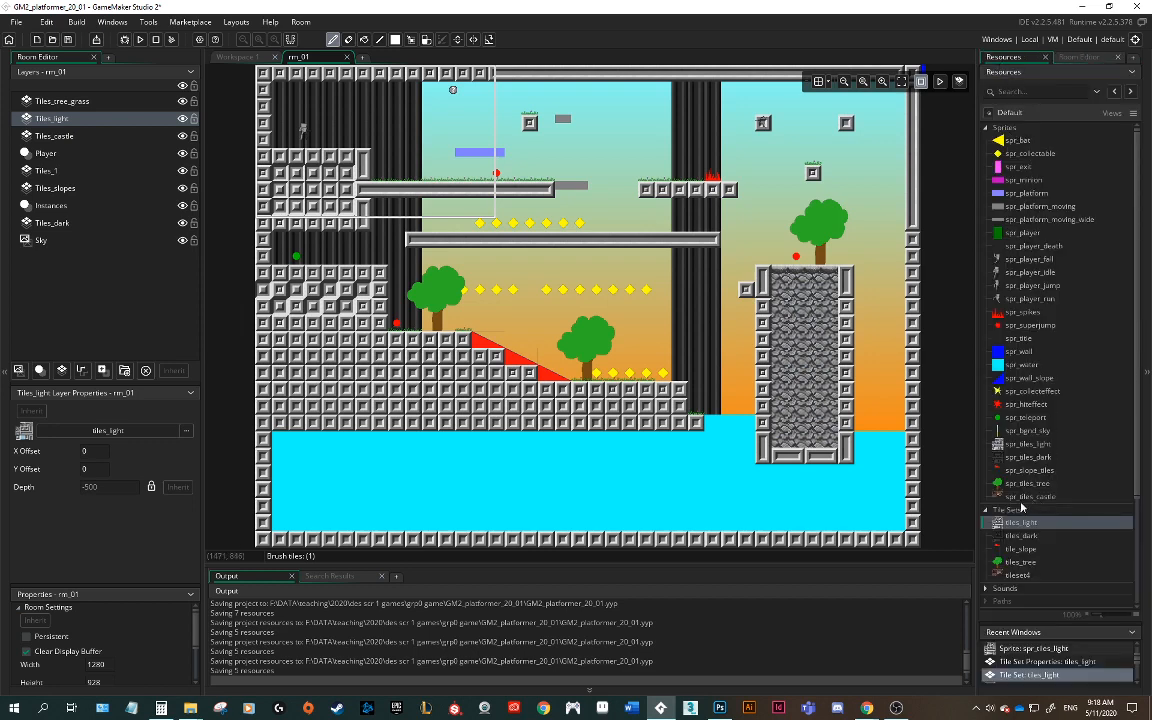
double_click(1001, 447)
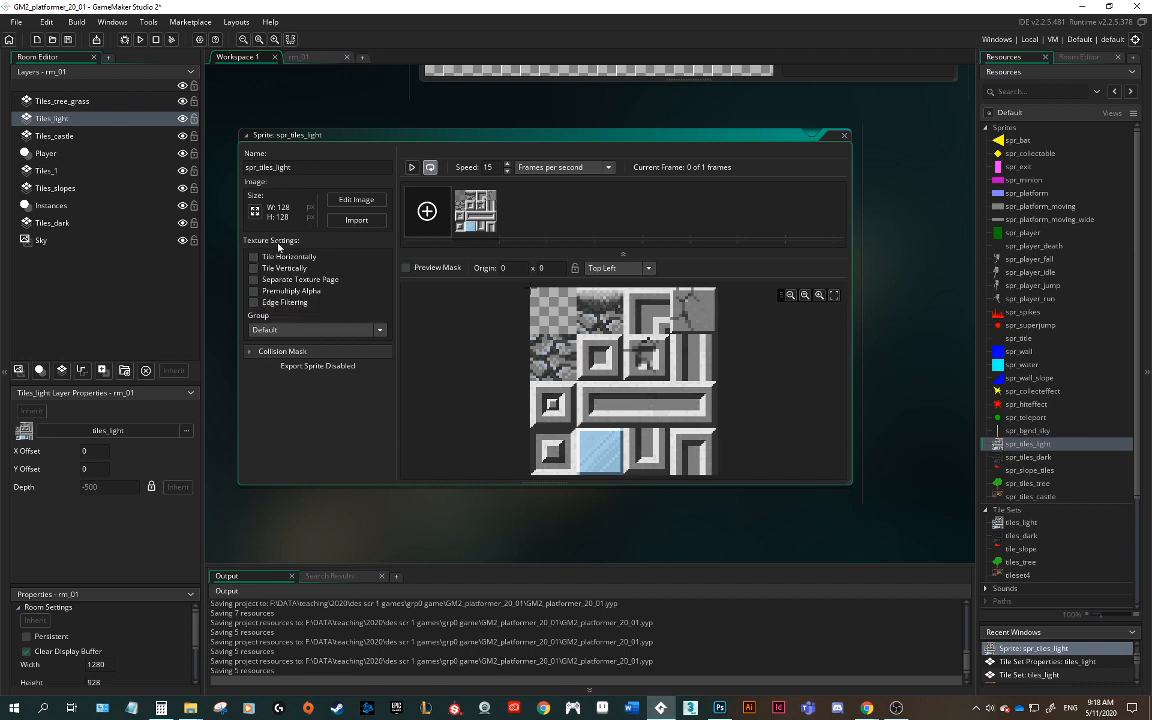
click(356, 220)
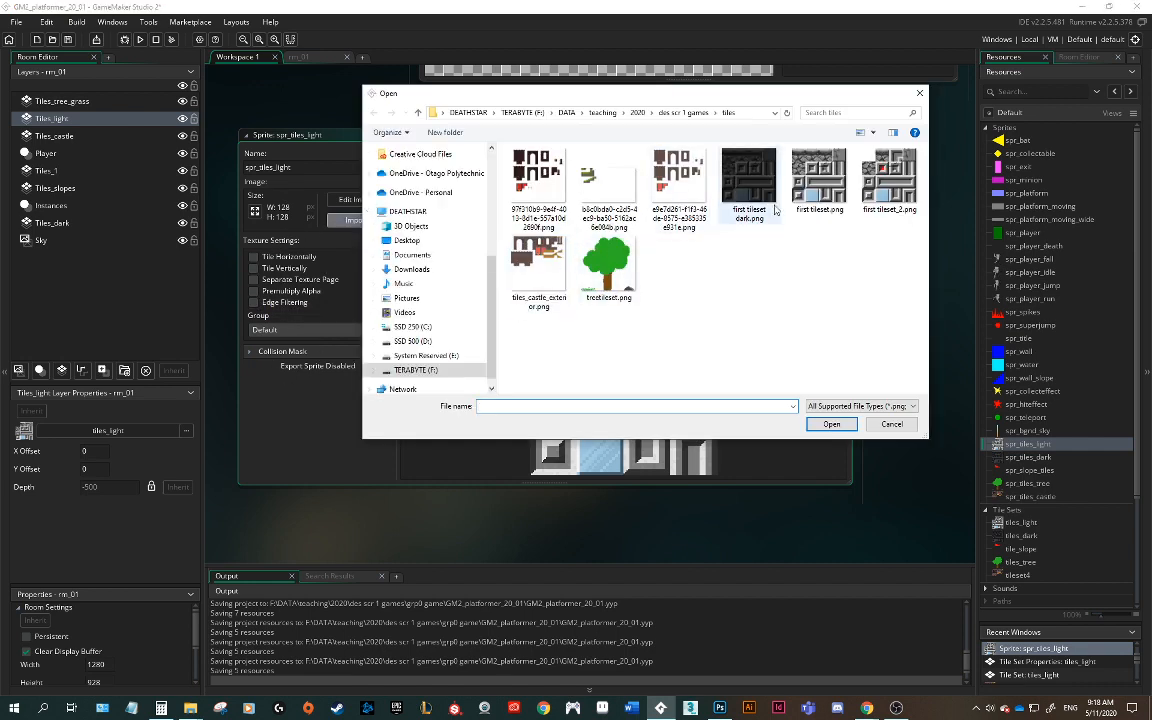
click(805, 175)
click(830, 424)
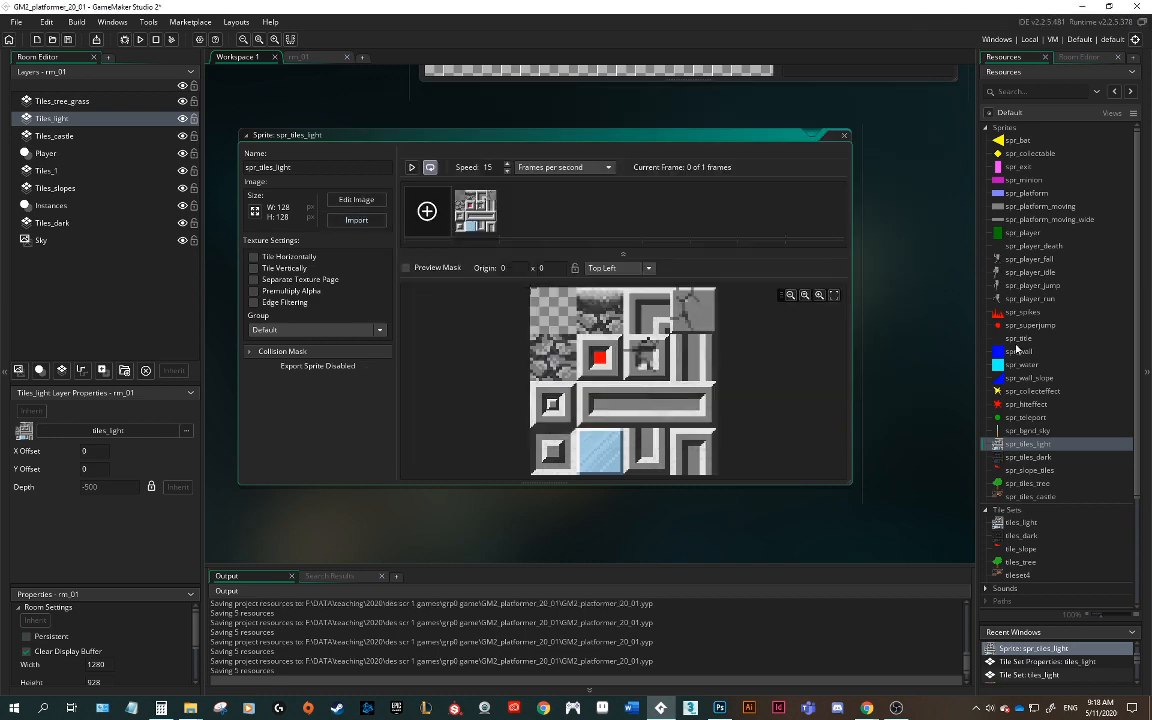
Step: Review the red-marked tiles in the room and in the tiles_light tile set properties
click(298, 57)
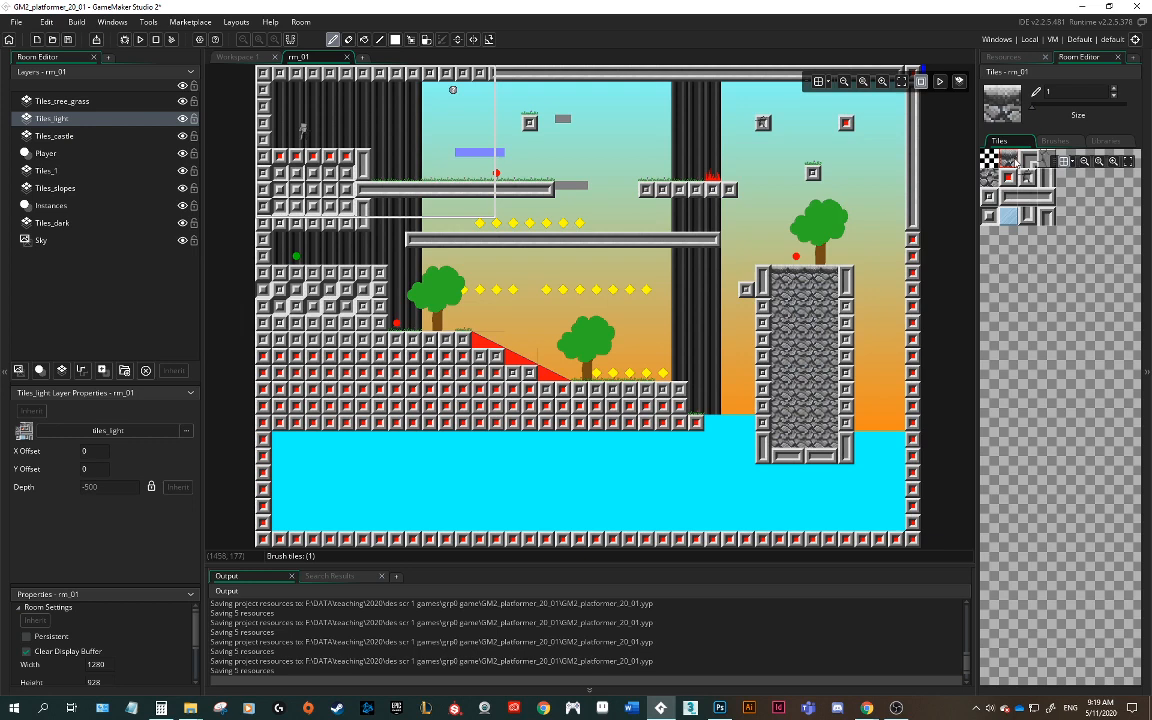
click(1003, 56)
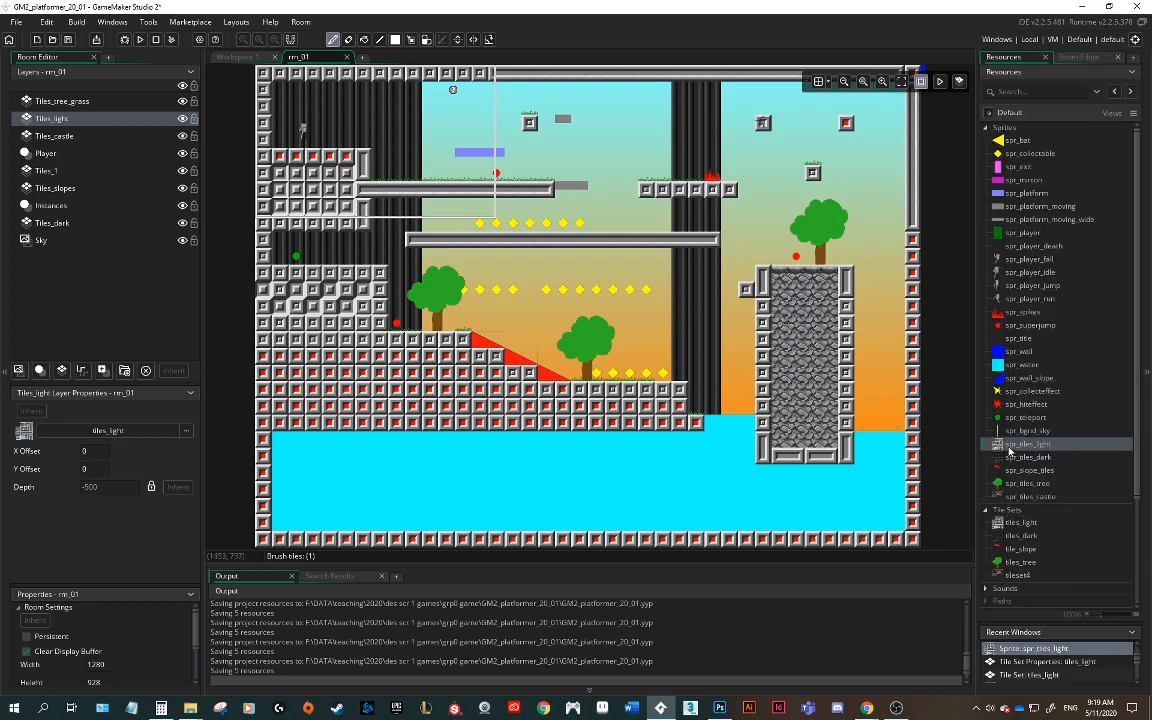
double_click(1008, 450)
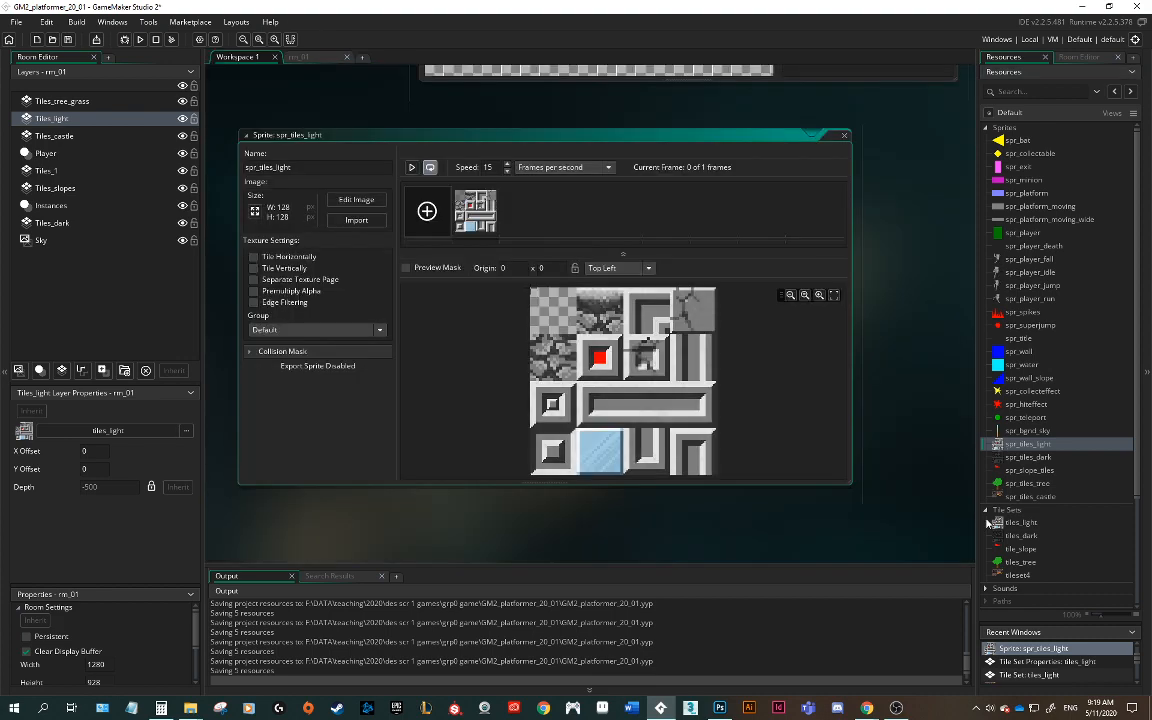
double_click(1010, 522)
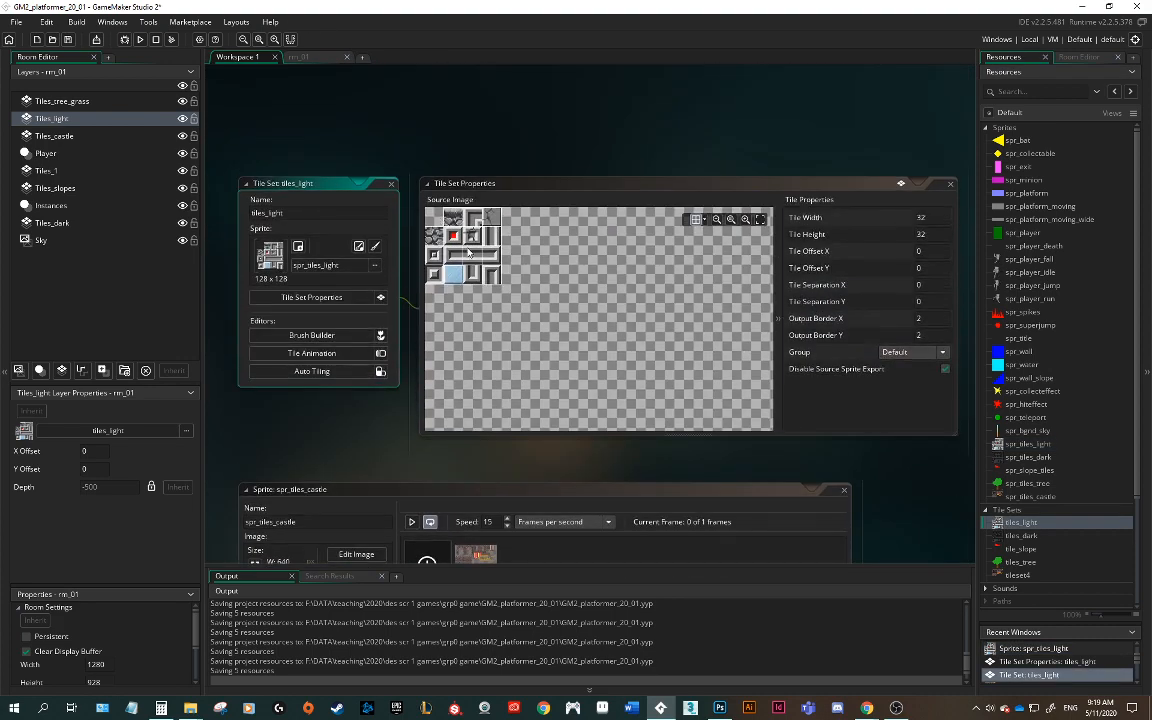
scroll(468, 252, up, 4)
scroll(468, 252, down, 4)
ctrl+scroll(470, 268, up, 1)
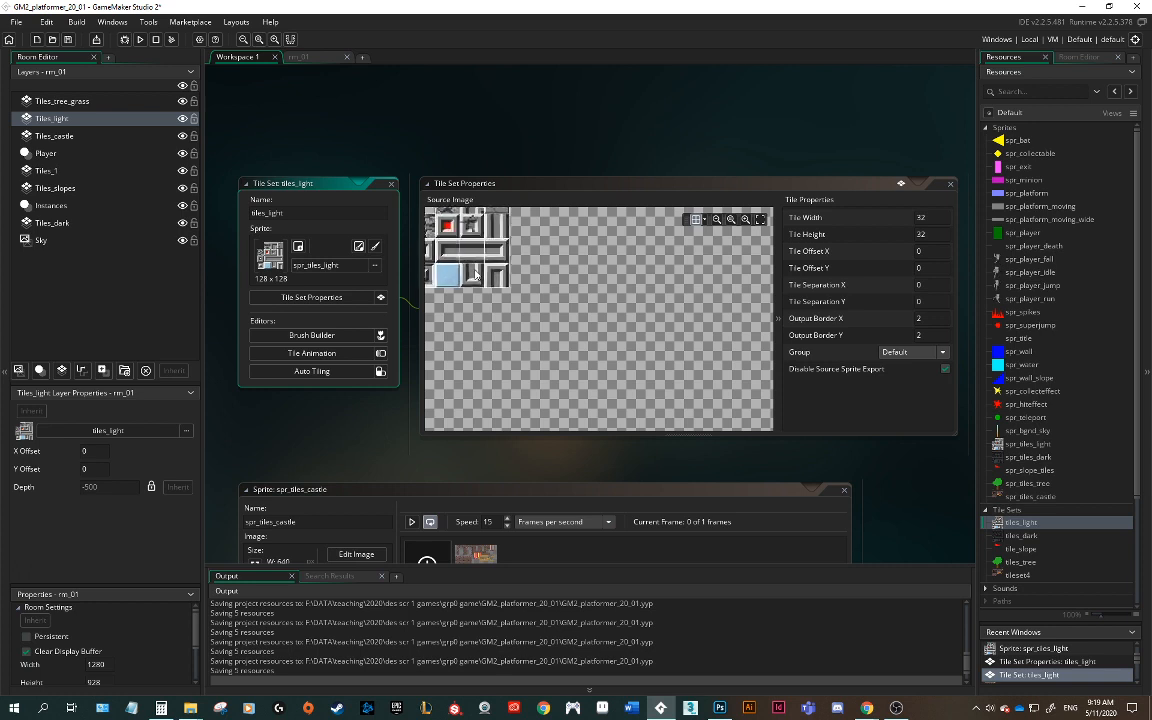
ctrl+scroll(475, 275, up, 3)
middle_drag(577, 277, 720, 374)
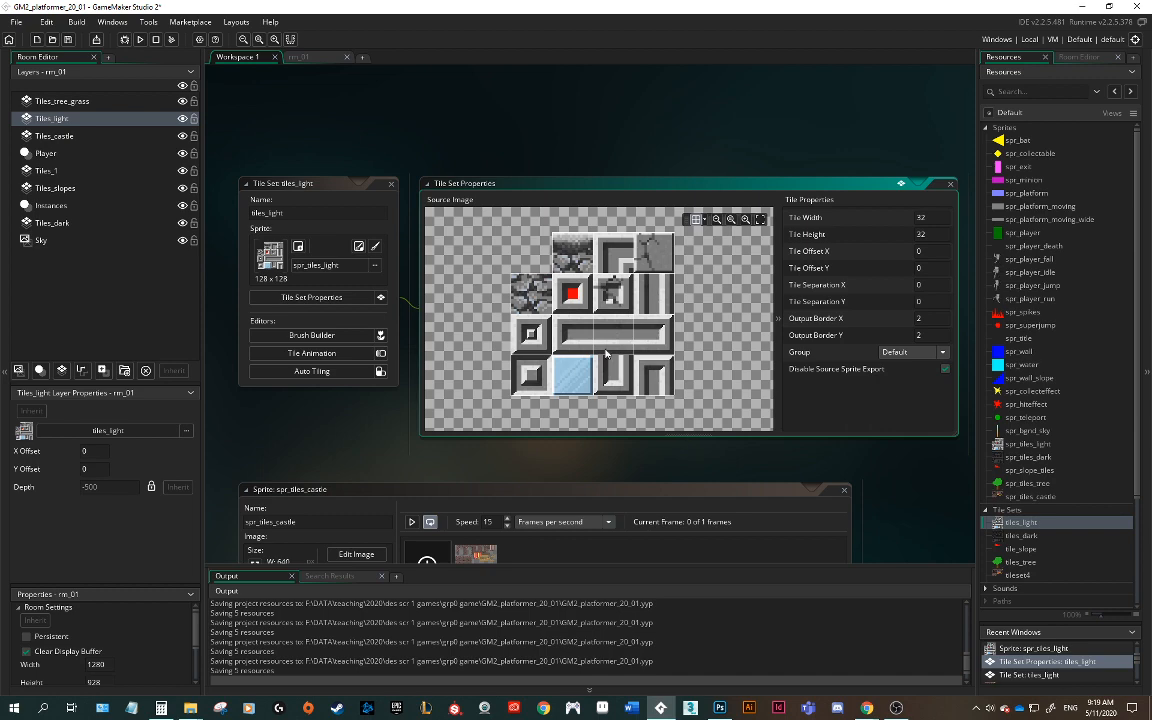
click(308, 58)
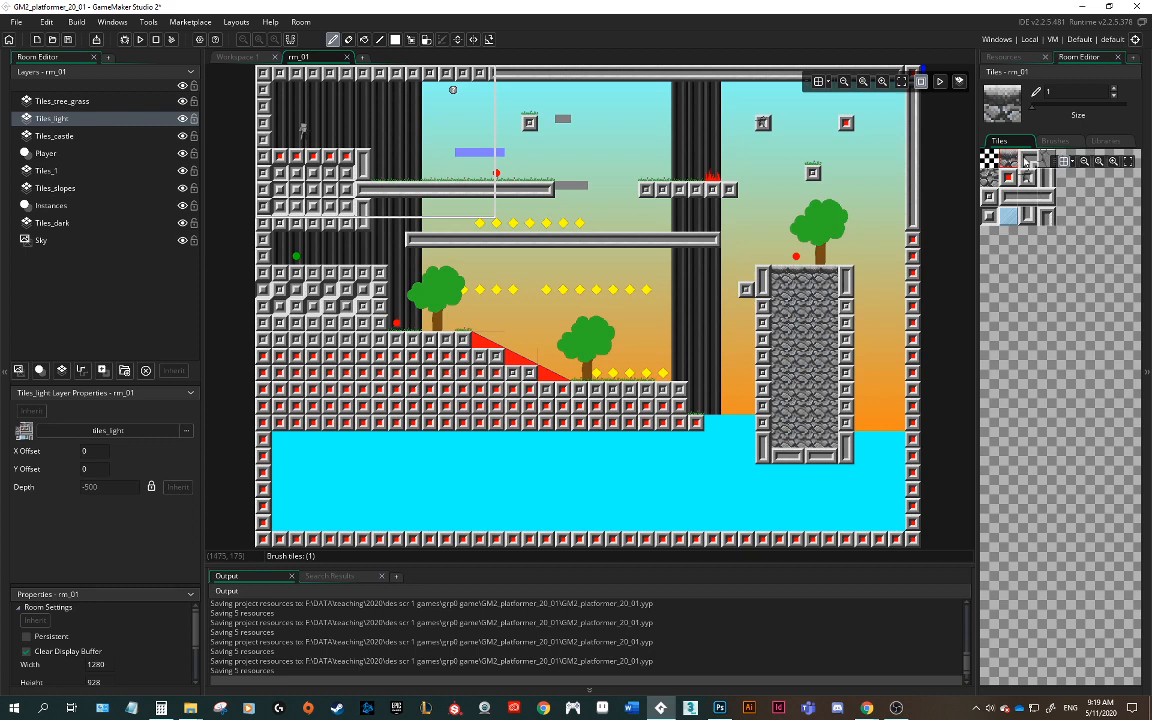
Step: Paint a horizontal bar of light tiles across the tiled floor in the room's lower-left area
click(1008, 60)
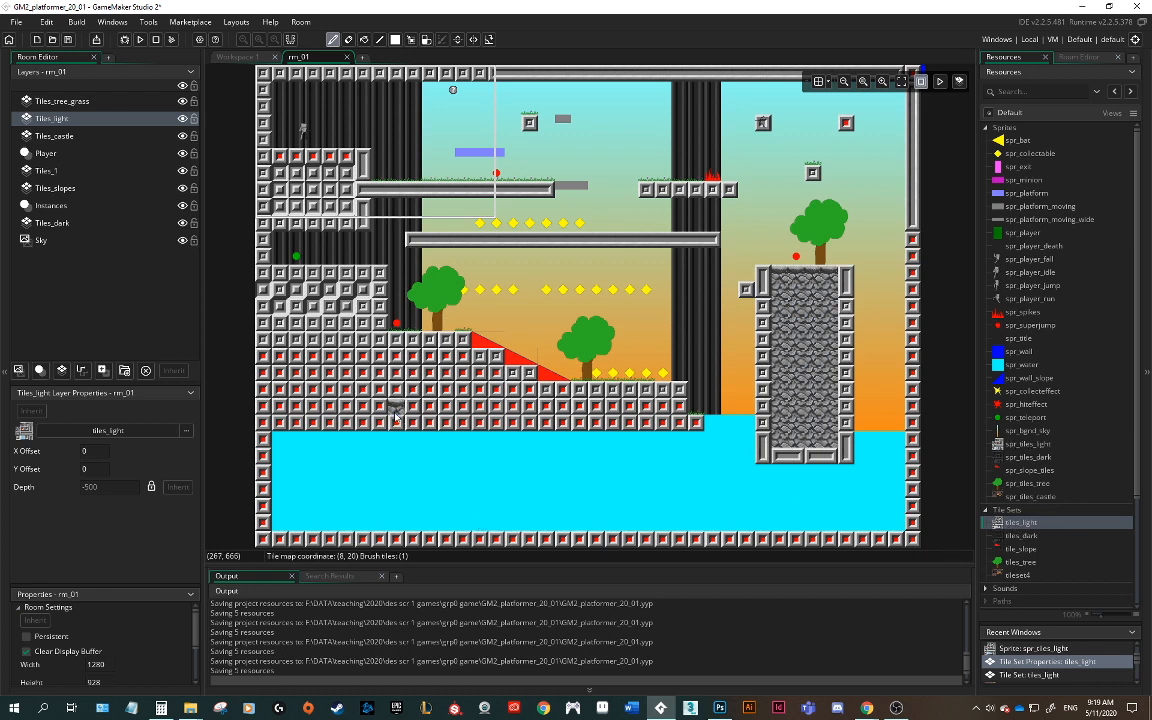
click(1080, 57)
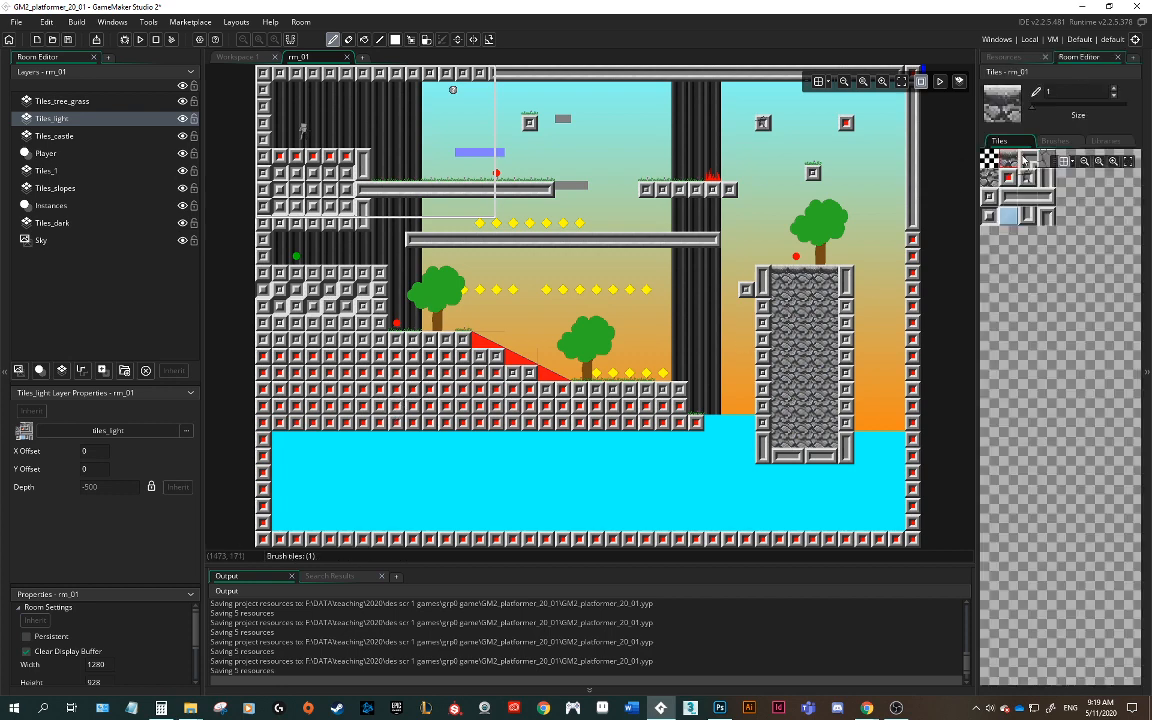
click(1026, 161)
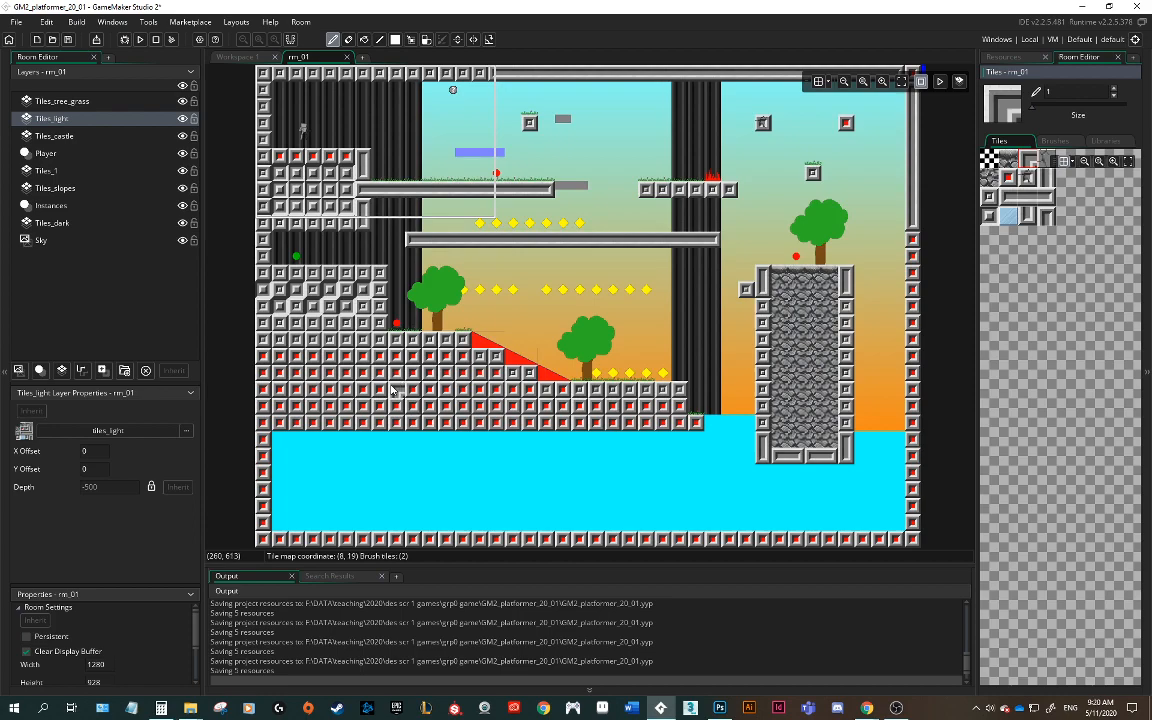
ctrl+scroll(391, 390, up, 3)
middle_drag(391, 390, 698, 359)
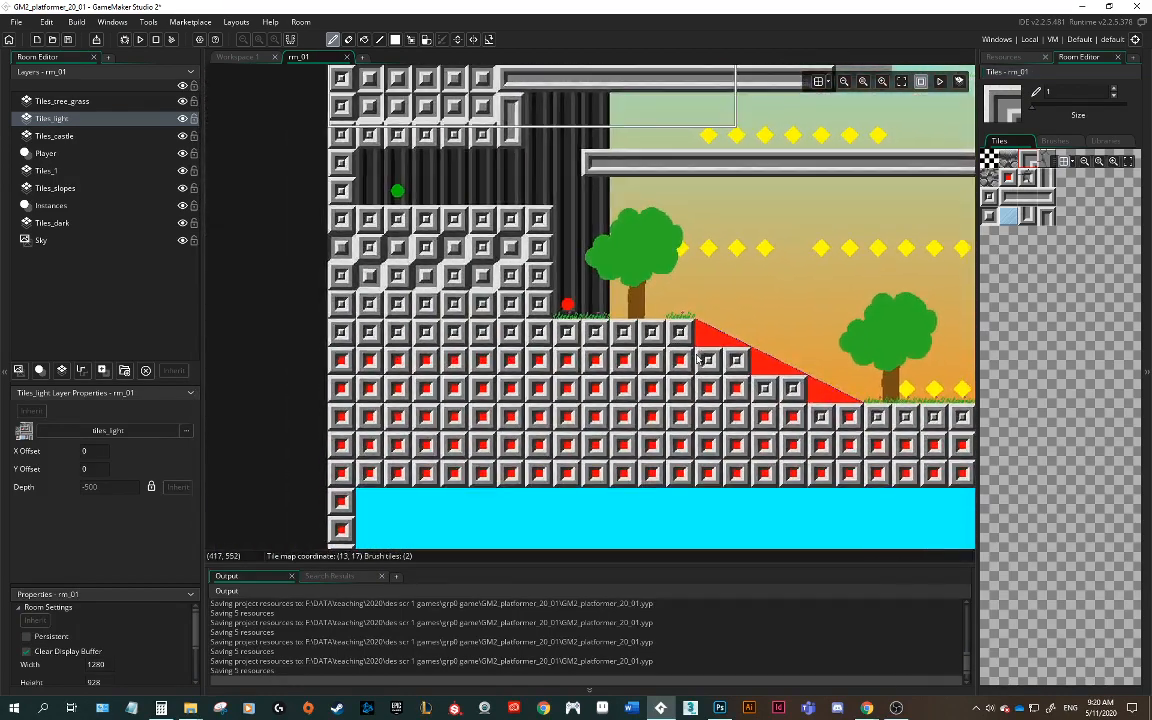
click(438, 418)
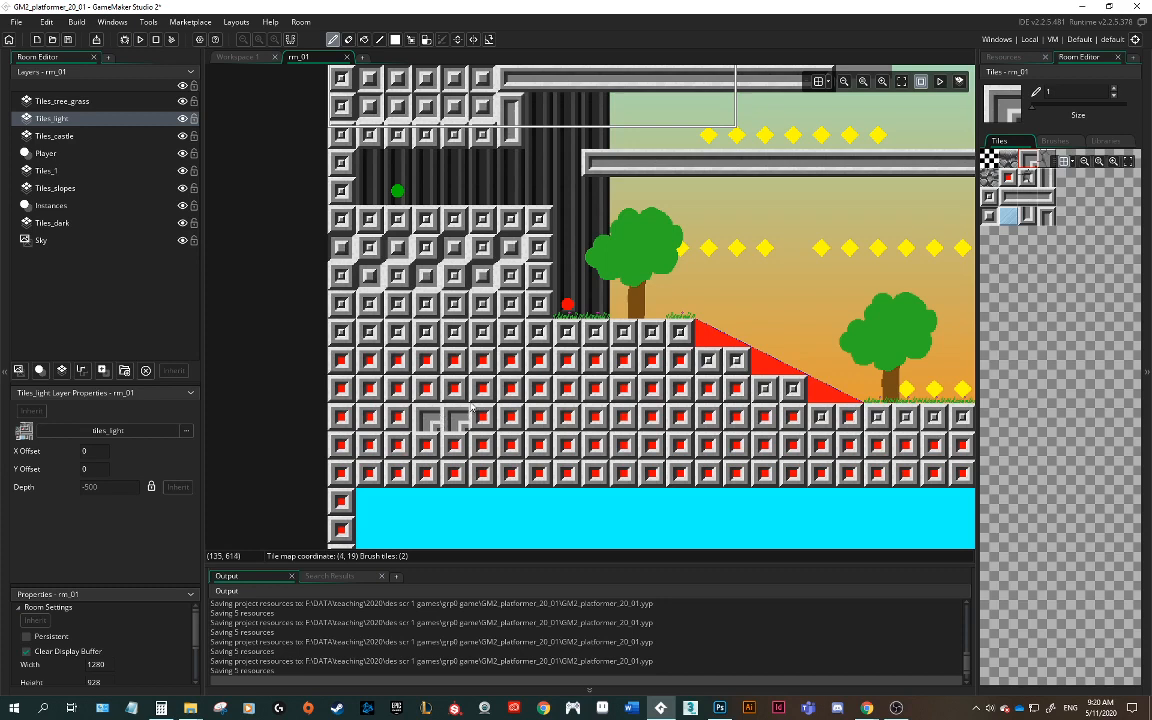
click(1035, 201)
drag(455, 425, 481, 424)
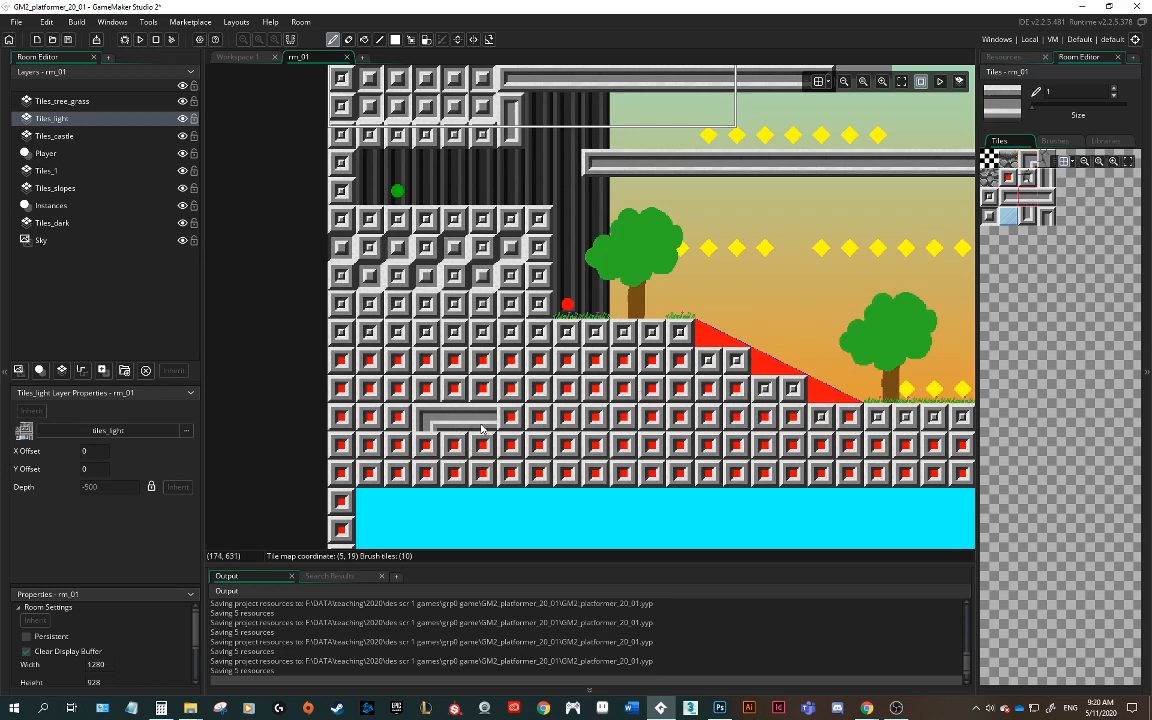
Step: Add vertical and corner light tiles to the bar to form a framed structure in the floor
click(1043, 177)
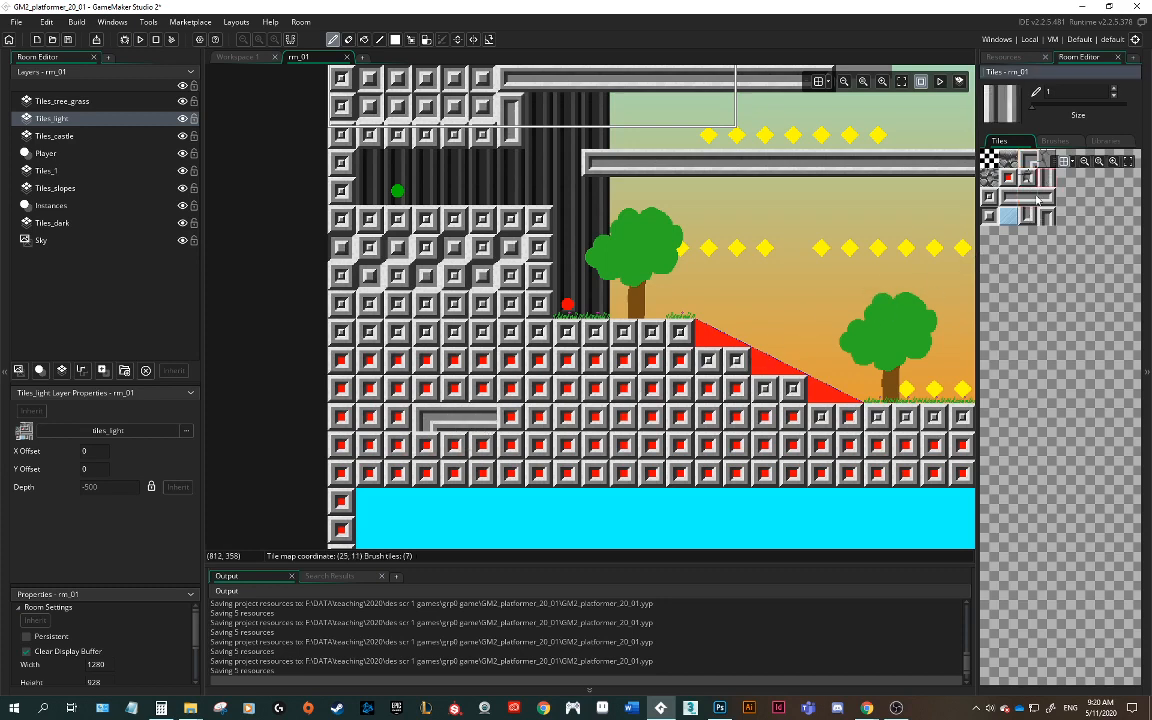
drag(427, 451, 424, 473)
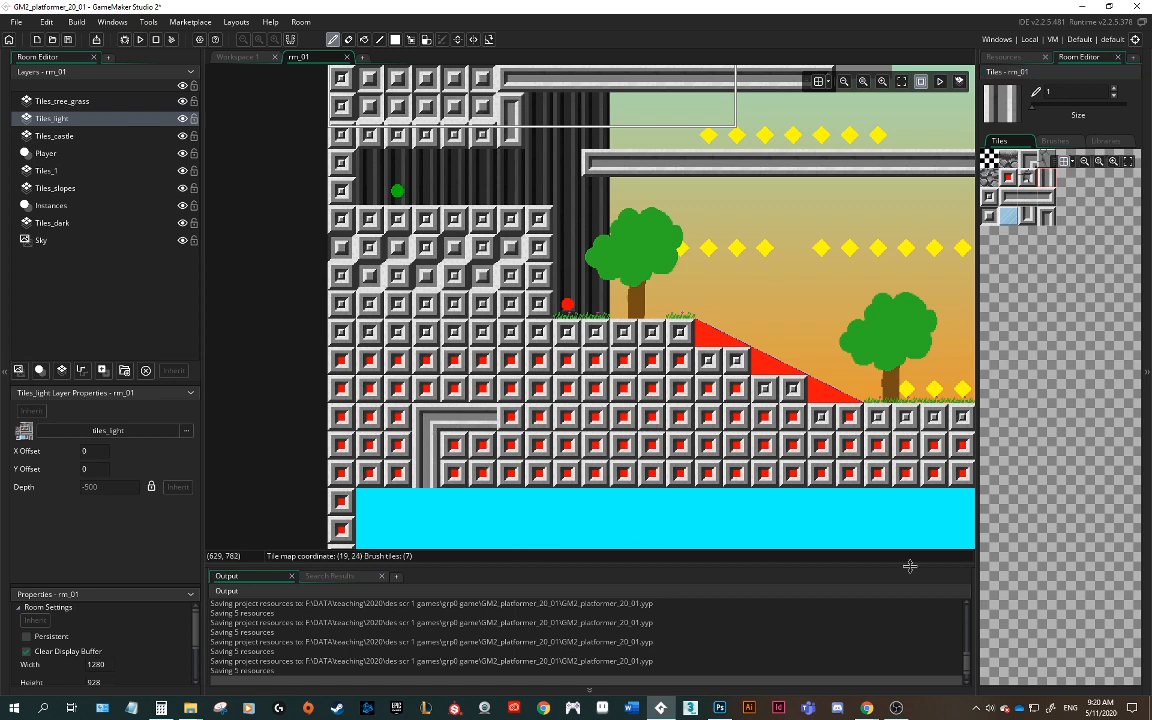
click(996, 192)
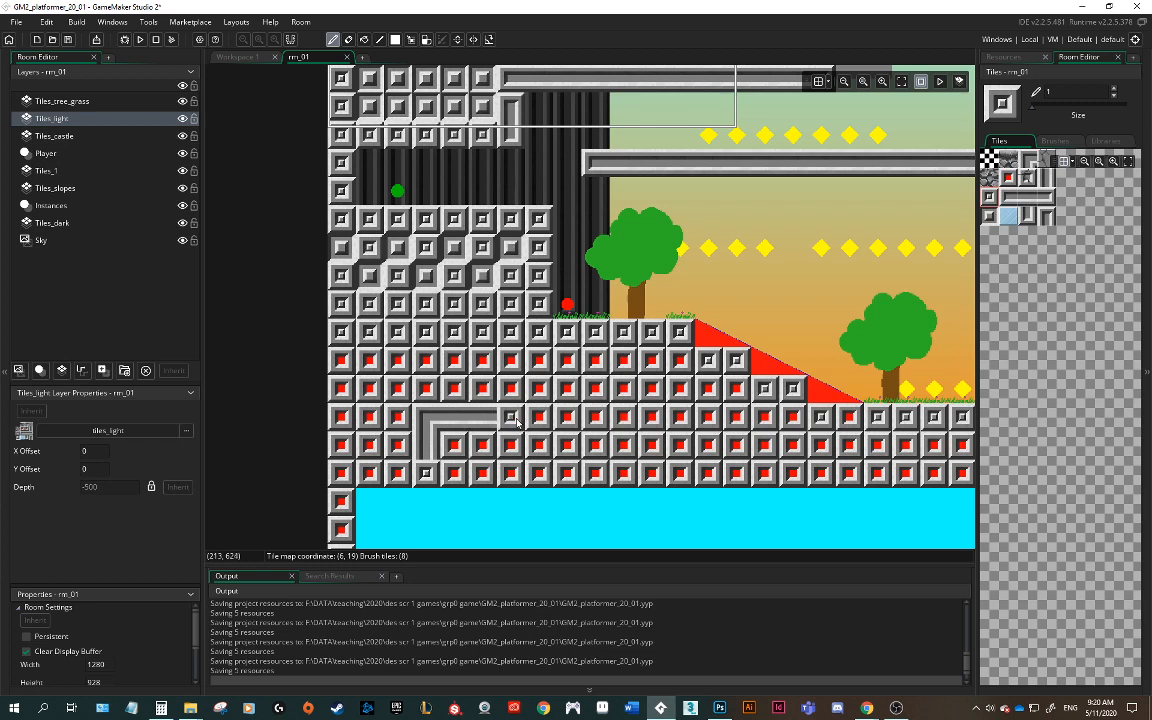
click(1027, 215)
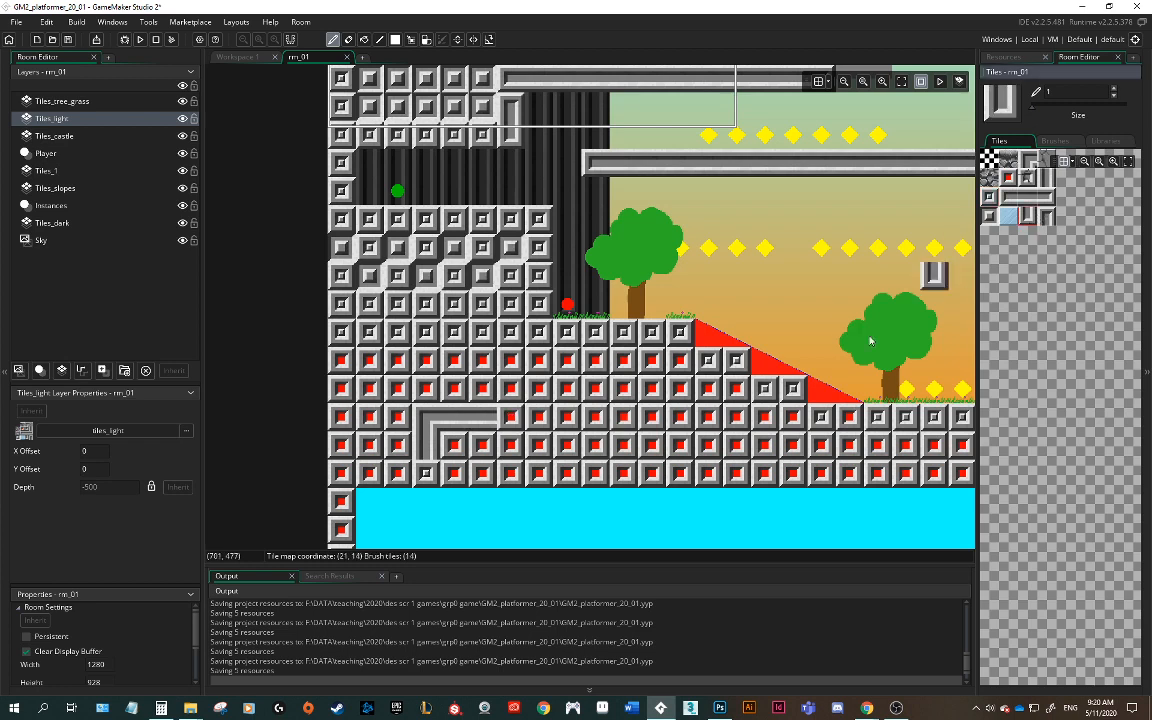
click(1052, 199)
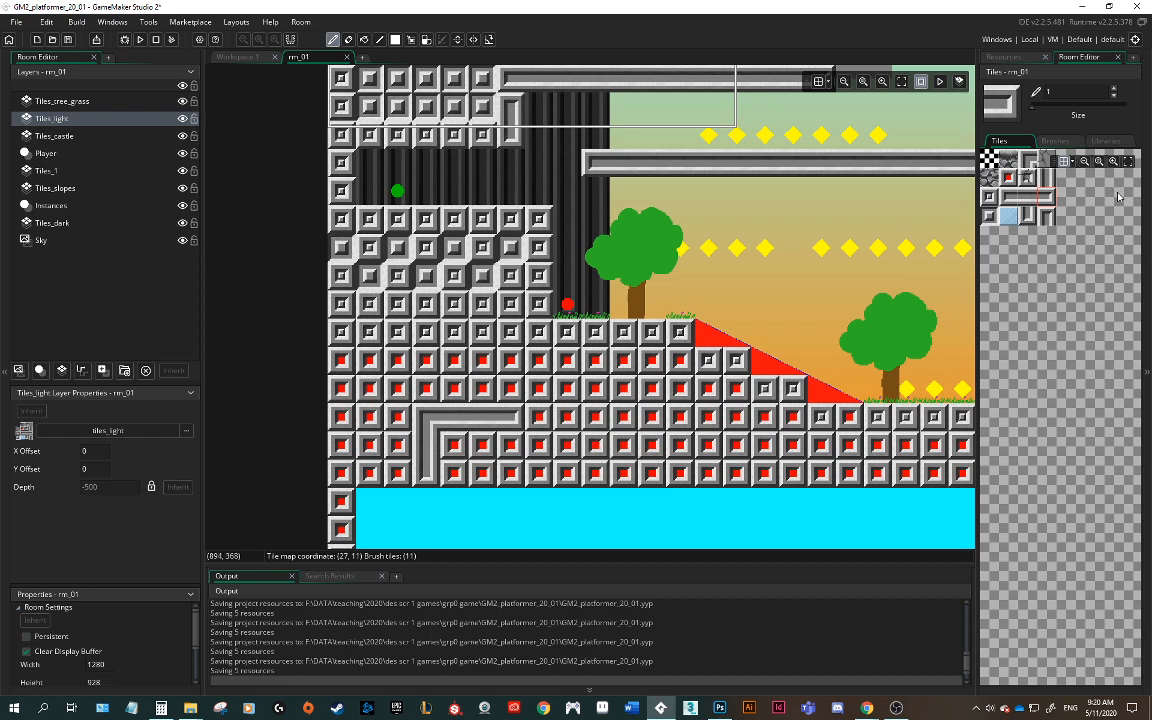
Step: In Photoshop, widen the tileset canvas to 160 pixels anchored left and draw a red scribble down the new column
click(720, 708)
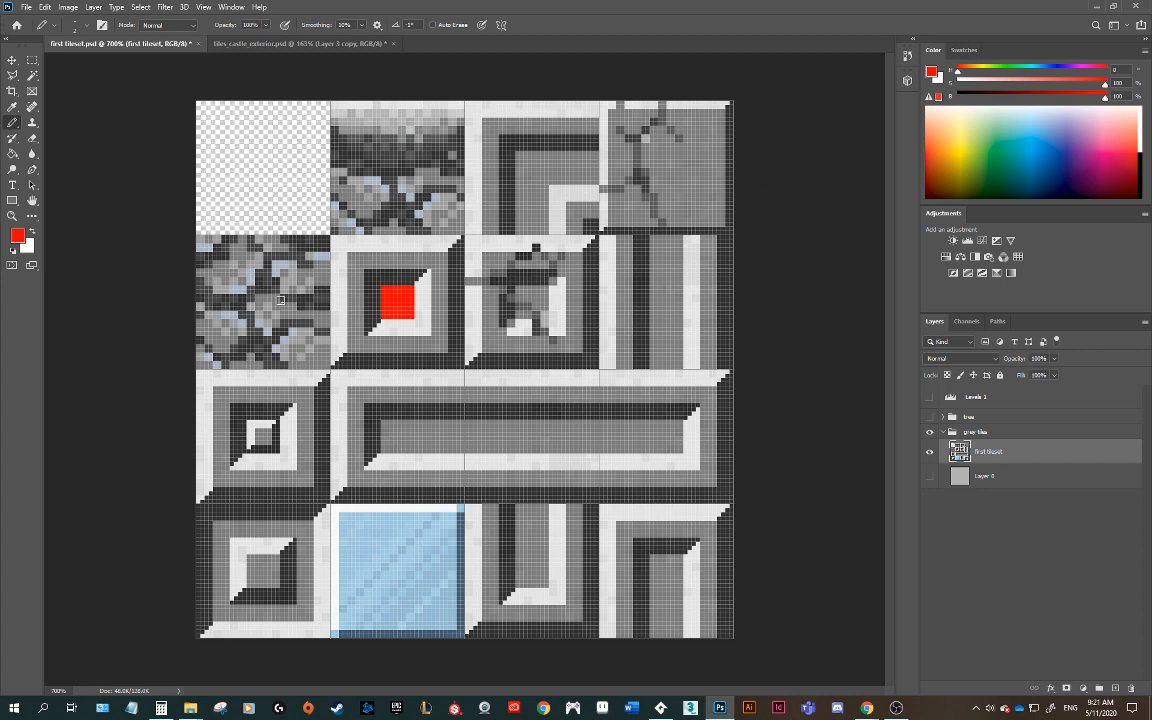
click(68, 7)
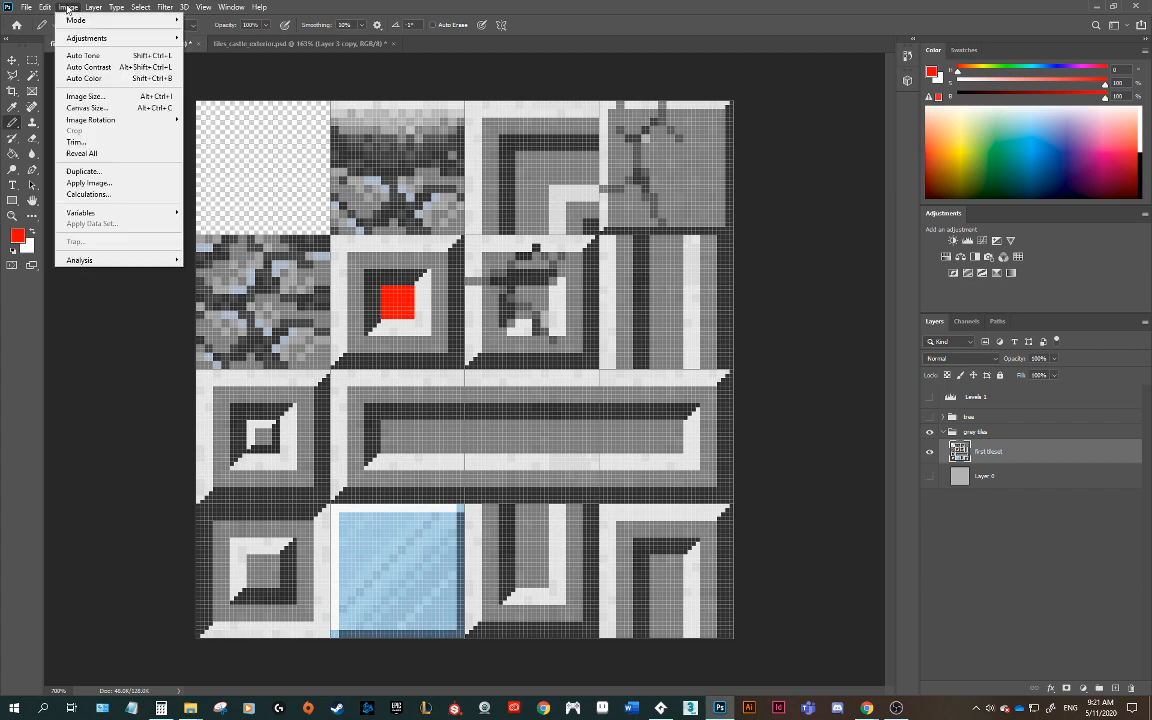
click(88, 108)
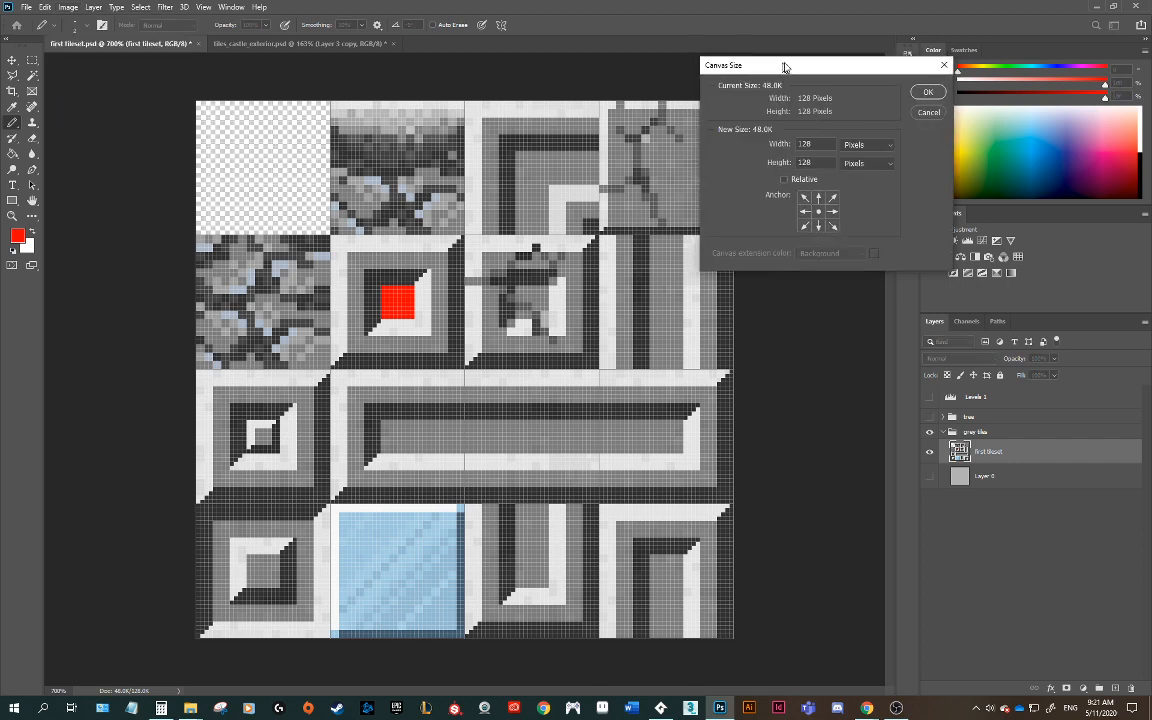
drag(784, 67, 824, 52)
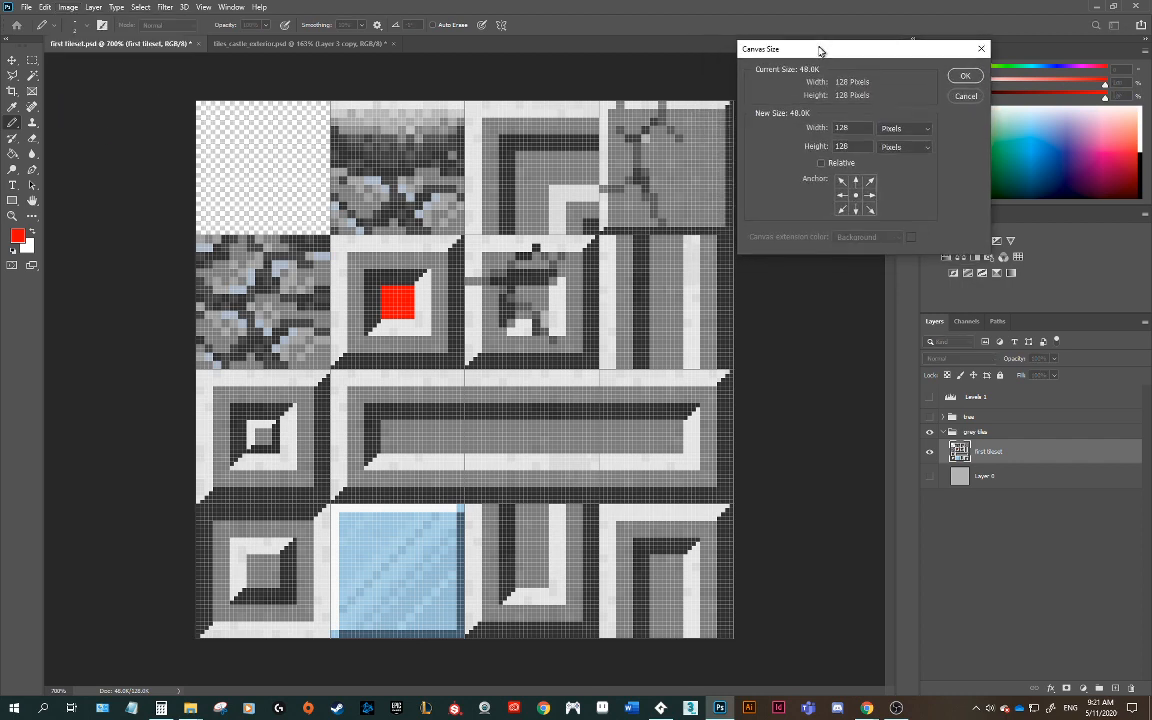
click(840, 196)
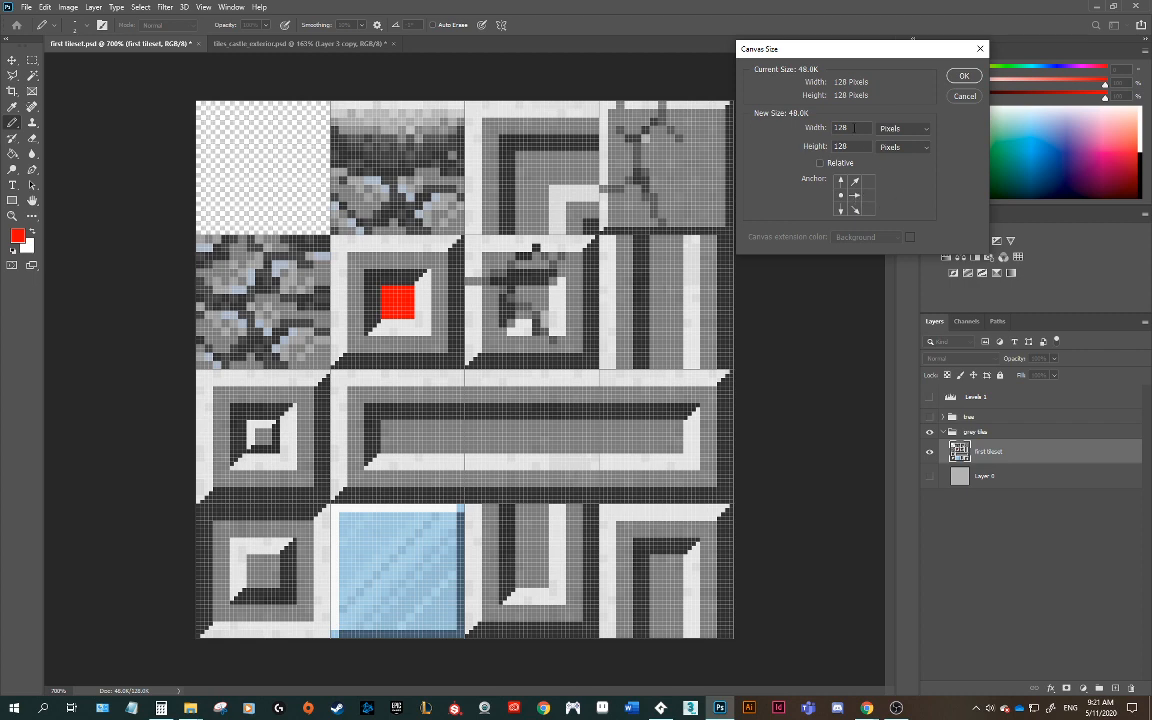
double_click(852, 127)
text(160)
key(Return)
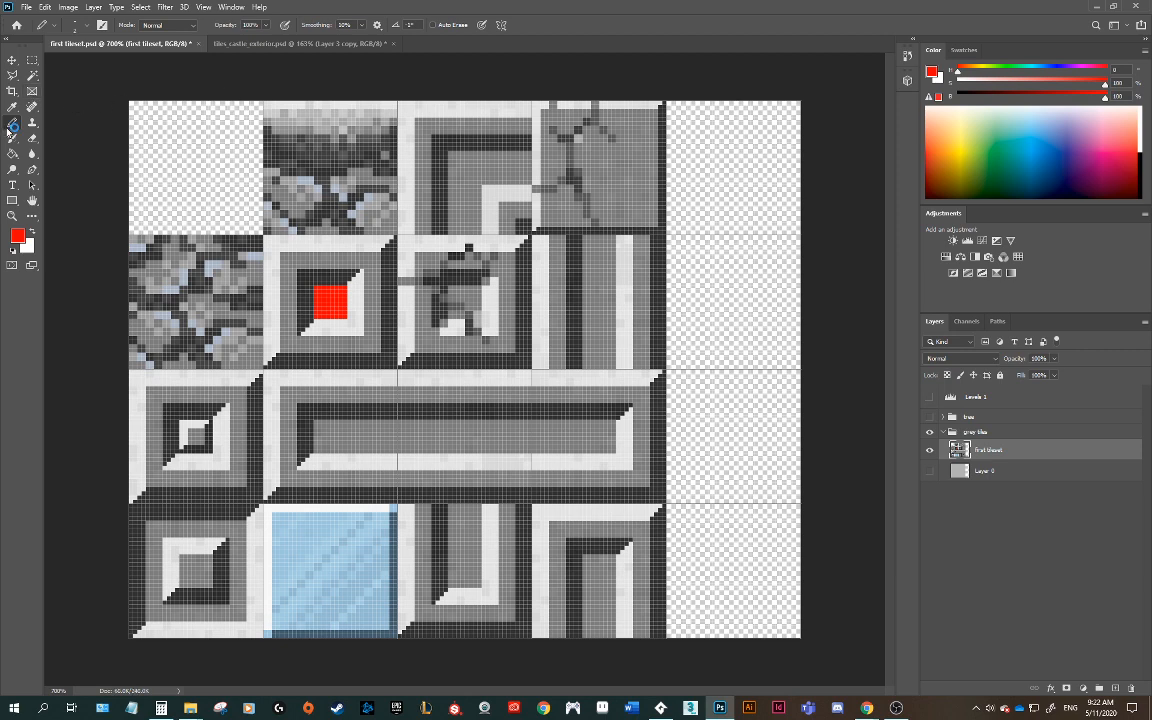
mouse_move(733, 178)
mouse_down()
mouse_move(718, 300)
mouse_move(730, 545)
mouse_up()
Step: Quick-export the tileset as PNG under the name first tileset_3.png
click(27, 7)
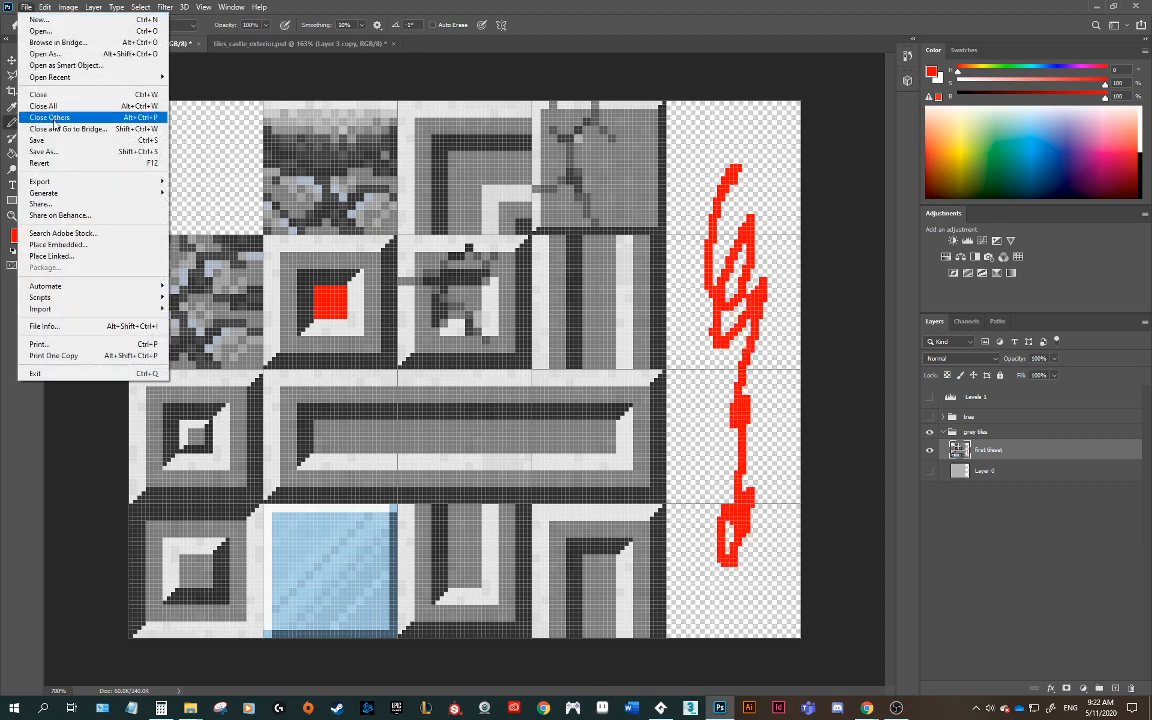
mouse_move(45, 181)
click(205, 177)
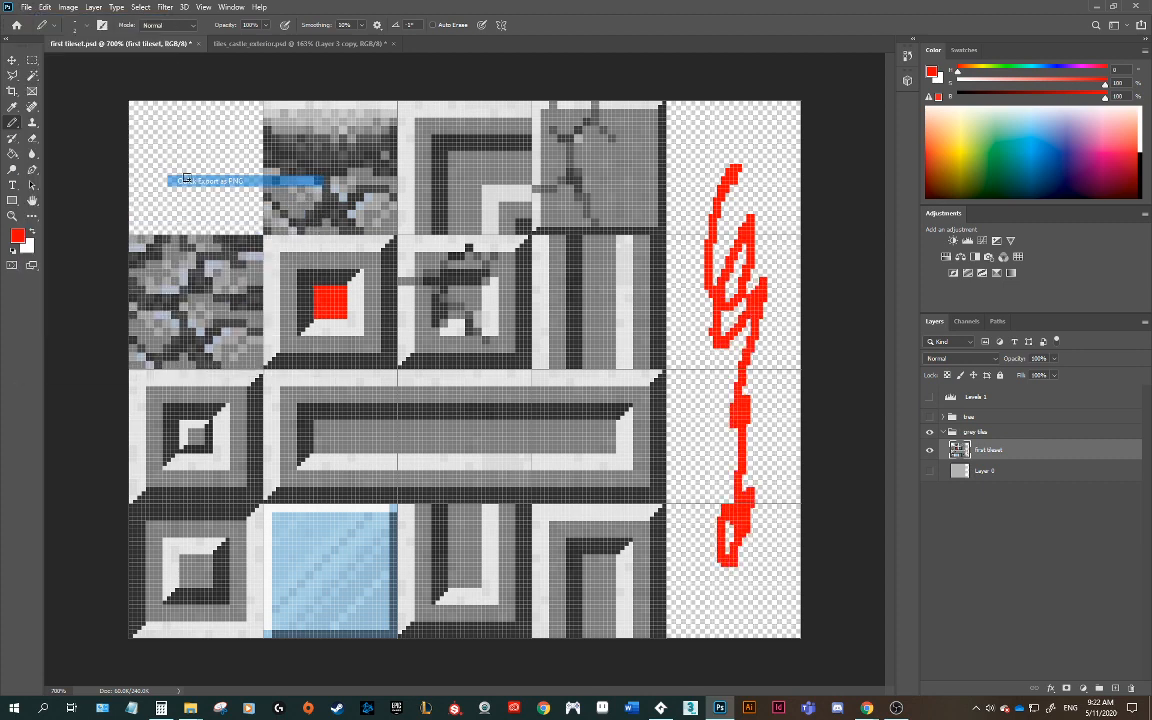
click(442, 305)
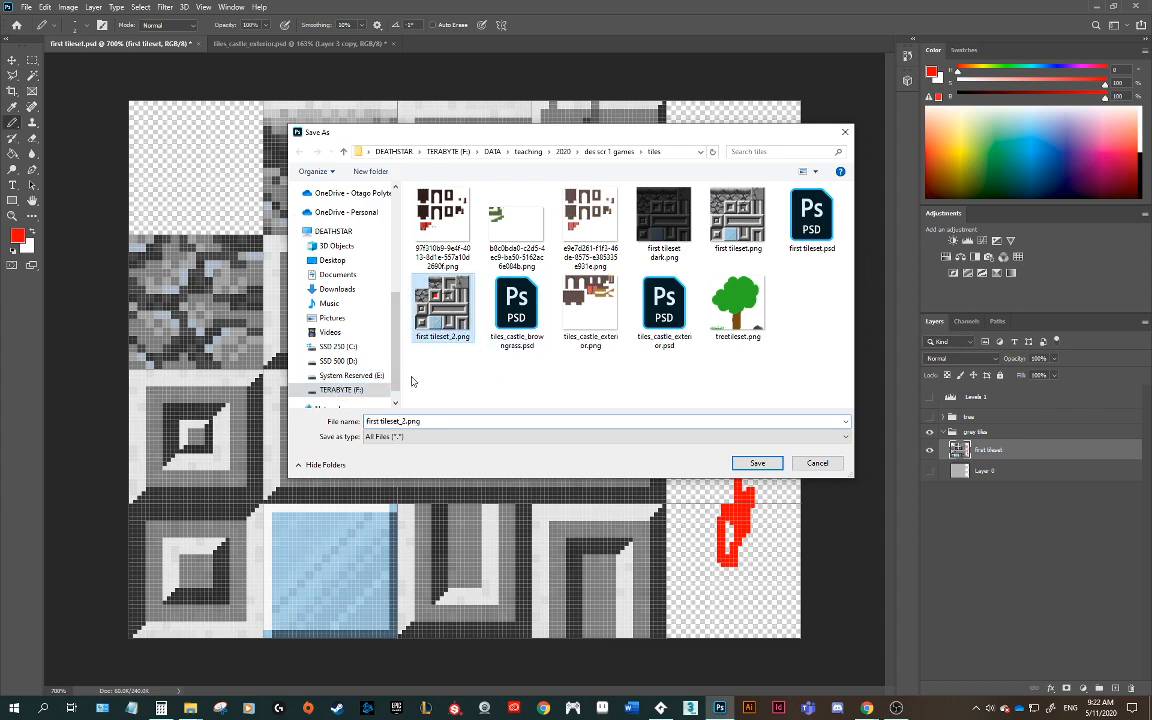
click(406, 422)
click(406, 422)
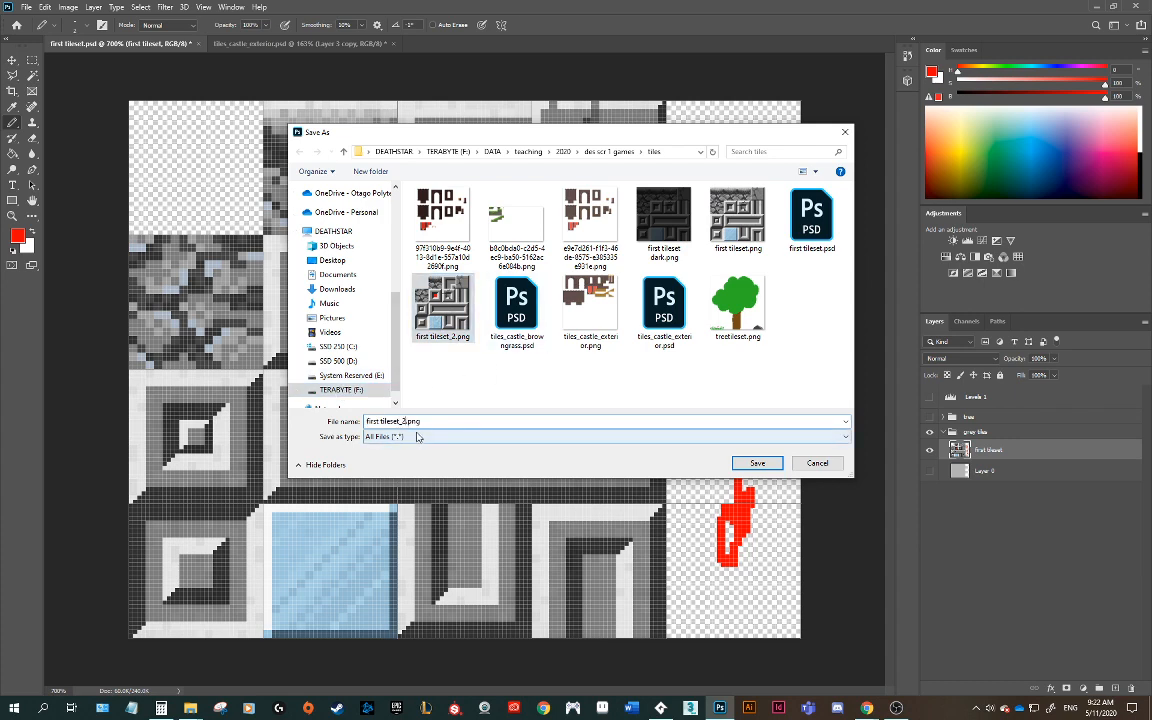
key(BackSpace)
text(3)
key(Return)
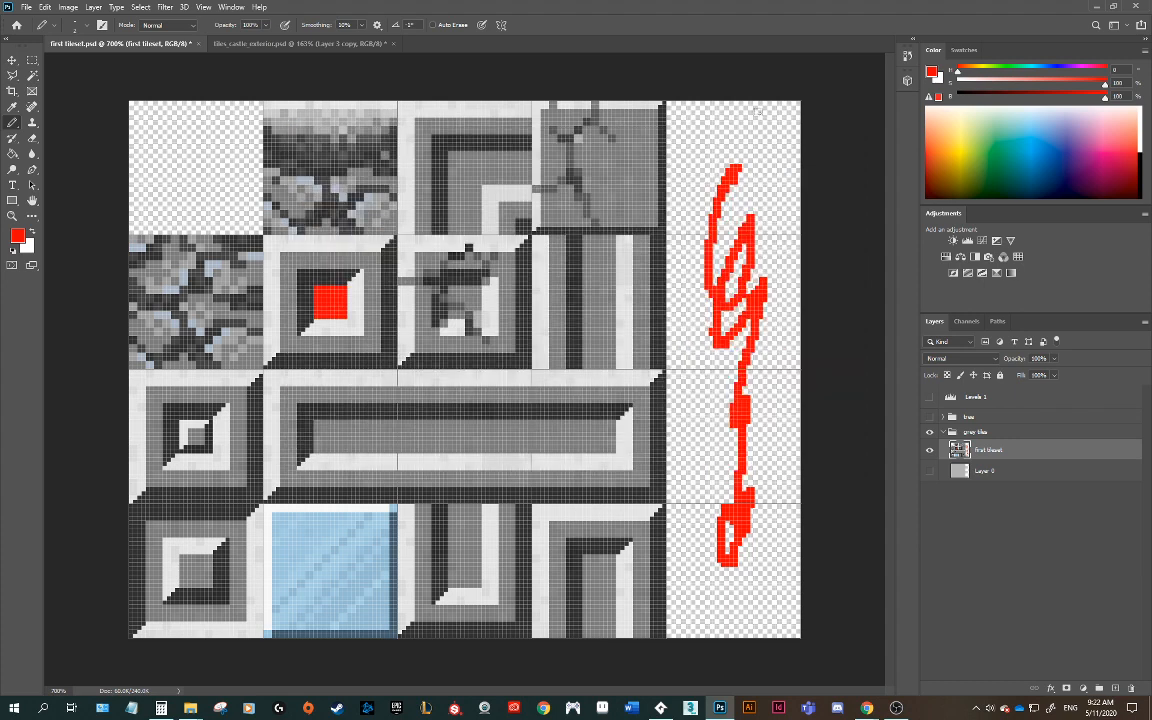
Step: In GameMaker, re-import first tileset_3.png into the spr_tiles_light sprite
click(661, 707)
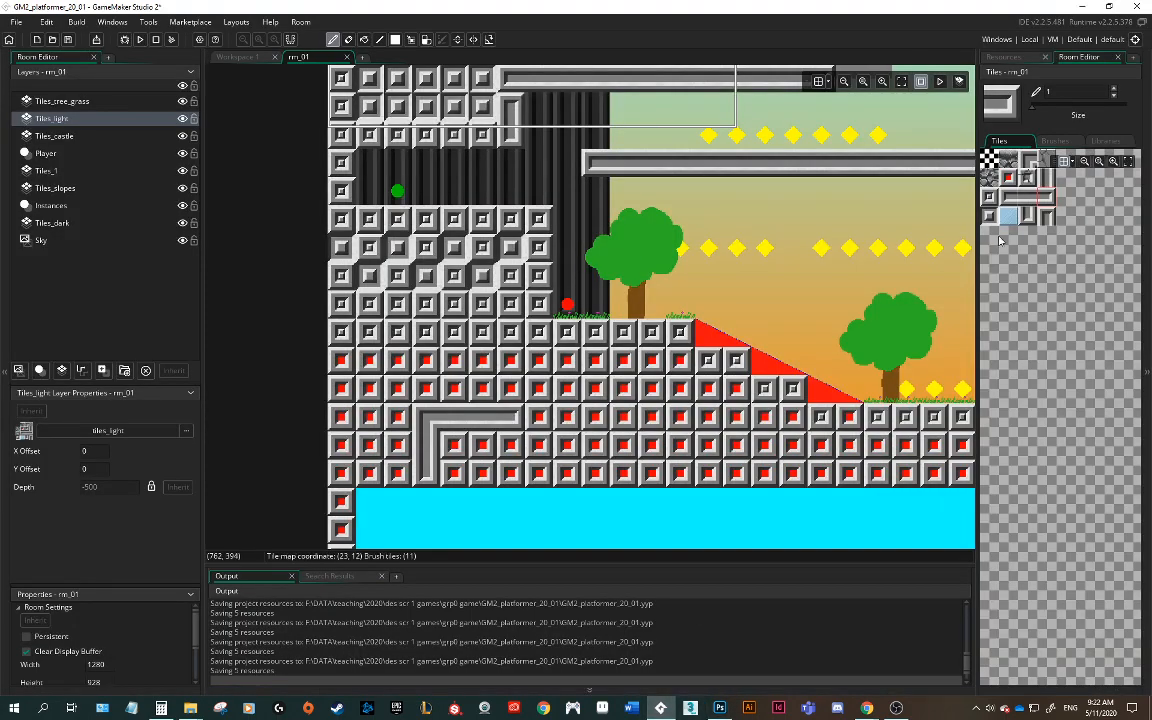
click(1012, 57)
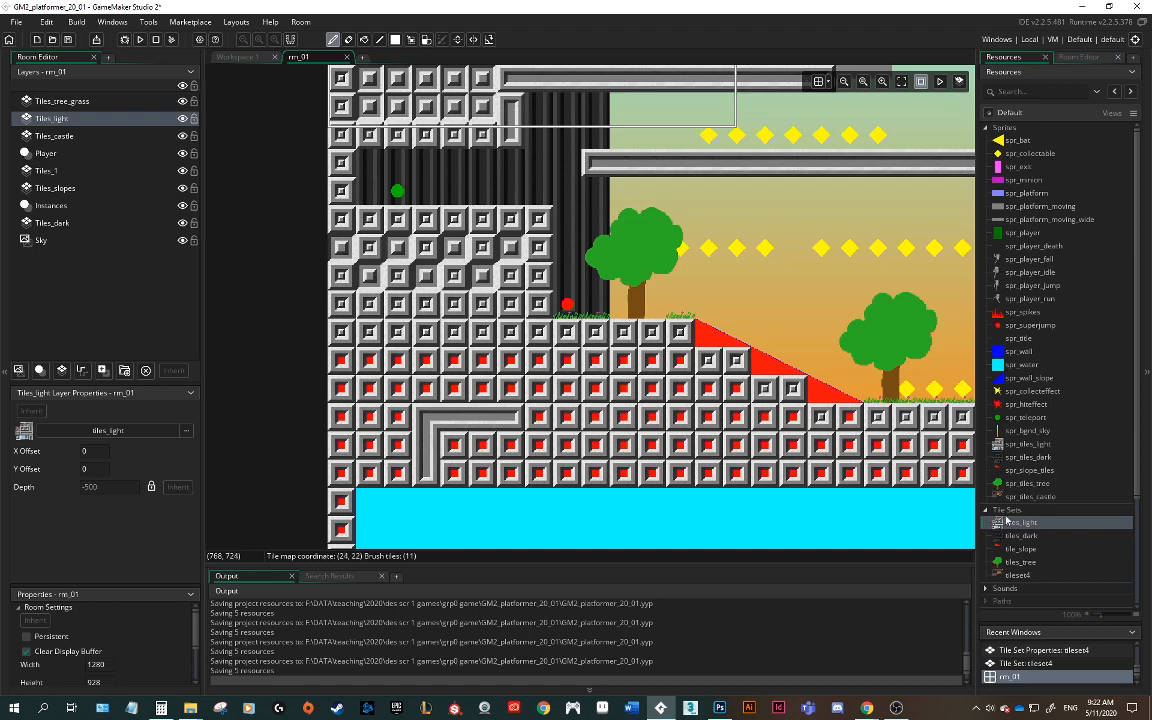
click(1011, 447)
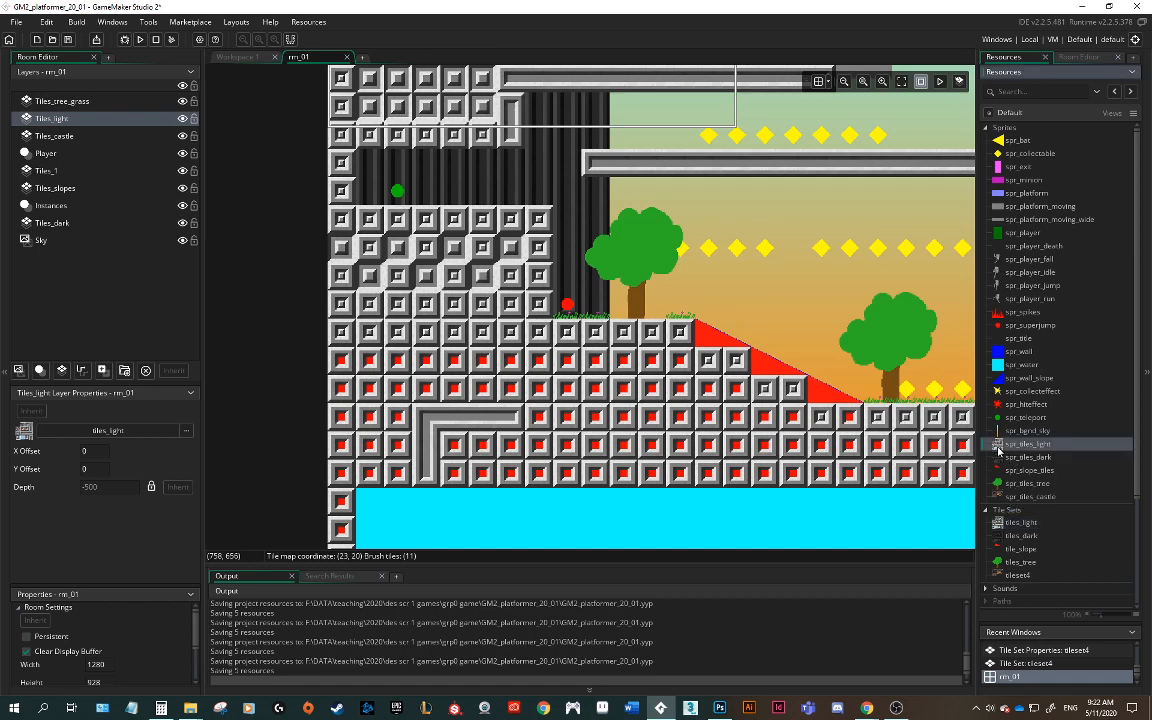
double_click(998, 451)
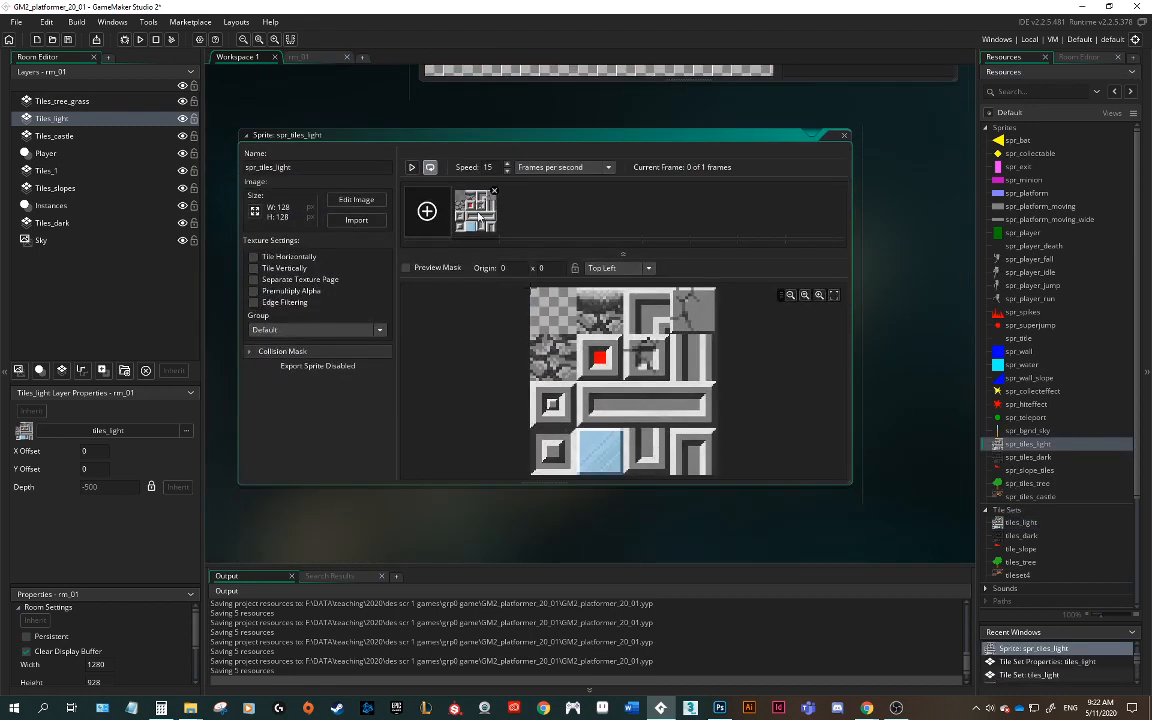
click(356, 220)
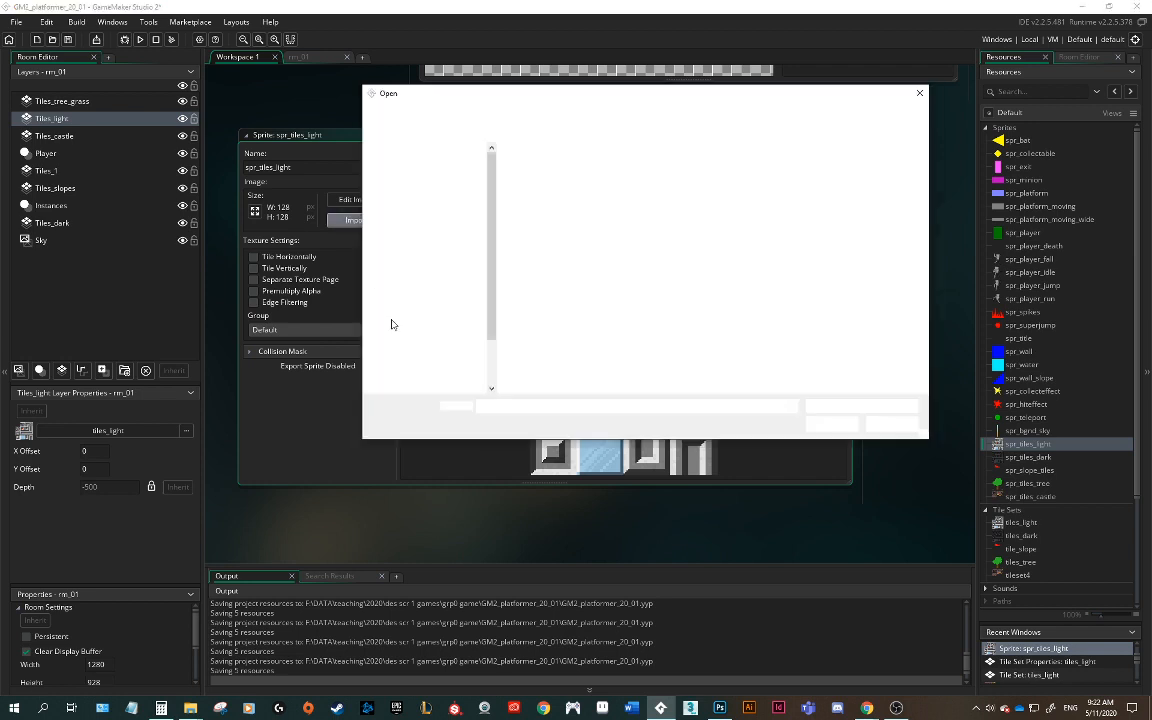
click(531, 278)
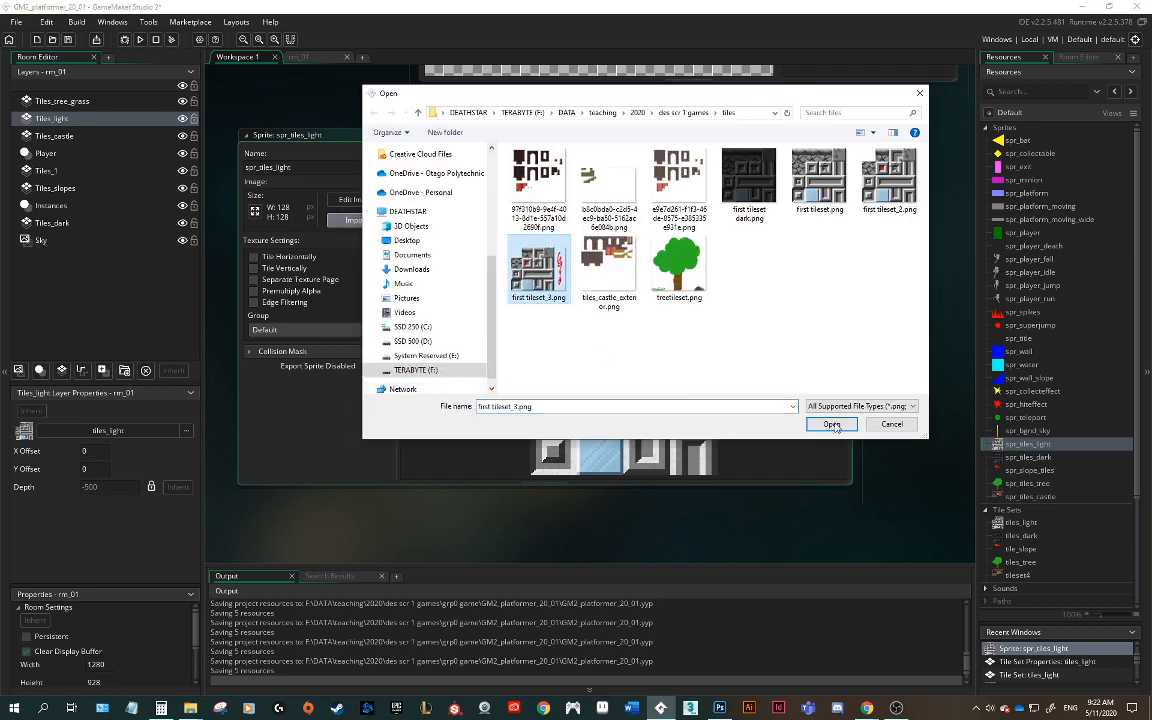
click(832, 425)
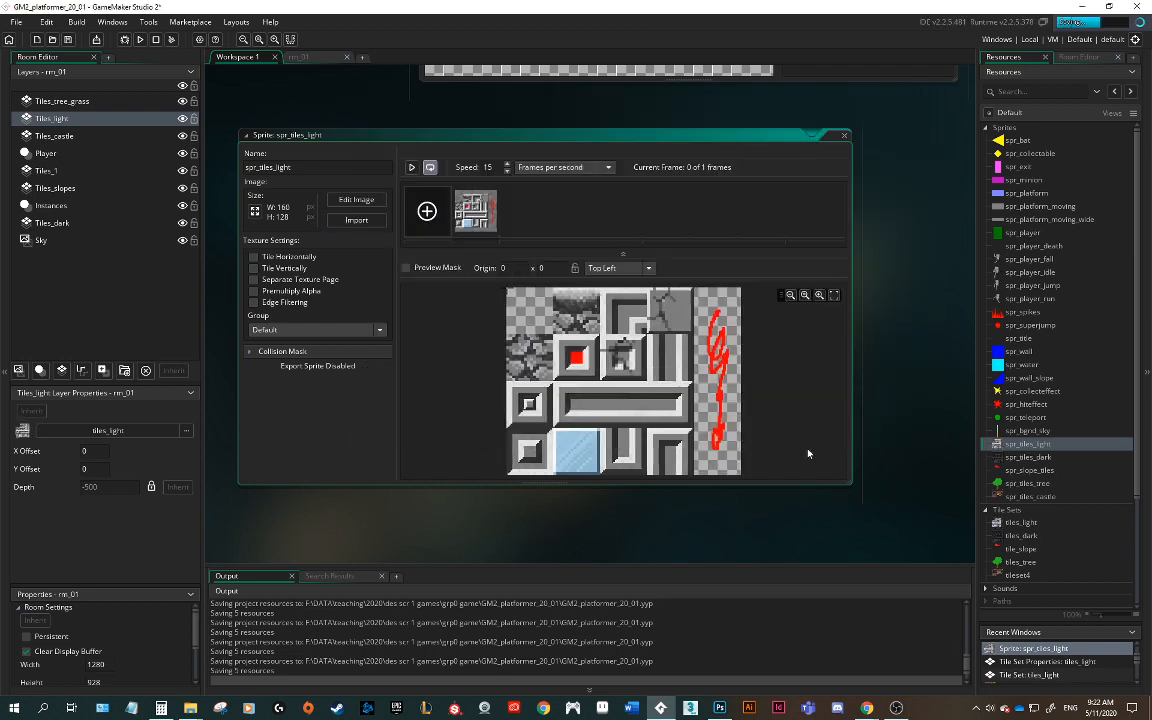
Step: Open the tiles_light tile set, then review the updated tiles across the whole room
double_click(1000, 524)
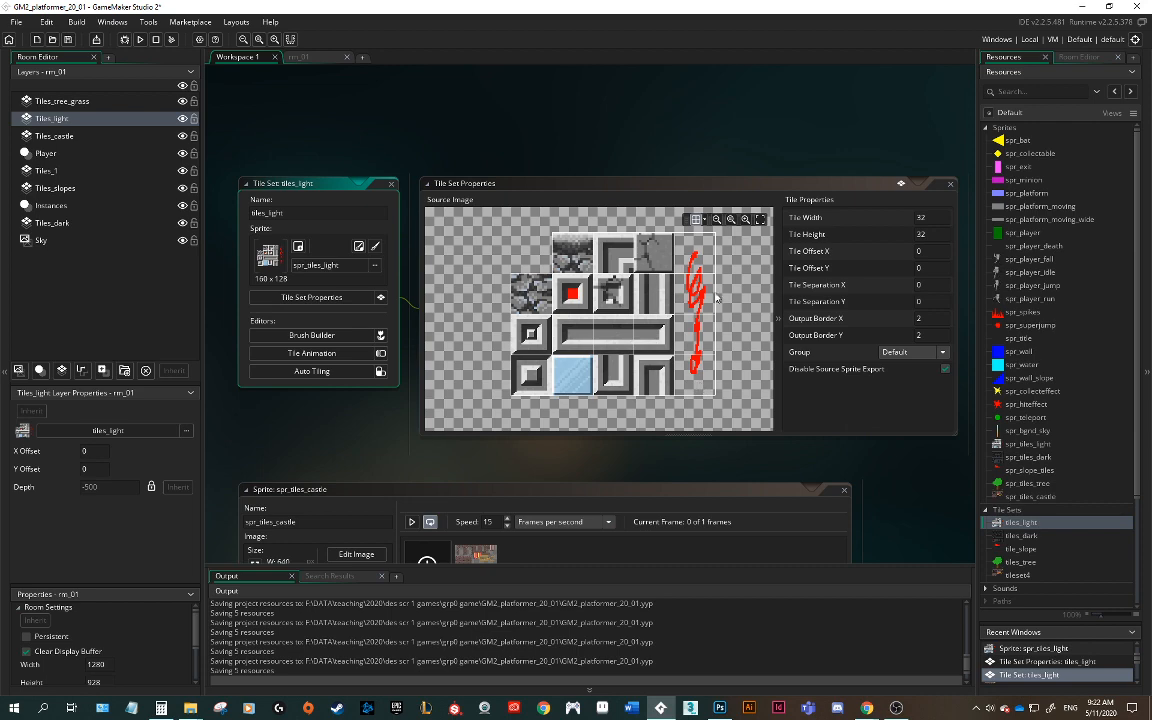
click(311, 60)
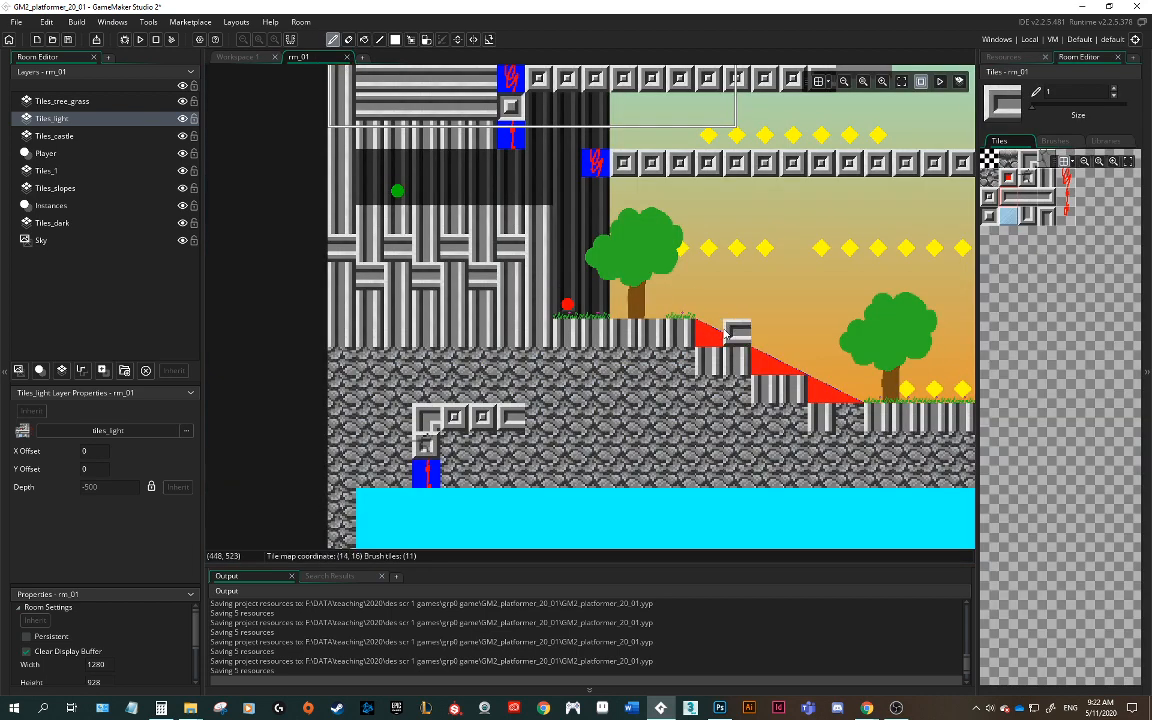
scroll(725, 326, down, 3)
scroll(725, 326, up, 3)
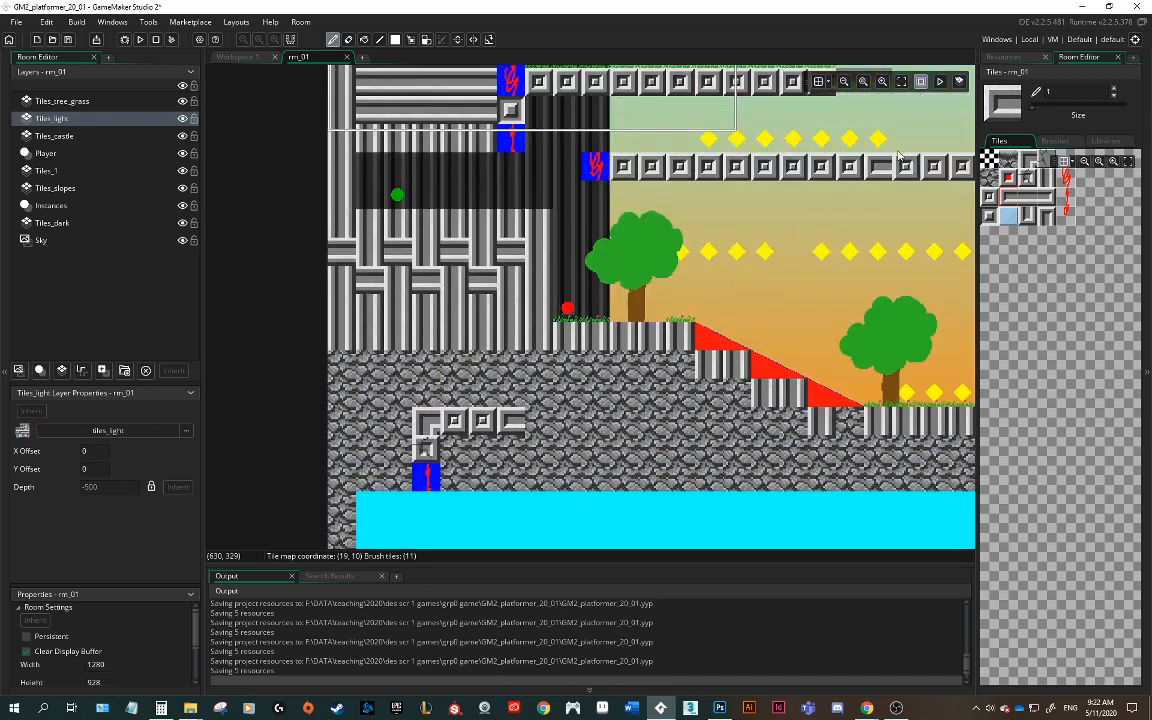
click(901, 81)
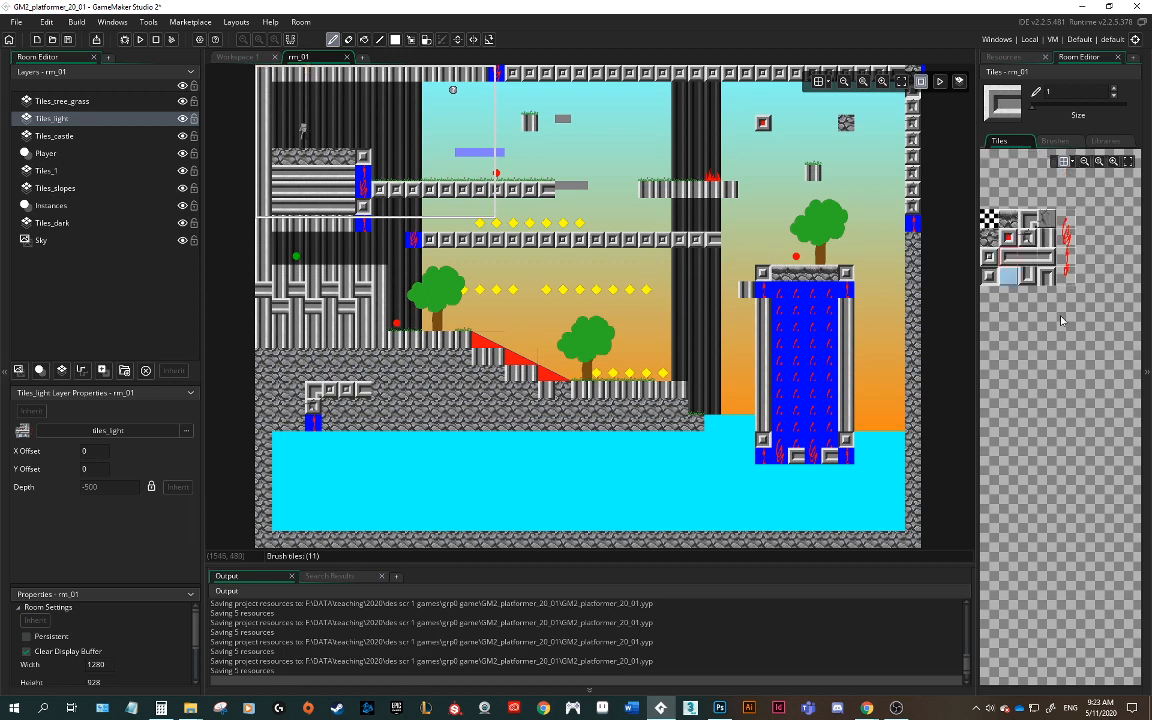
Step: Enlarge the tile palette panel and pick the red scribble tile from the updated tiles_light palette
ctrl+scroll(1064, 305, up, 3)
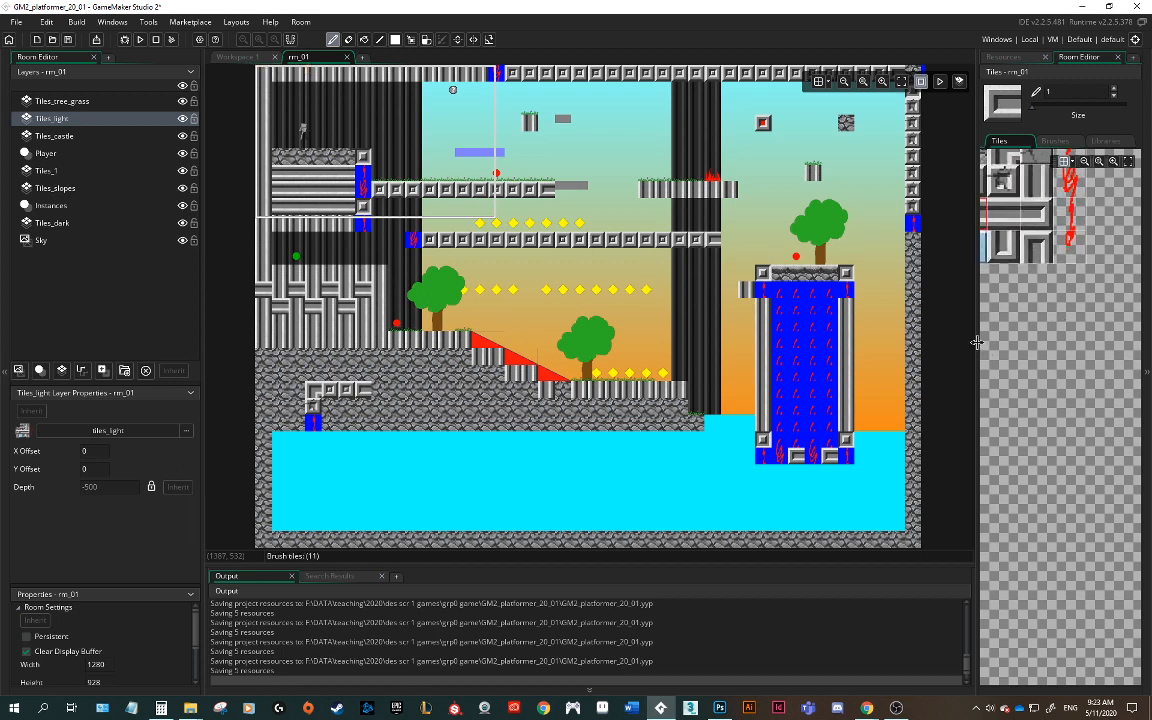
drag(977, 334, 830, 334)
middle_drag(1023, 390, 1050, 420)
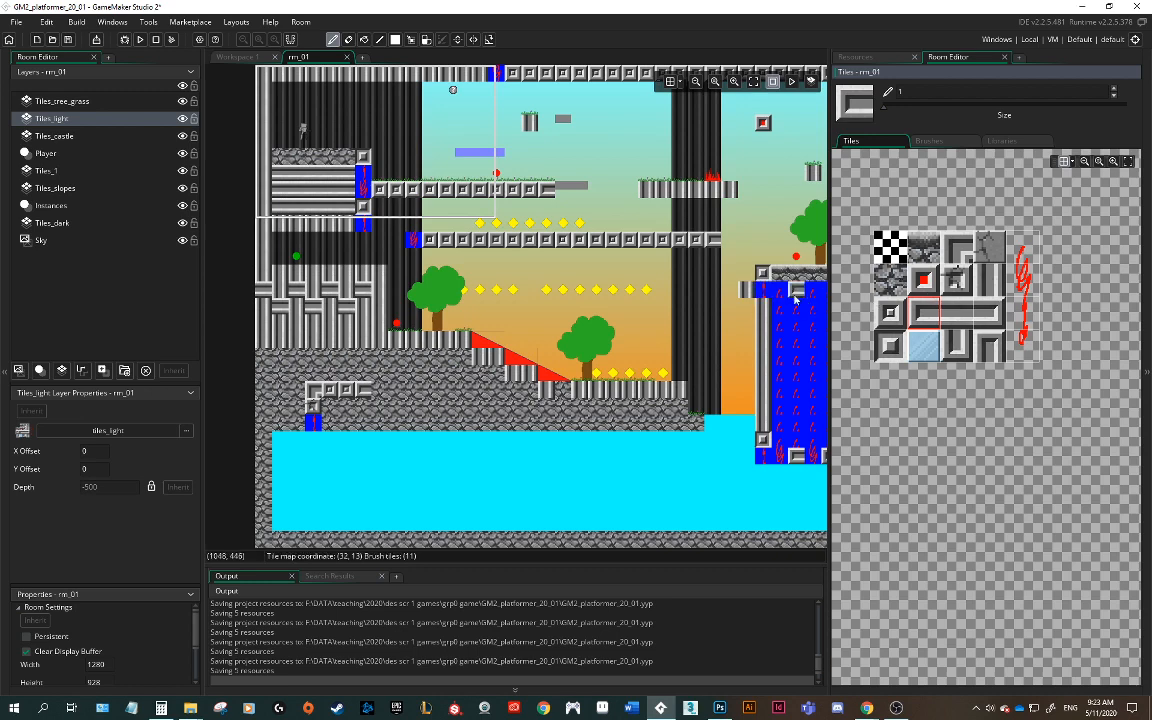
middle_drag(786, 303, 626, 308)
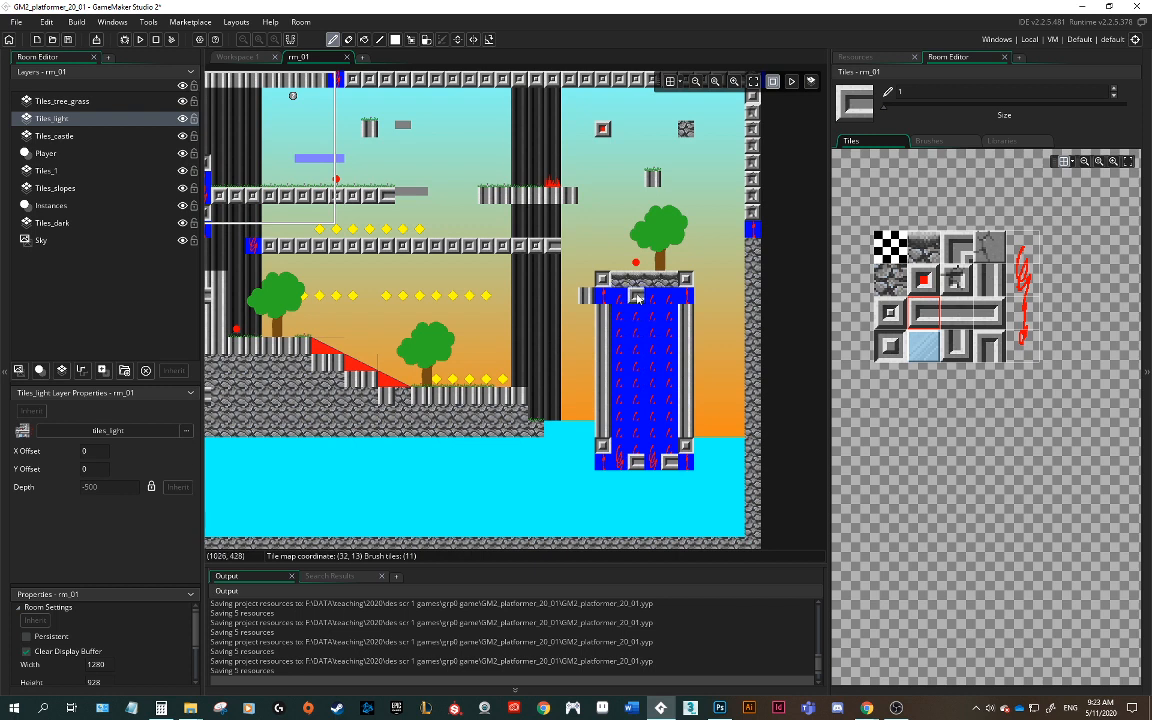
click(1023, 257)
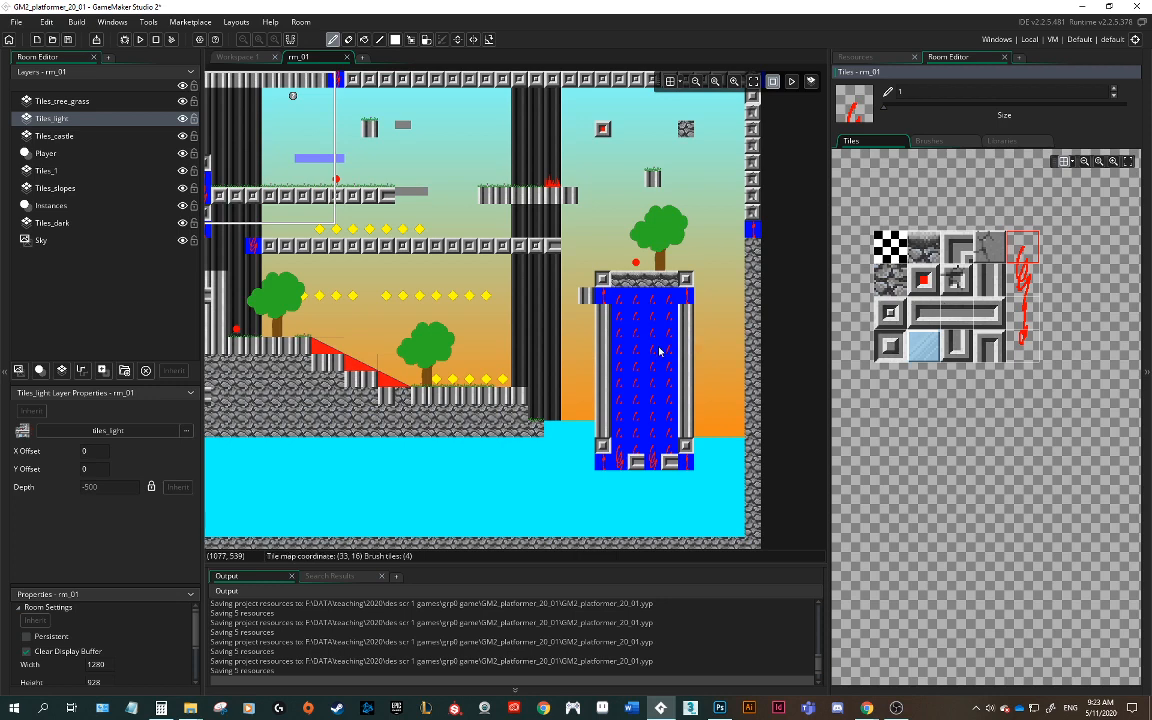
middle_drag(440, 307, 649, 406)
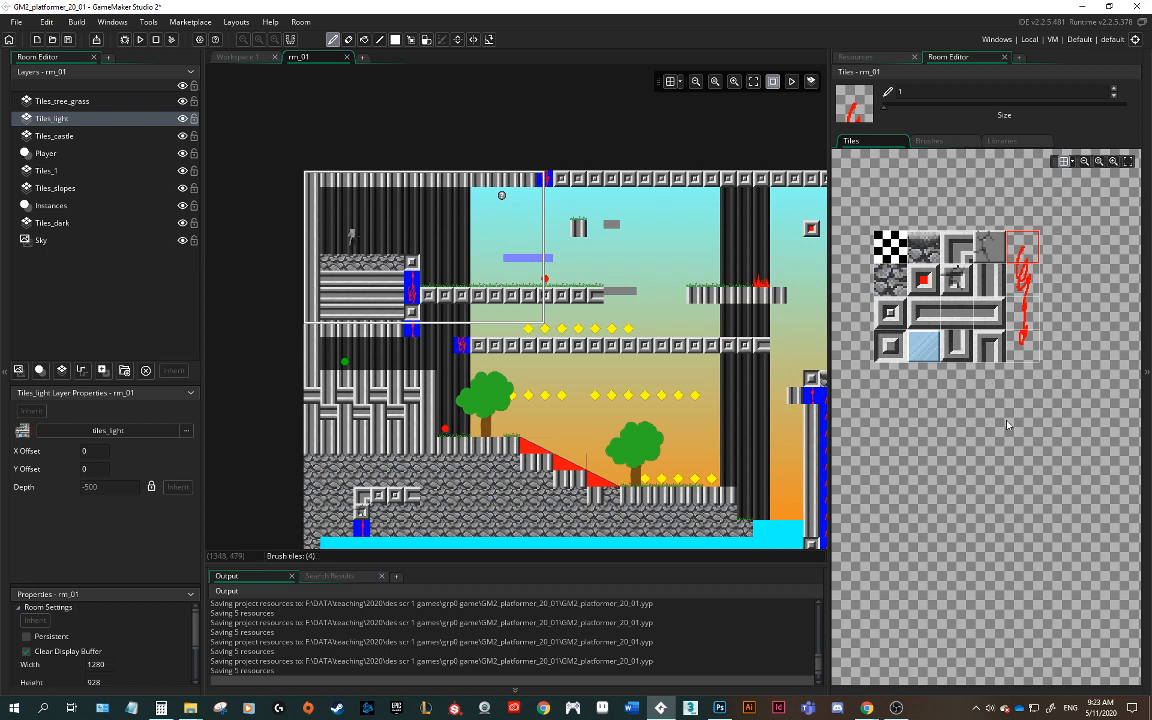
middle_drag(940, 377, 926, 273)
middle_drag(896, 171, 918, 289)
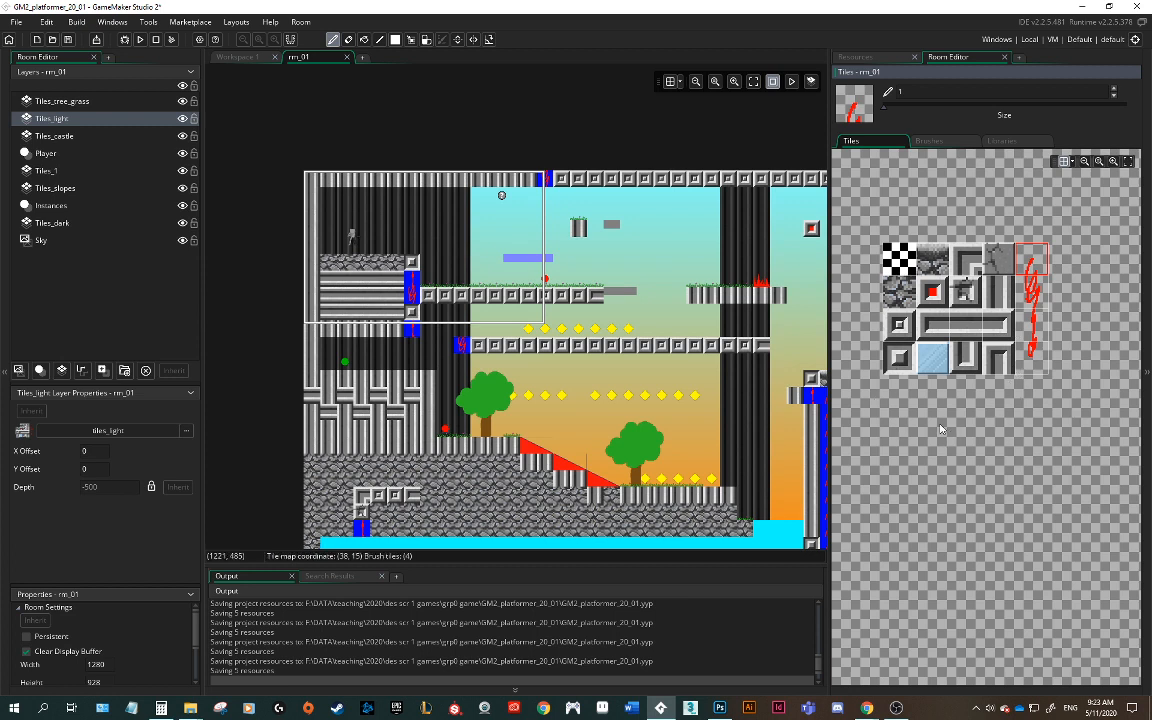
Step: In Photoshop, step back in History to the state before the canvas resize and deselect
click(720, 709)
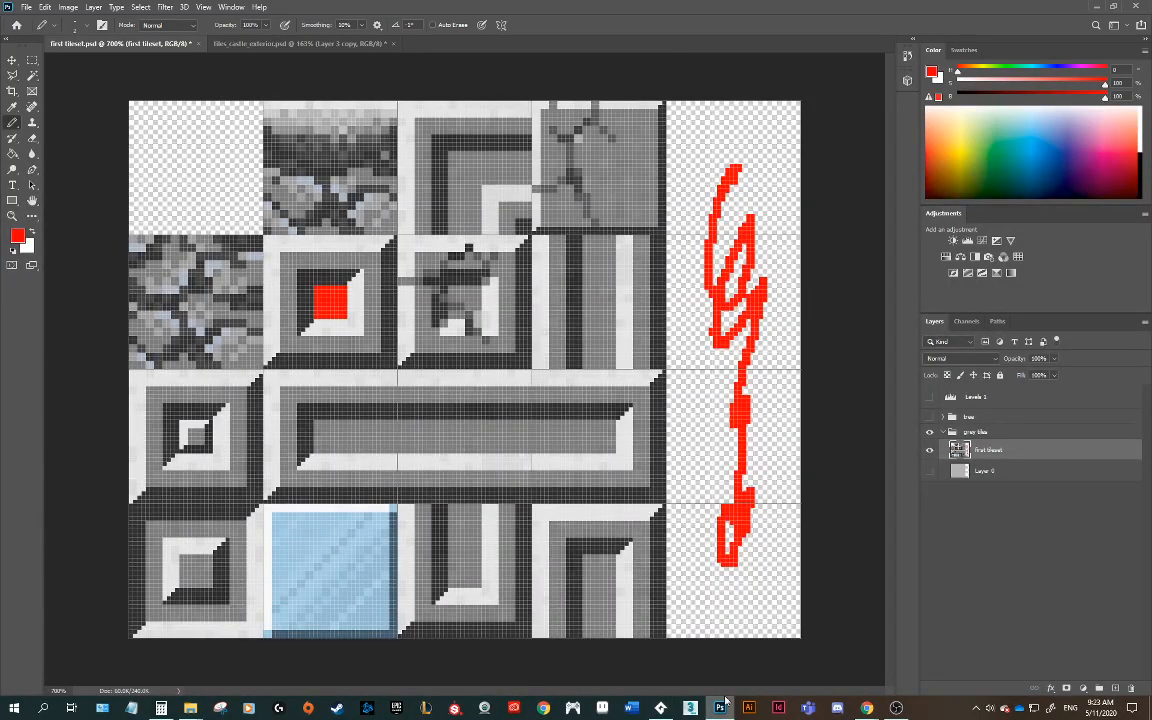
click(907, 55)
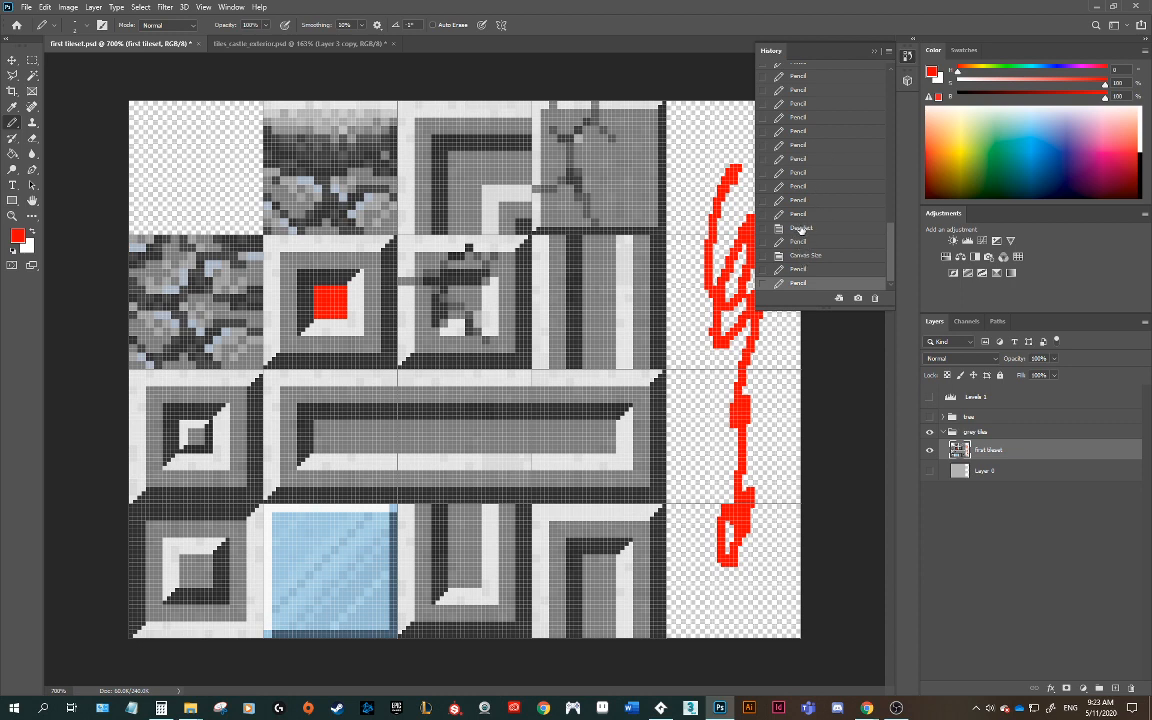
click(797, 214)
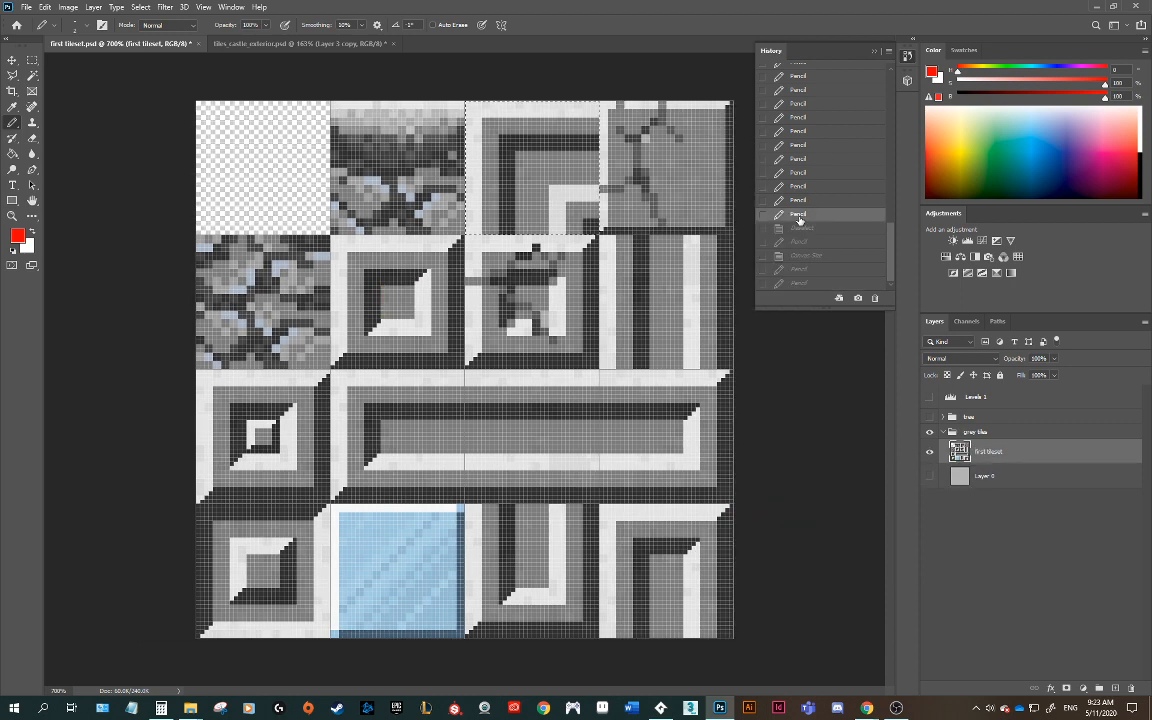
key(ctrl+d)
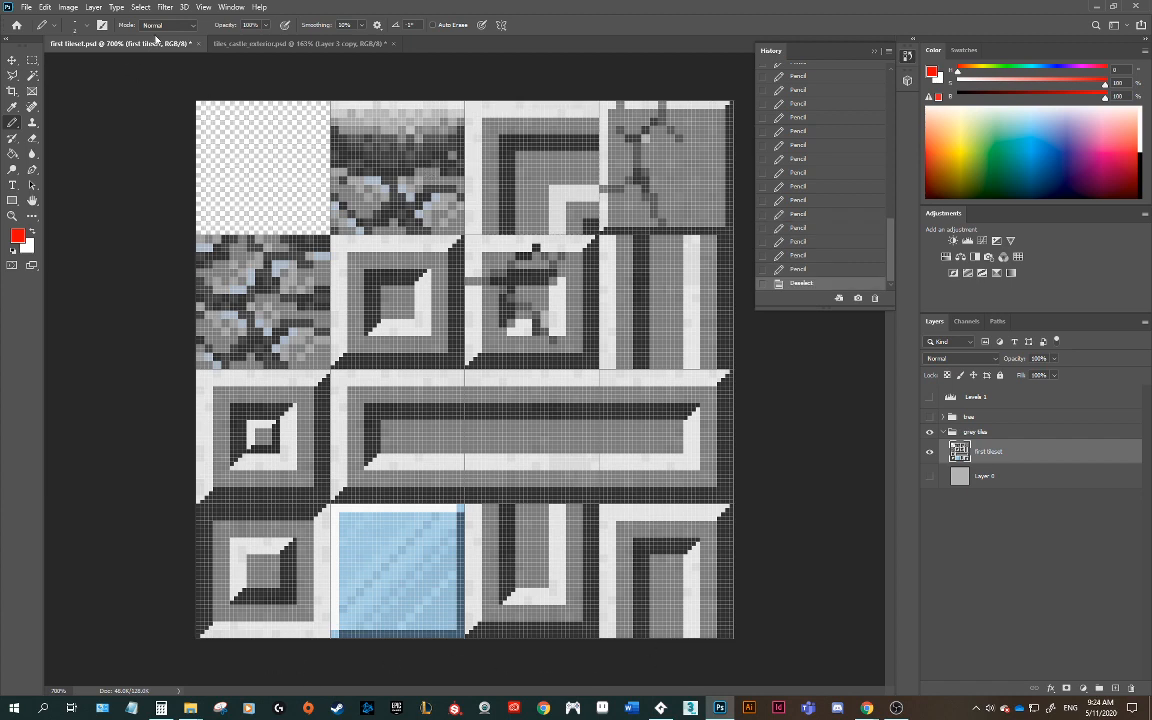
Step: Extend the canvas height to 160 pixels anchored at the top and draw a red scribble across the new row
click(68, 7)
click(90, 107)
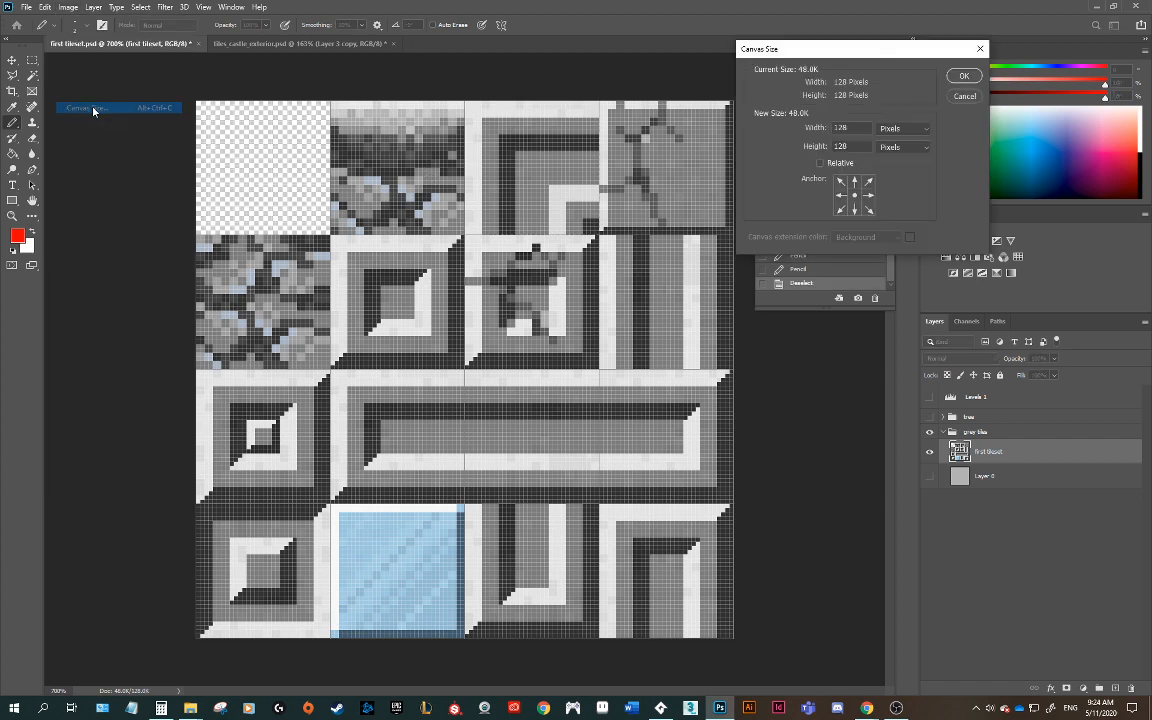
click(855, 181)
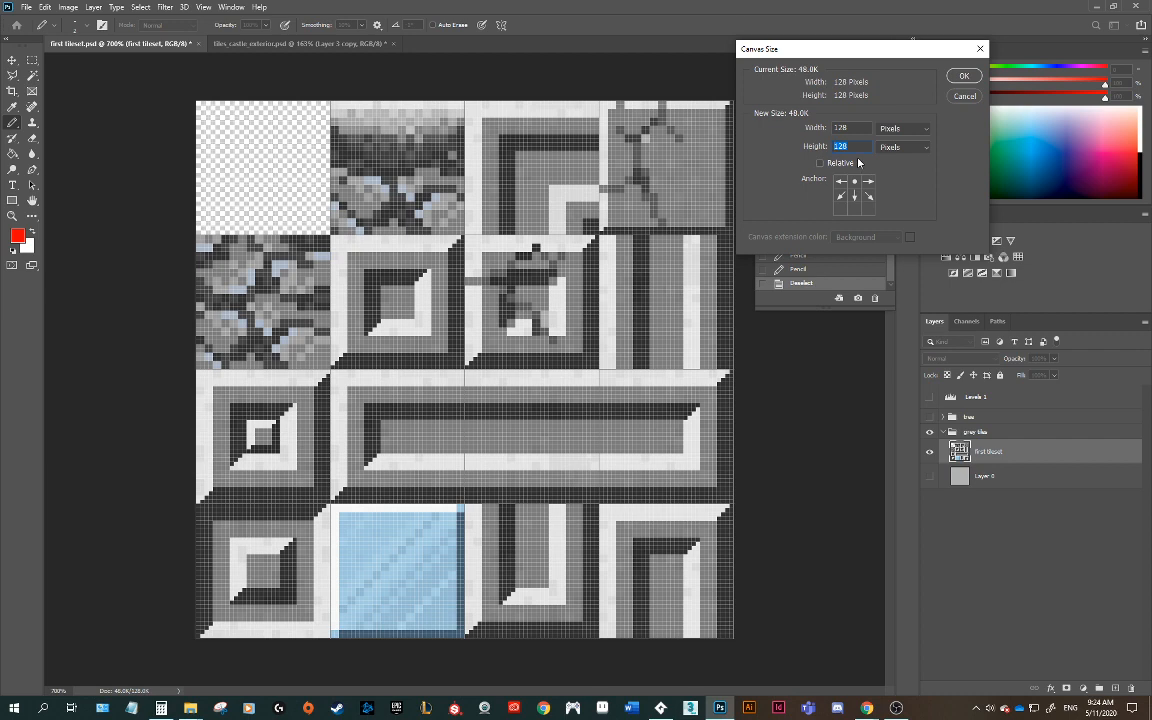
text(160)
click(965, 77)
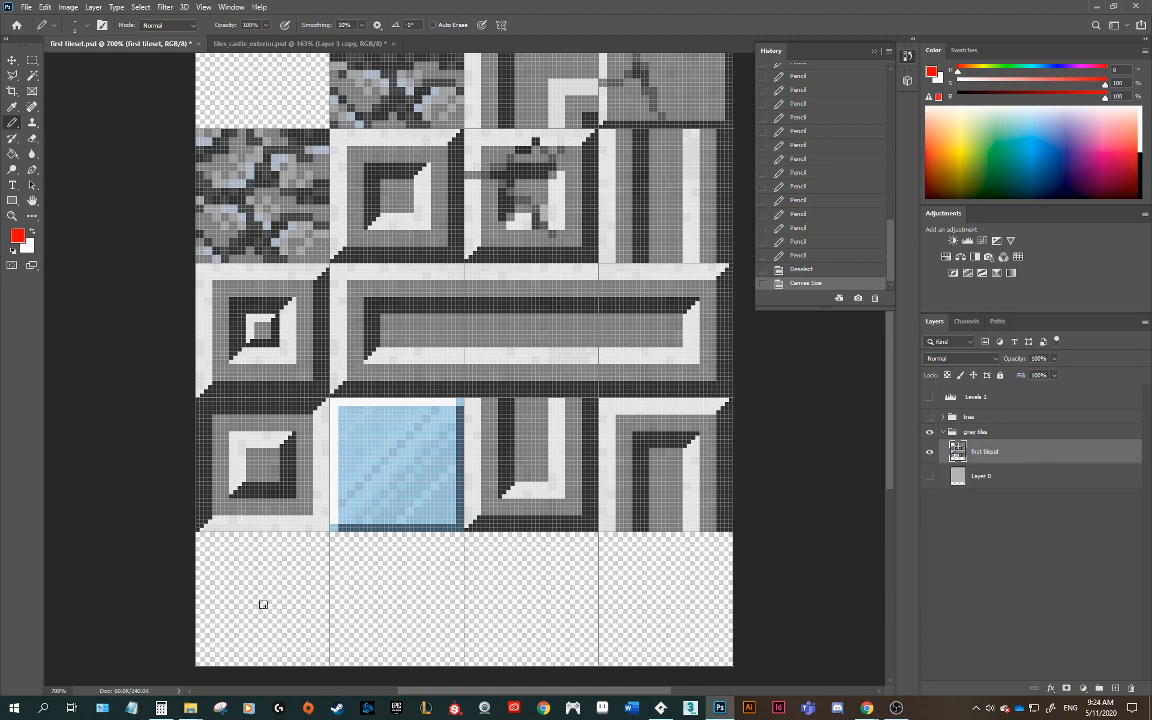
mouse_move(263, 604)
mouse_down()
mouse_move(314, 589)
mouse_move(600, 600)
mouse_move(660, 618)
mouse_up()
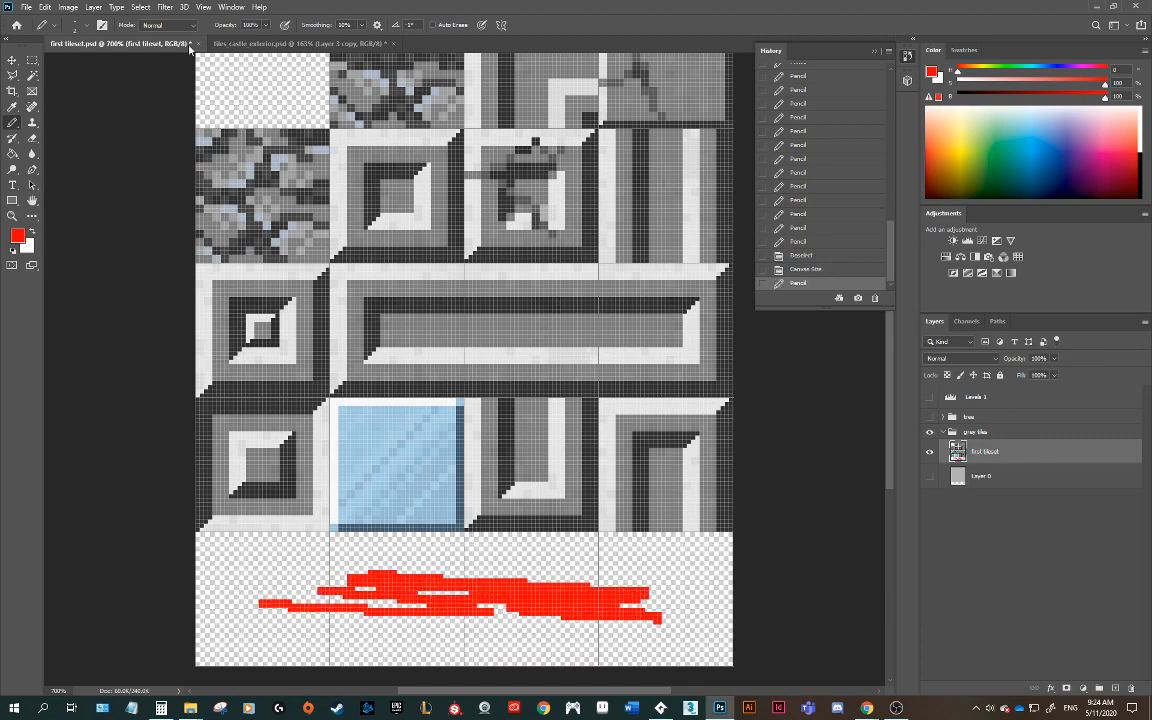
Step: Quick-export the tileset as PNG, overwriting first tileset_3.png
click(26, 7)
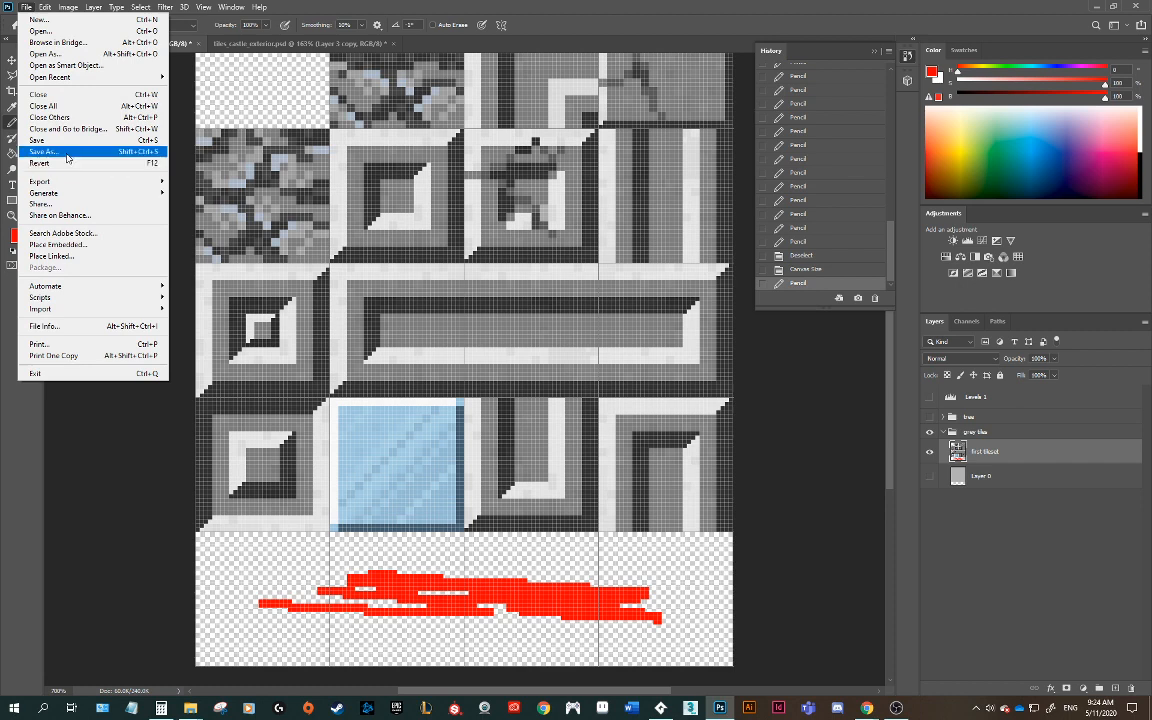
mouse_move(165, 183)
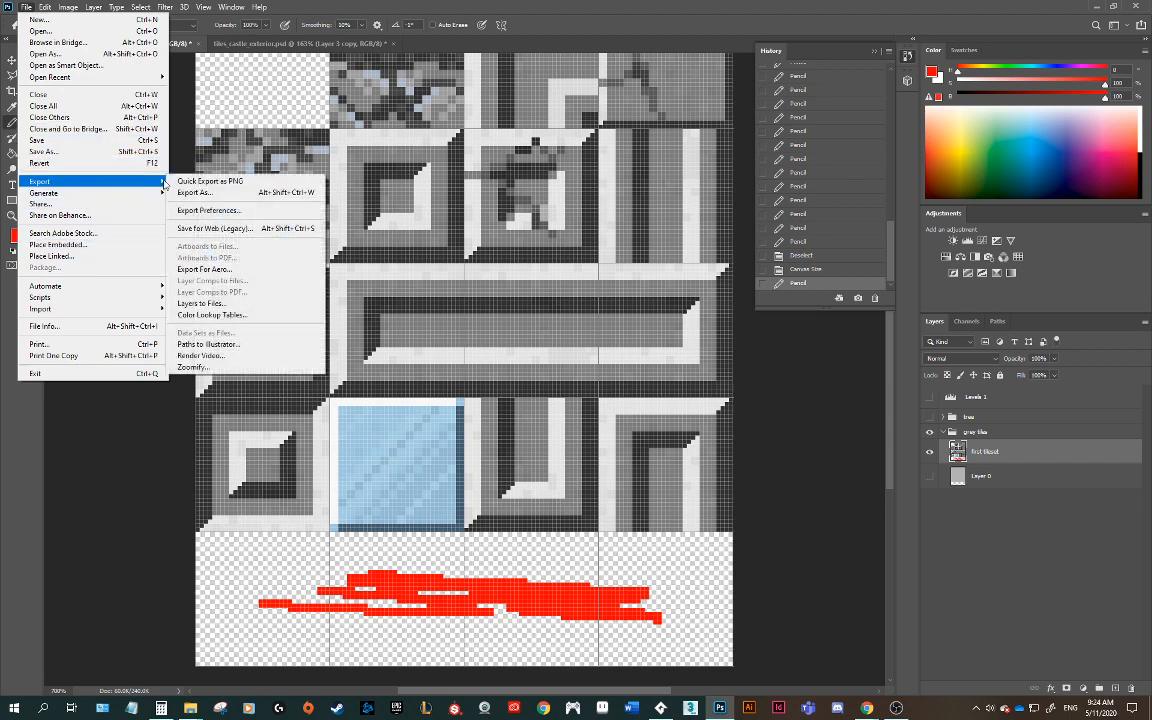
click(200, 181)
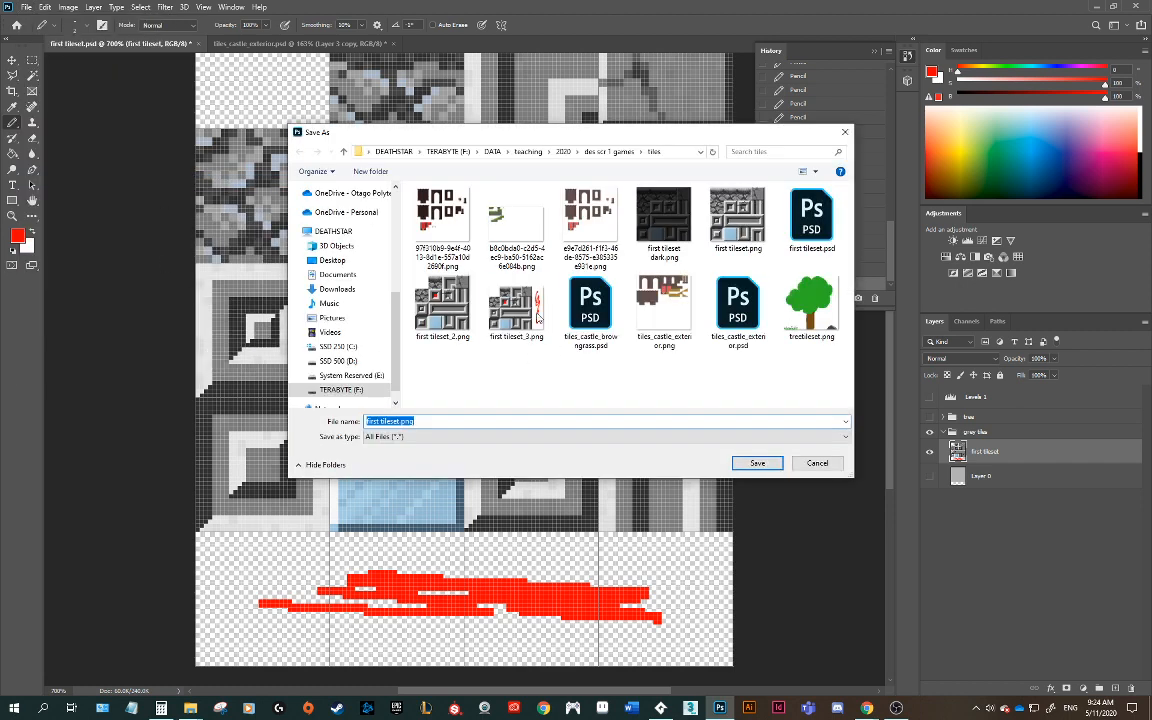
click(536, 316)
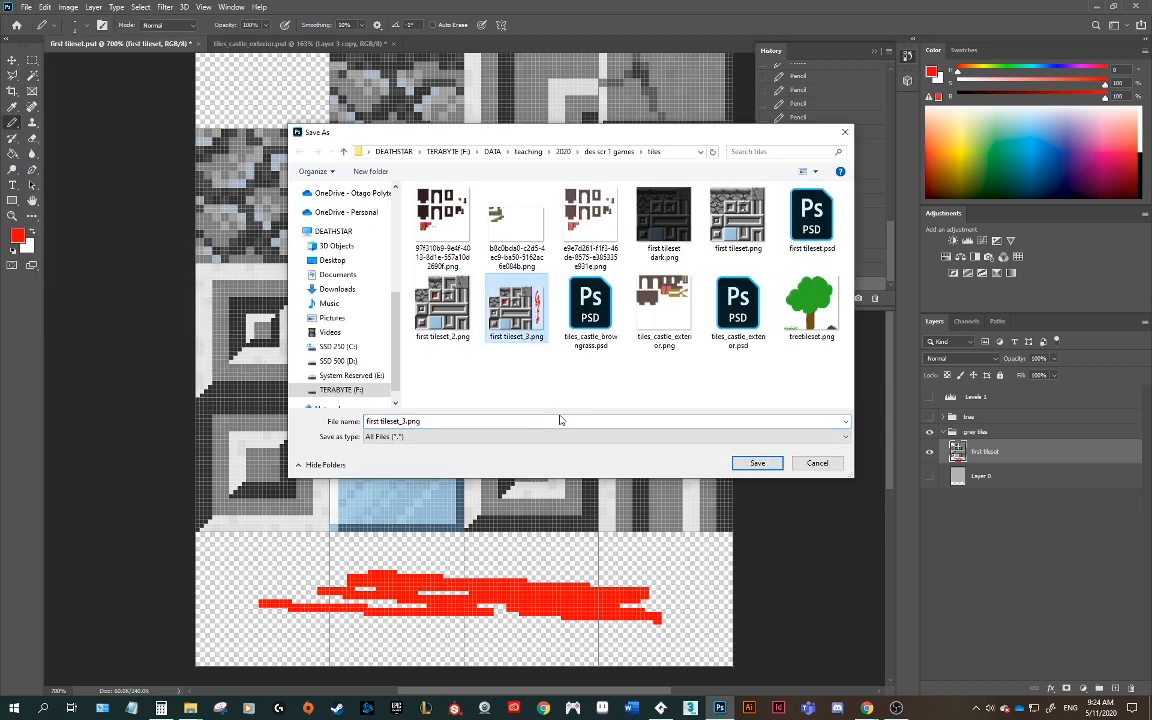
click(758, 463)
click(607, 357)
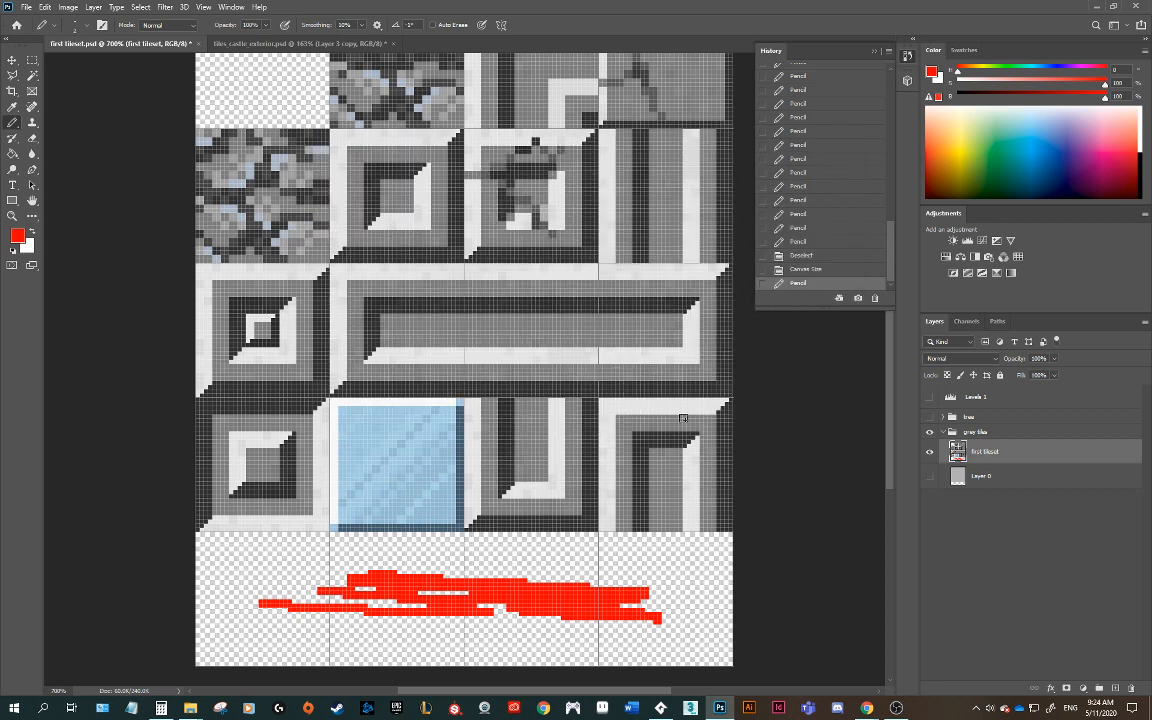
Step: In GameMaker, re-import first tileset_3.png into the spr_tiles_light sprite
click(655, 709)
click(880, 59)
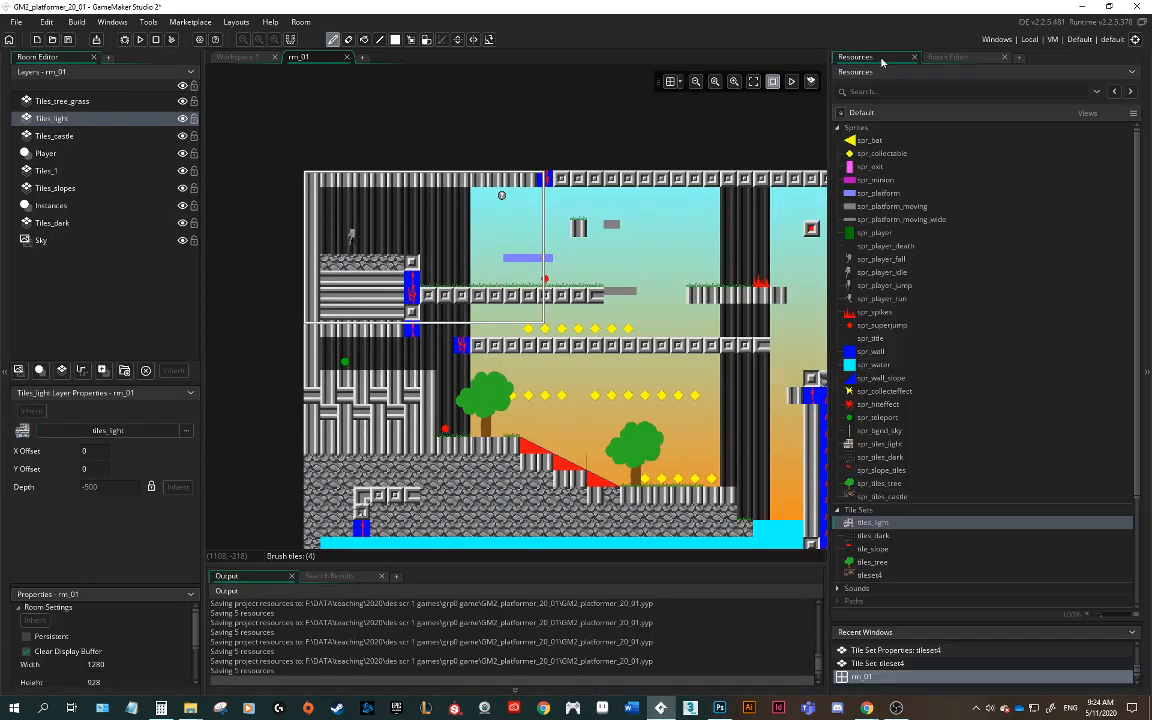
click(851, 448)
double_click(851, 448)
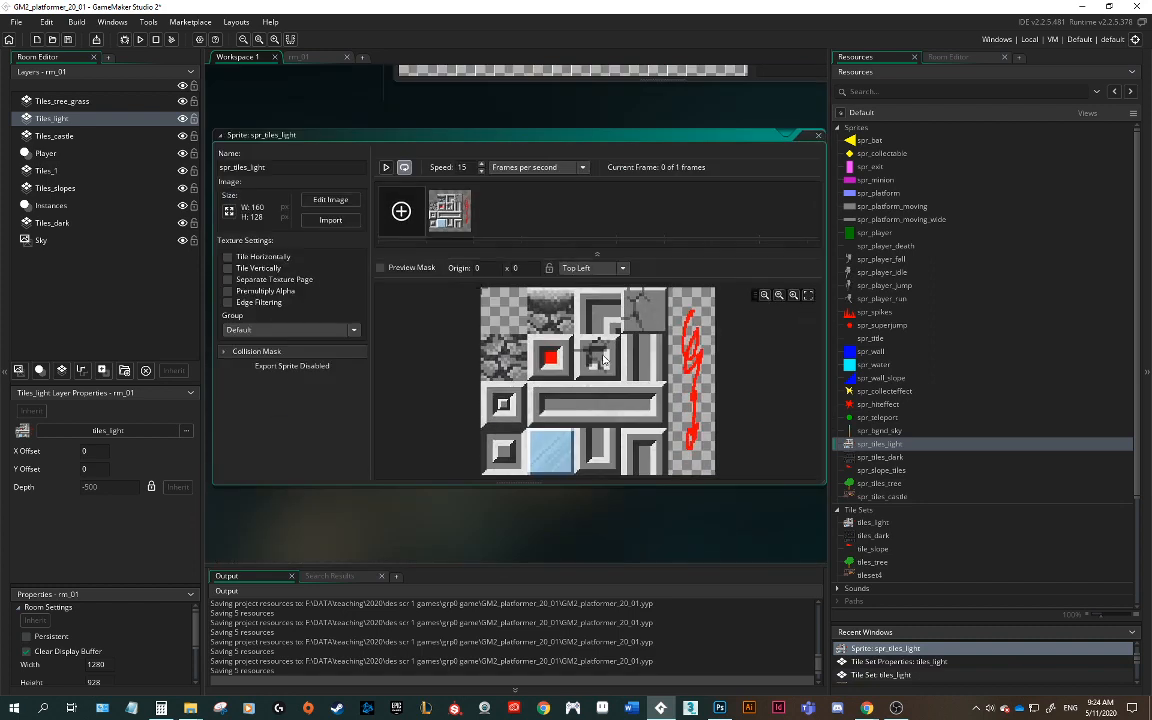
click(330, 220)
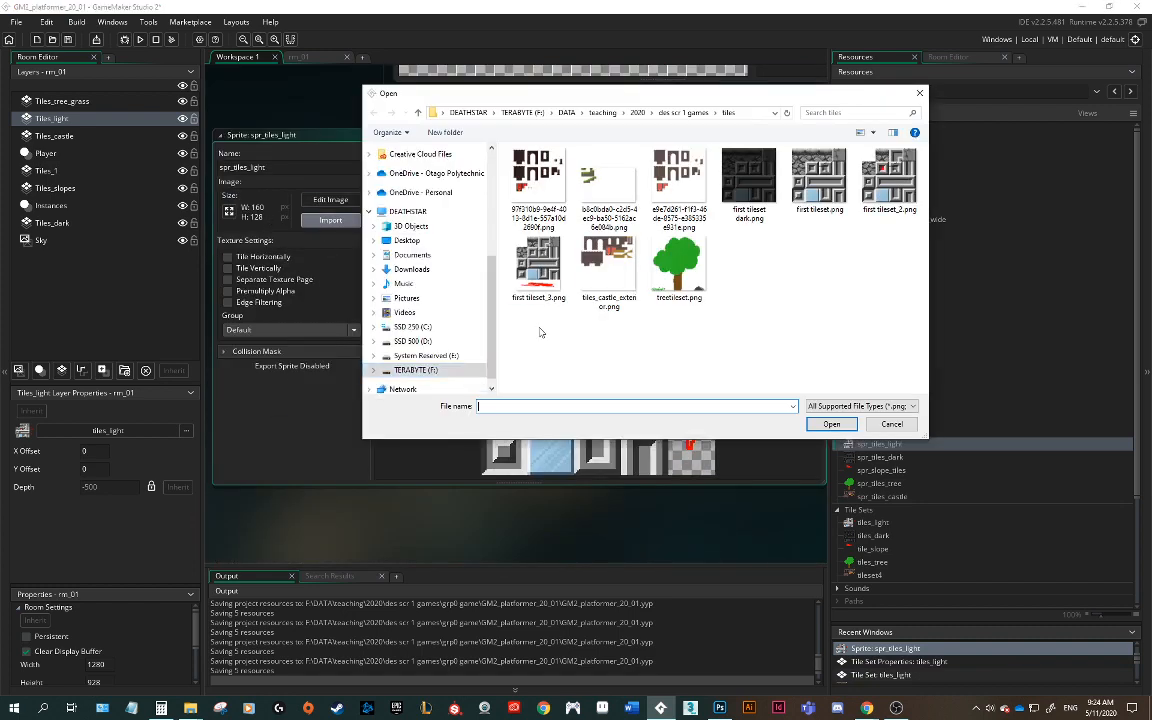
click(555, 285)
click(831, 424)
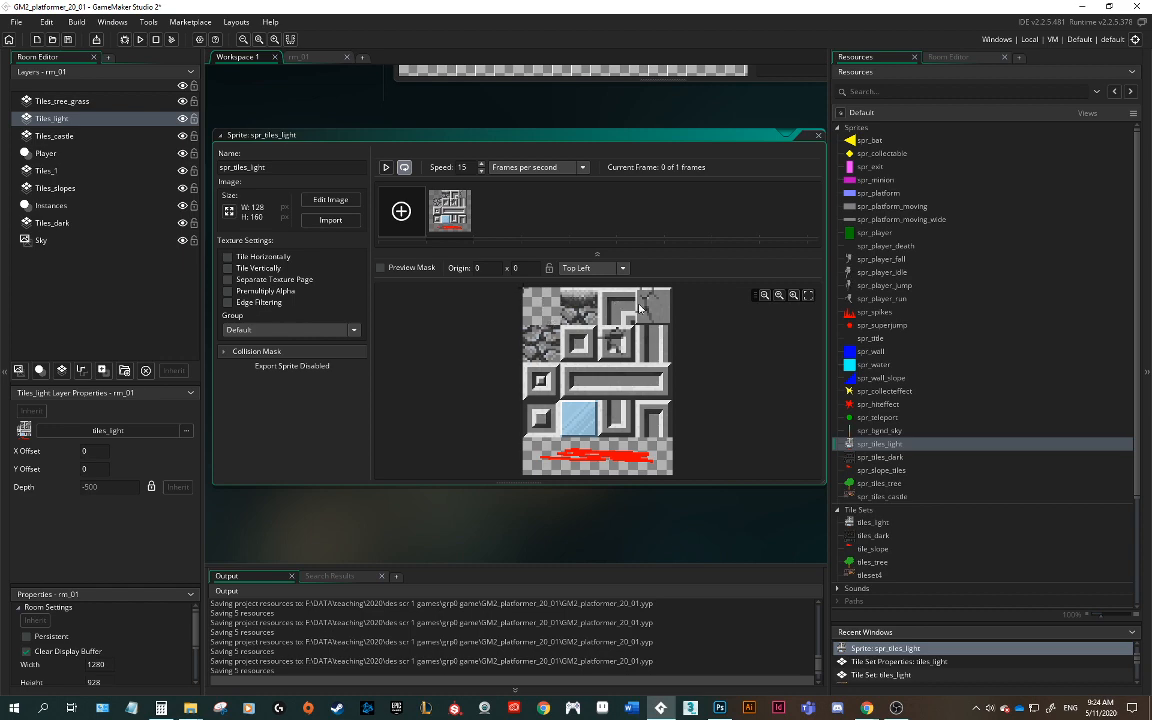
Step: Return to the room and select the new red strip tile in the tiles_light palette
click(313, 58)
middle_drag(667, 429, 723, 296)
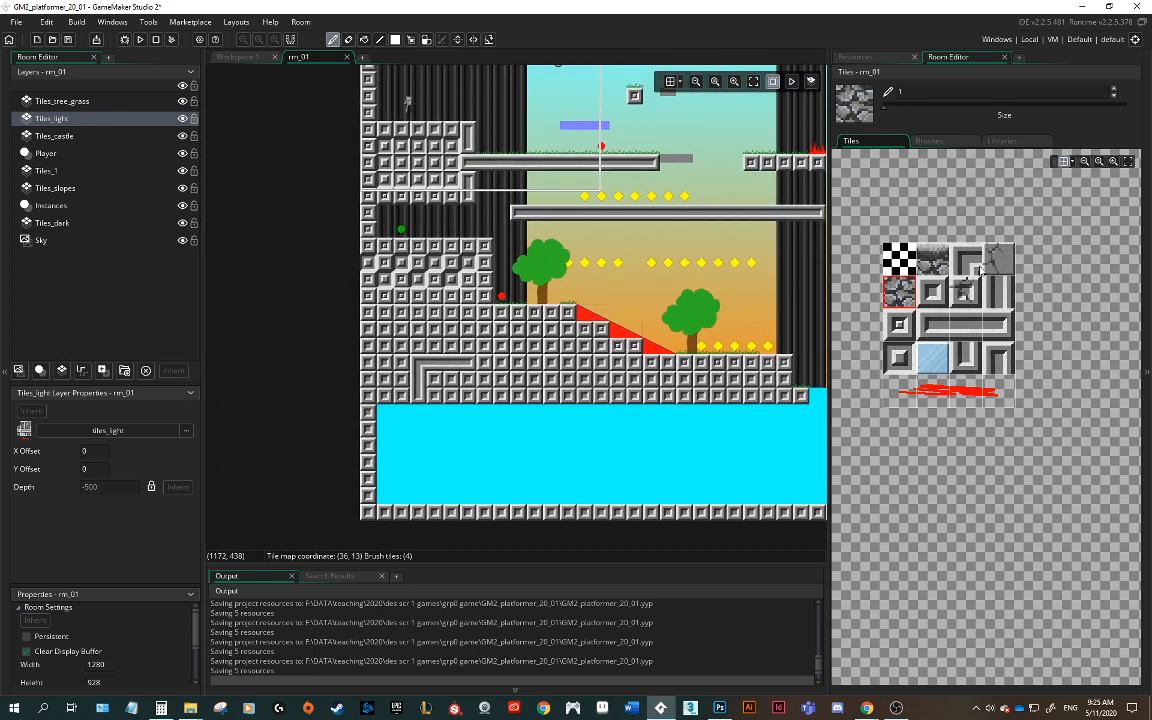
click(934, 398)
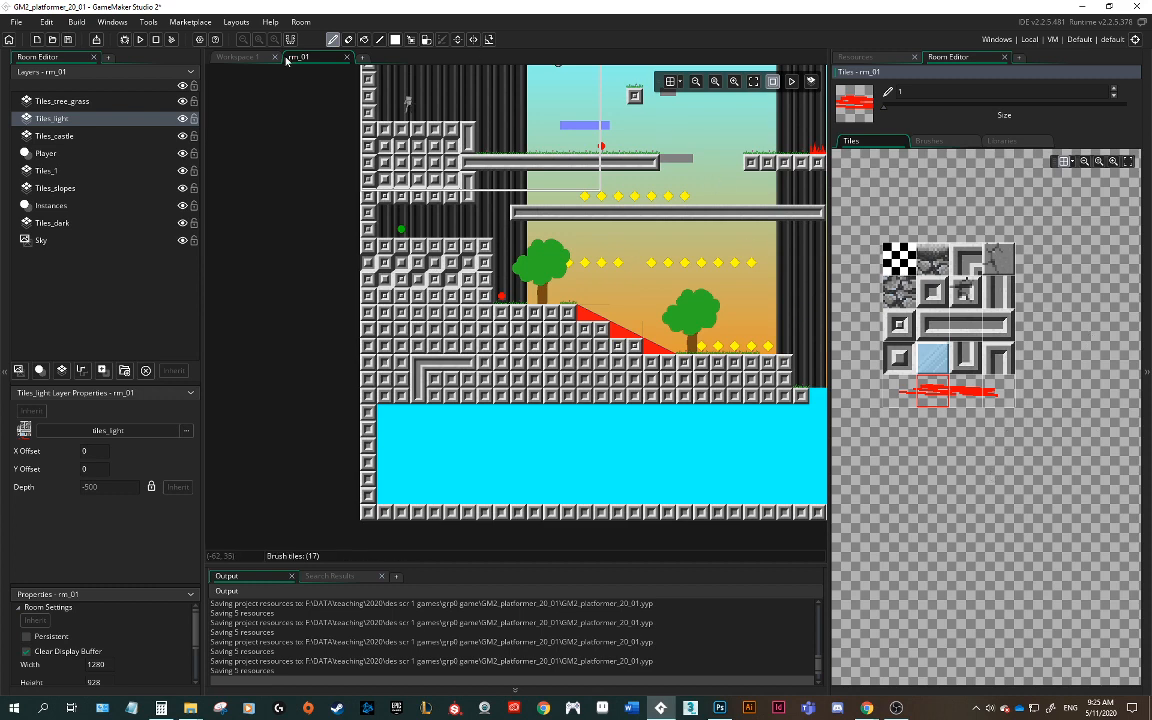
Step: Switch to the tiles_castle_exterior.psd document in Photoshop and select the Move tool
click(229, 60)
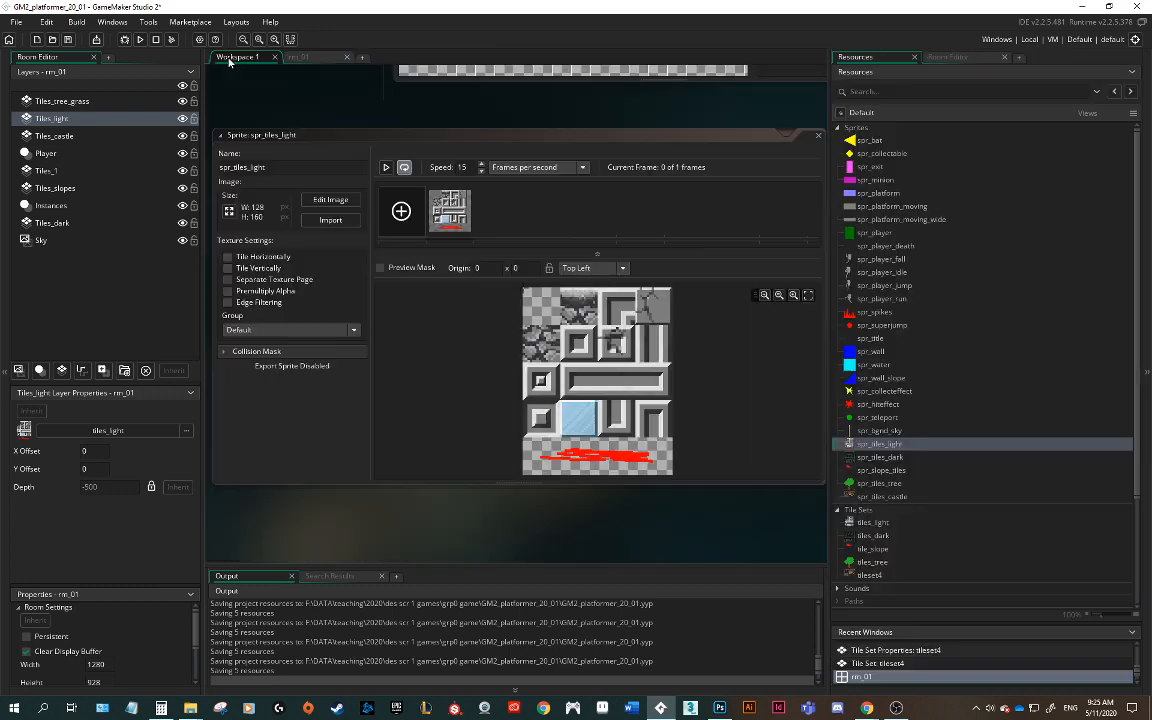
click(721, 707)
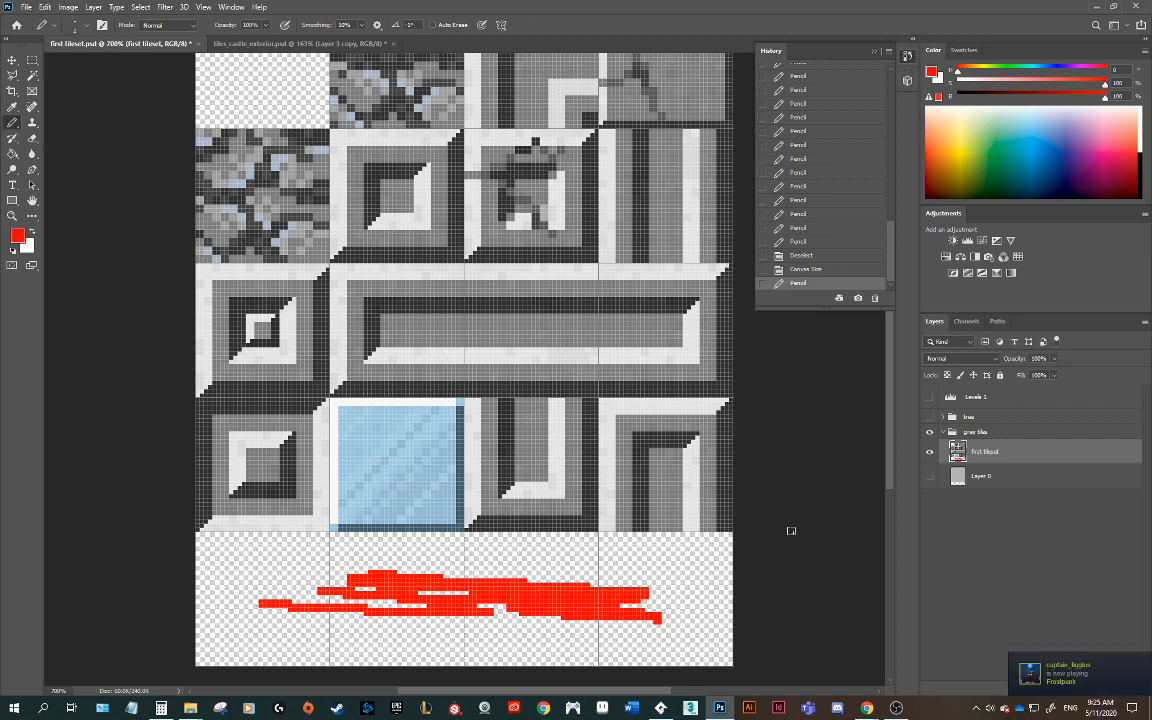
click(234, 44)
click(905, 60)
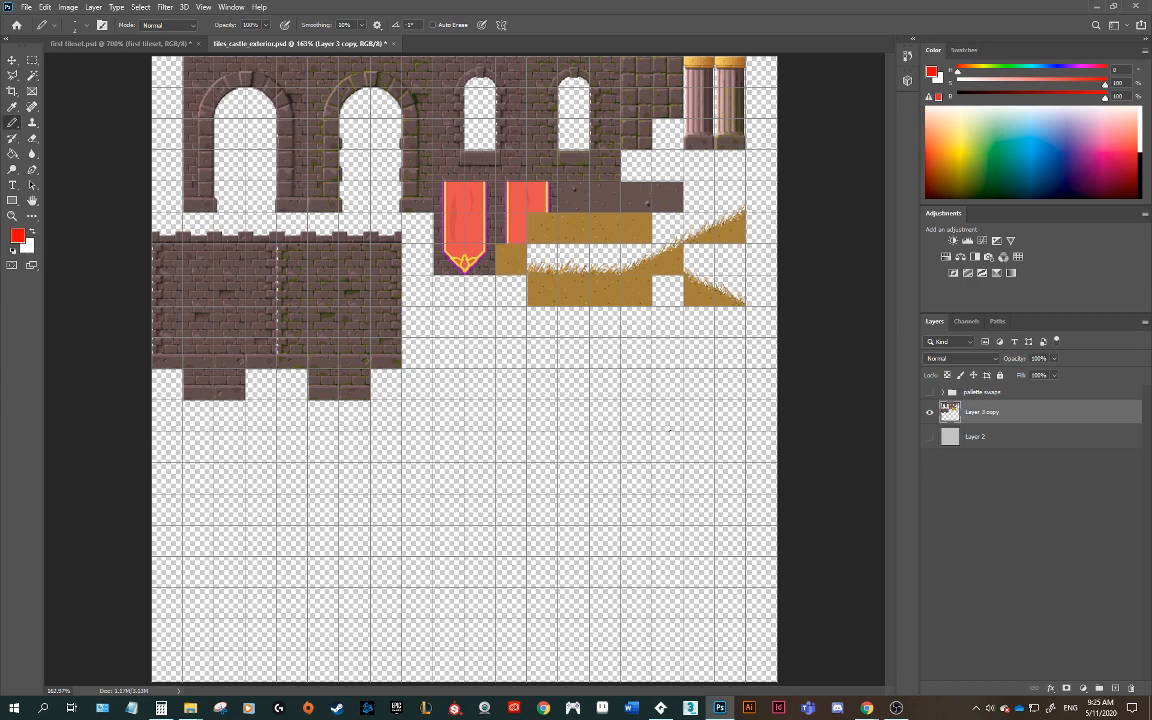
key(v)
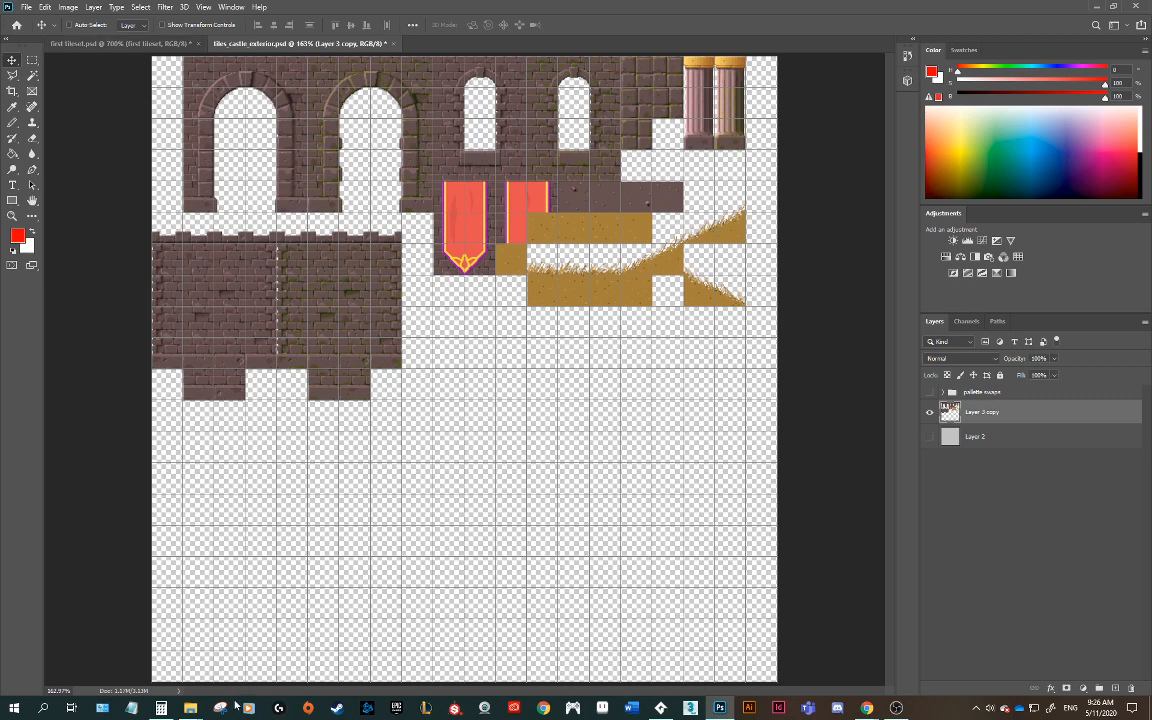
Step: In GameMaker, open spr_tiles_castle and the tileset4 tile set, and start renaming the tile set to tiles_
click(661, 708)
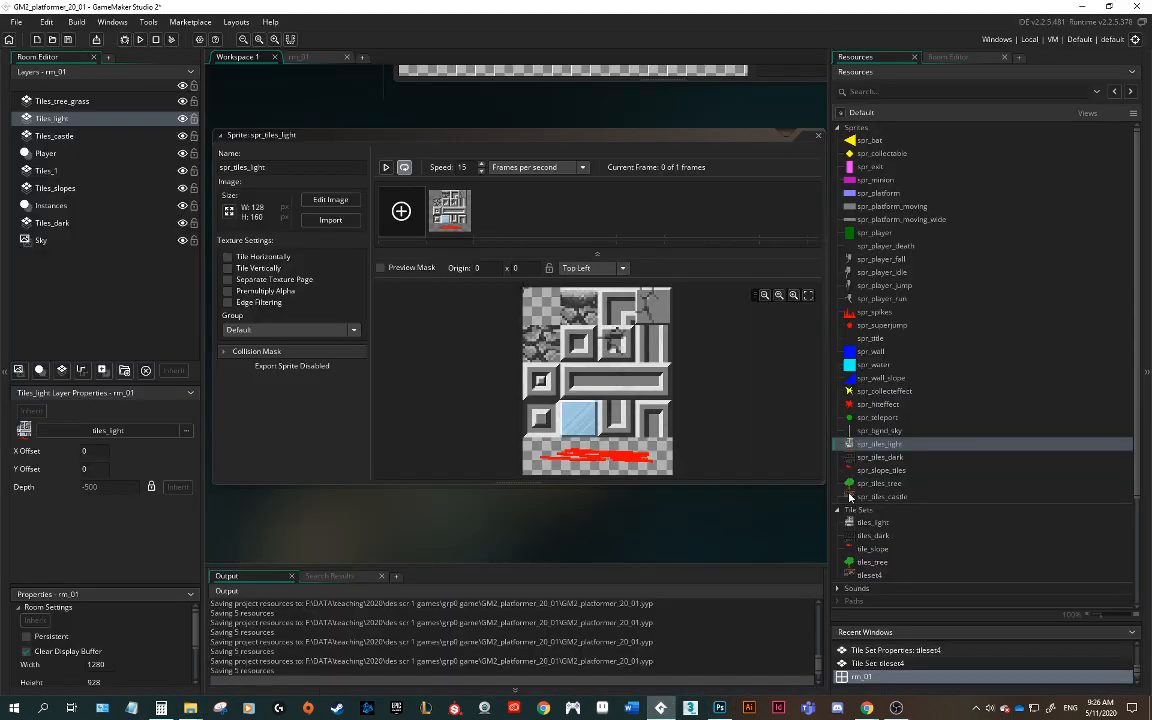
double_click(852, 496)
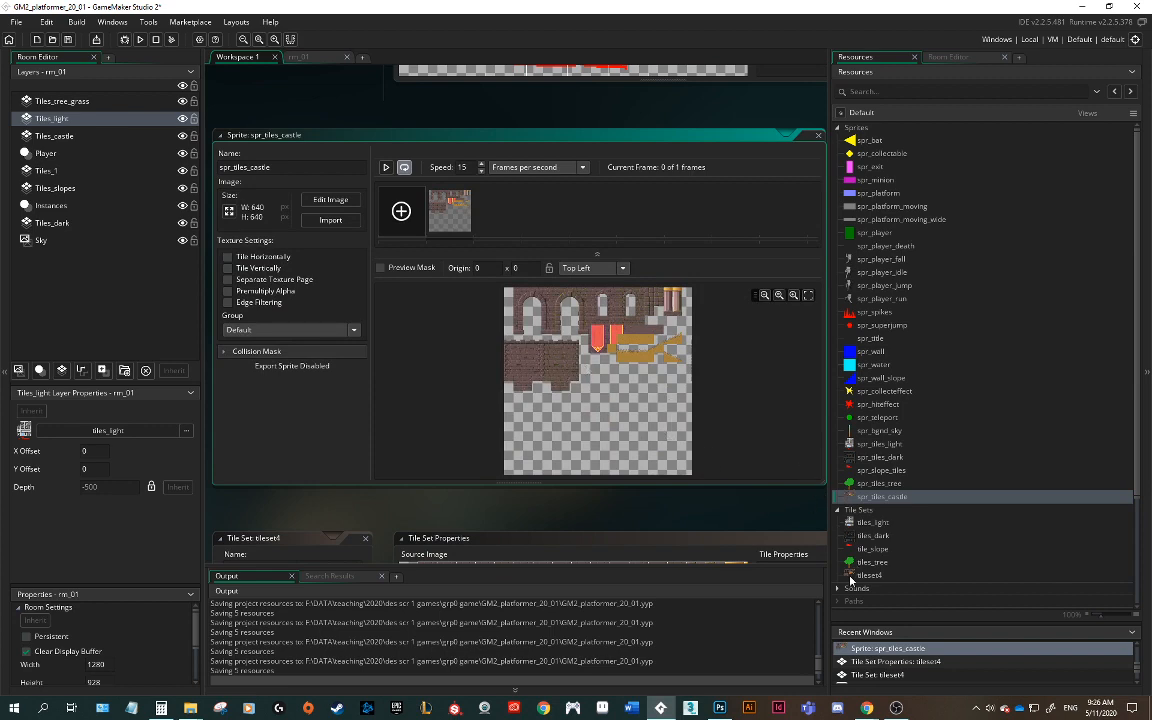
double_click(853, 576)
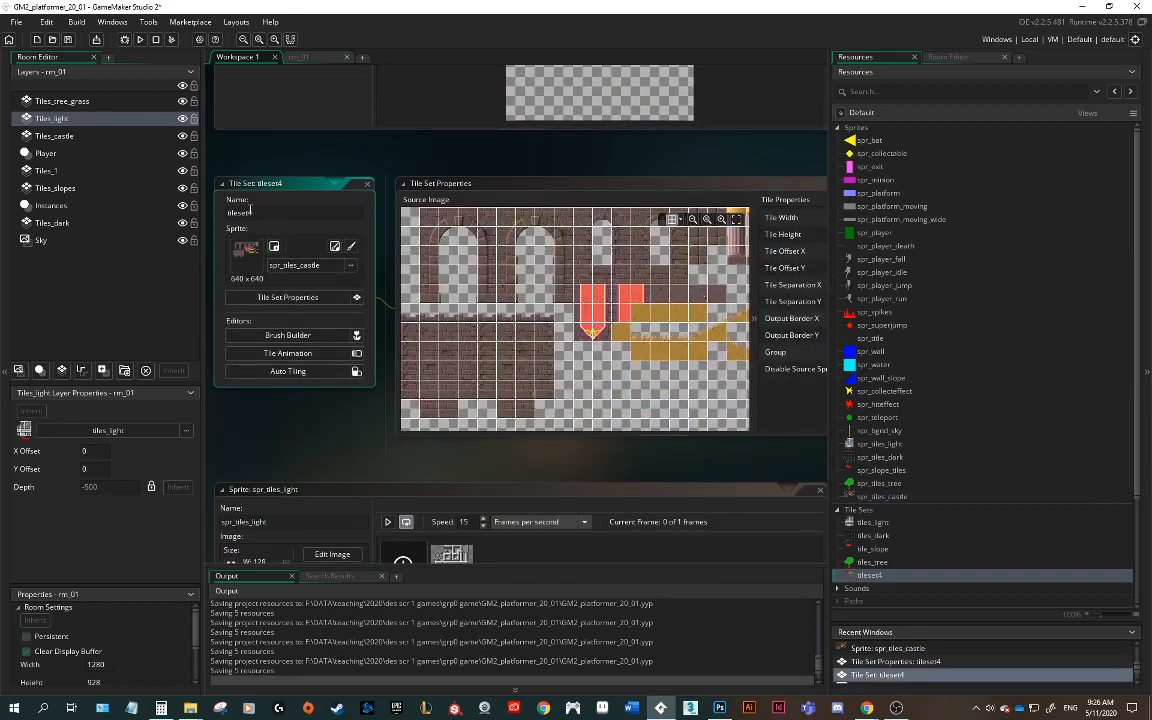
double_click(267, 213)
text(ti)
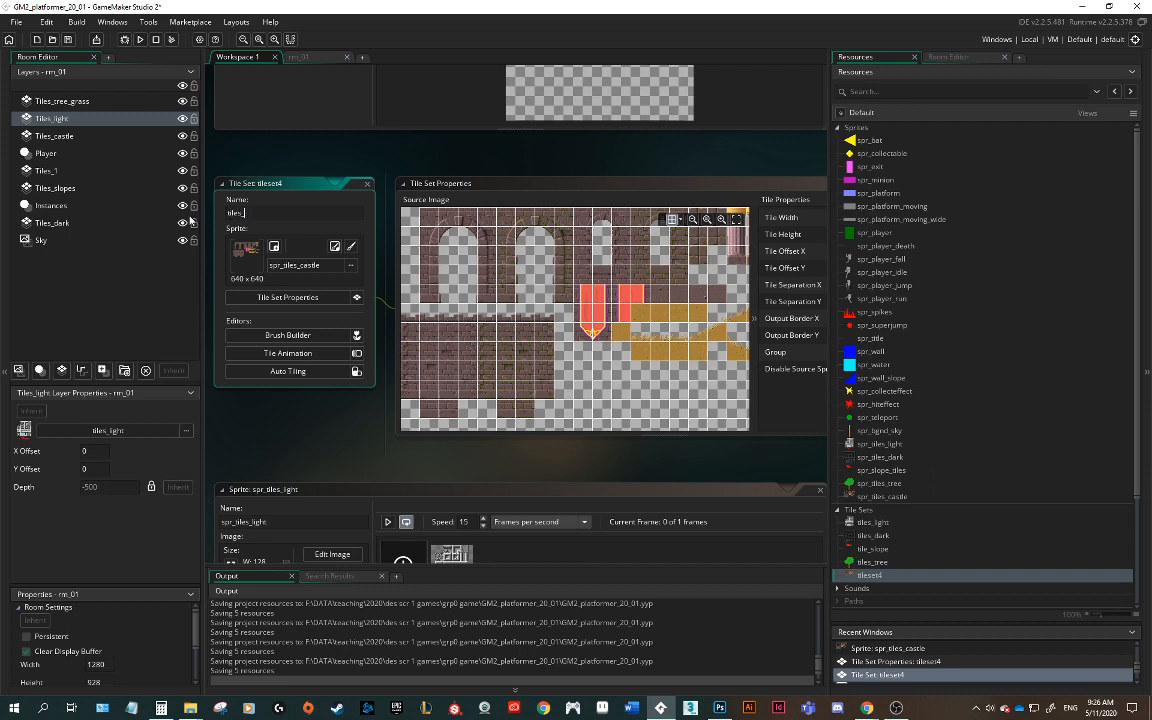